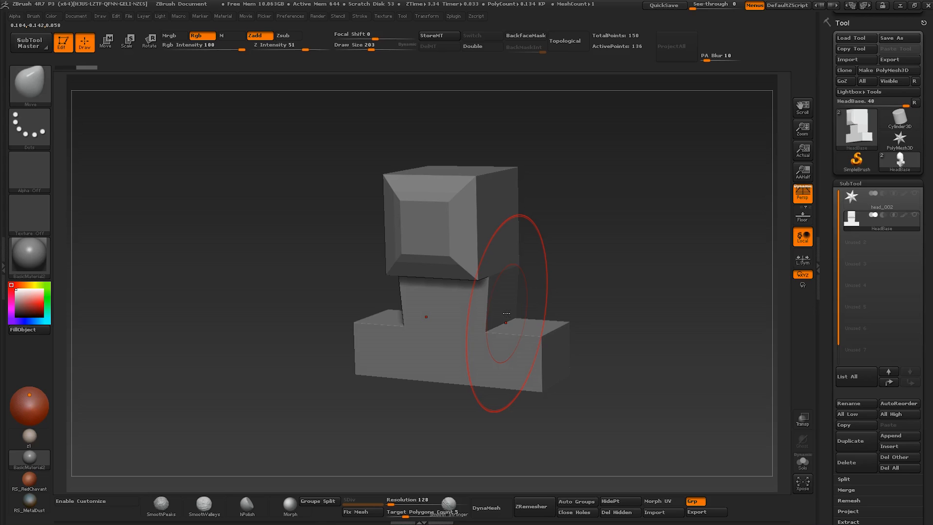
# Examine the HeadBase subtool's blocky head, neck and shoulder mesh from the front, side and back
pyautogui.moveTo(498, 299)
pyautogui.mouseDown(button='right')
pyautogui.moveTo(461, 276)
pyautogui.moveTo(492, 306)
pyautogui.moveTo(501, 288)
pyautogui.mouseUp(button='right')
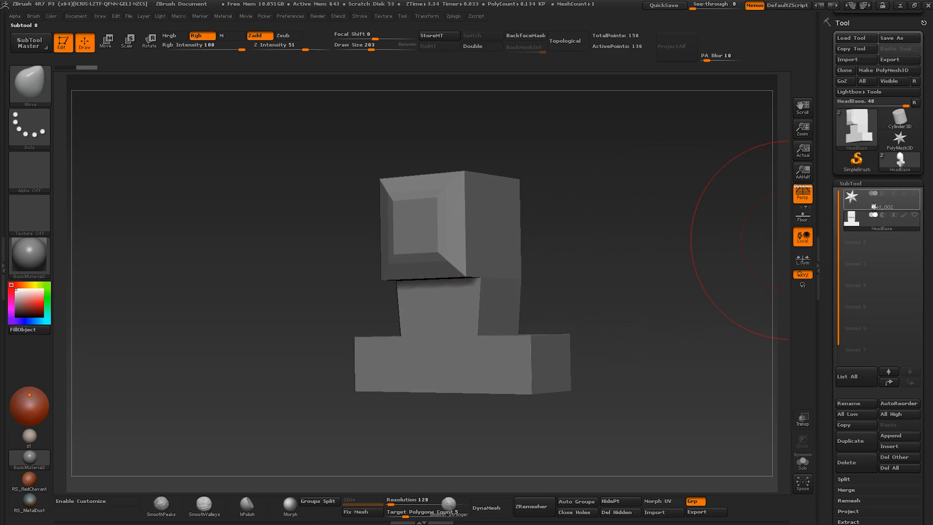
pyautogui.moveTo(869, 199)
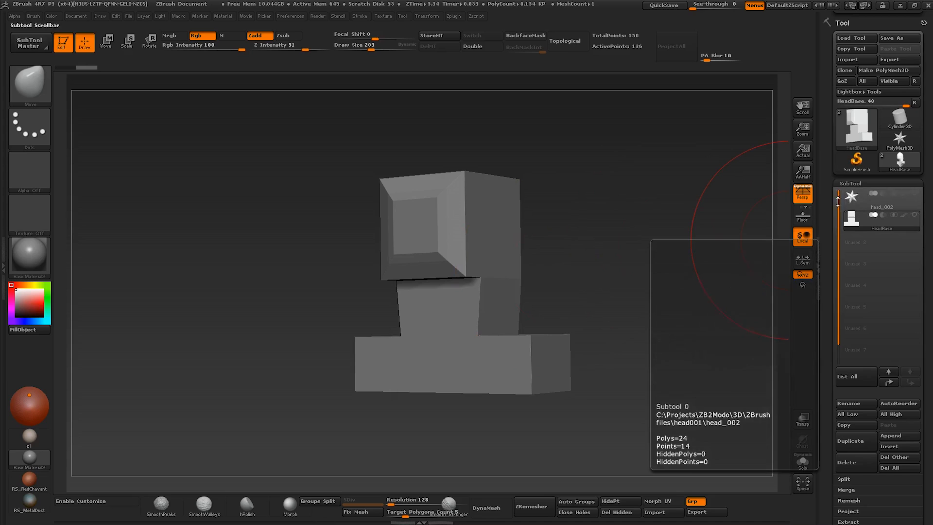
pyautogui.click(857, 223)
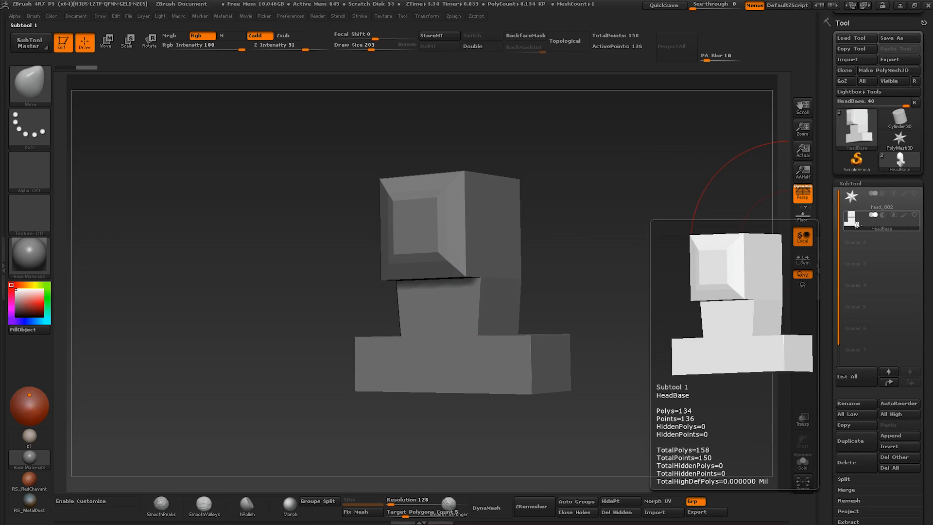
pyautogui.moveTo(554, 265); pyautogui.dragTo(524, 284)
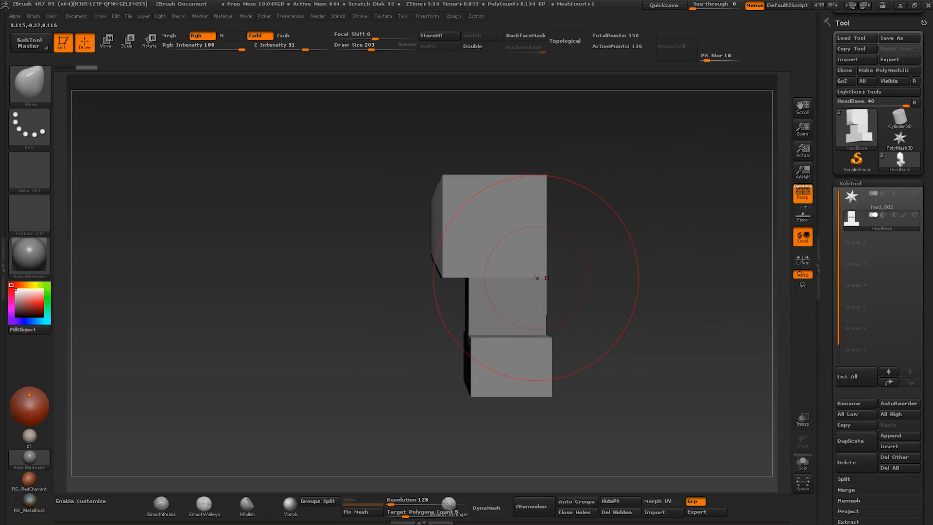
pyautogui.moveTo(528, 293)
pyautogui.mouseDown(button='right')
pyautogui.moveTo(561, 285)
pyautogui.moveTo(540, 302)
pyautogui.mouseUp(button='right')
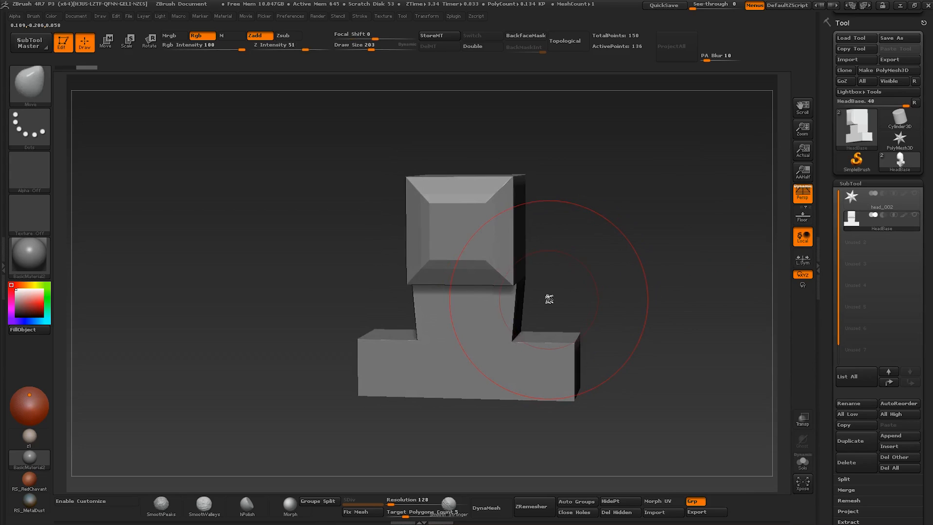
pyautogui.moveTo(549, 299); pyautogui.dragTo(477, 296, button='right')
# Set the Move brush's draw size to 140 and push the back of the neck inward
pyautogui.press('s')
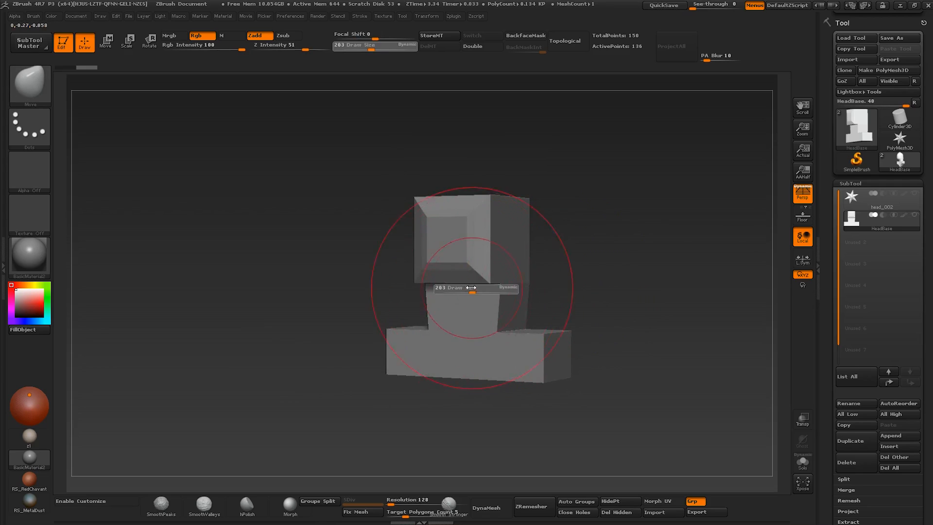
pyautogui.moveTo(472, 292); pyautogui.dragTo(465, 292)
pyautogui.moveTo(485, 286)
pyautogui.mouseDown(button='right')
pyautogui.moveTo(476, 291)
pyautogui.moveTo(467, 280)
pyautogui.moveTo(462, 290)
pyautogui.moveTo(515, 280)
pyautogui.moveTo(543, 259)
pyautogui.mouseUp(button='right')
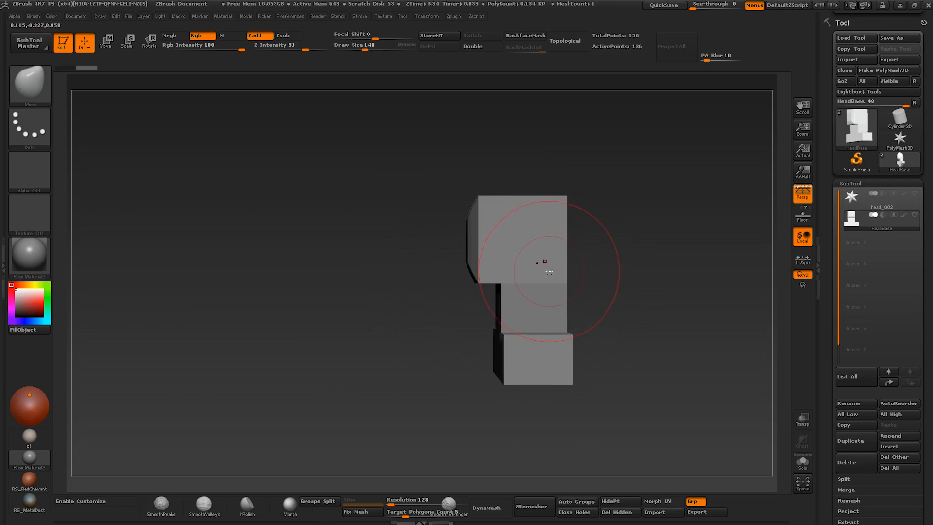
pyautogui.moveTo(600, 279); pyautogui.dragTo(579, 254, button='right')
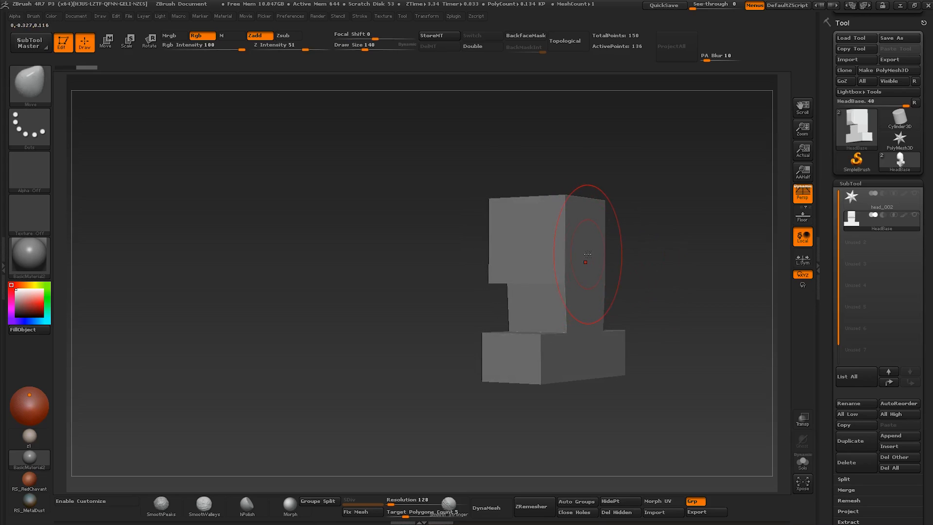
pyautogui.moveTo(597, 257)
pyautogui.mouseDown(button='right')
pyautogui.moveTo(623, 258)
pyautogui.moveTo(554, 298)
pyautogui.mouseUp(button='right')
pyautogui.moveTo(554, 298); pyautogui.dragTo(527, 298)
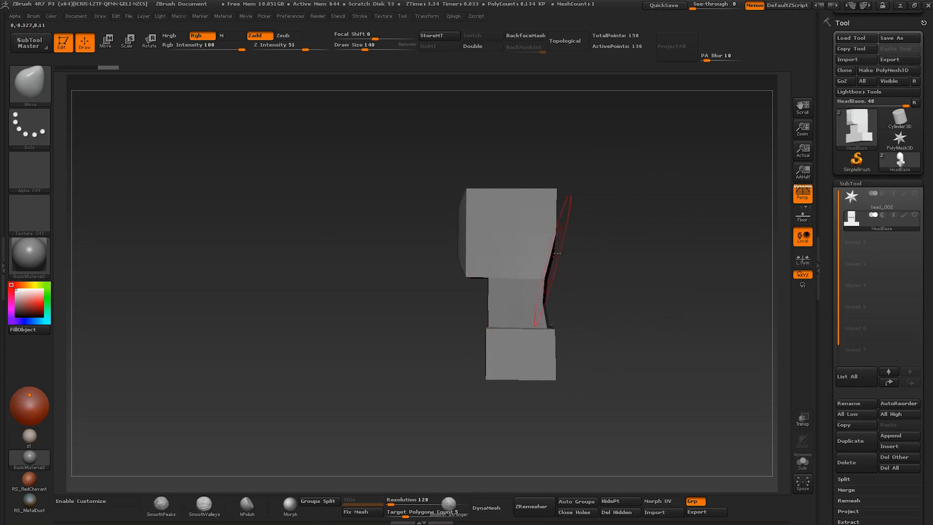
# Round the head with the Move brush by pulling out the back of the skull, the crown and the face
pyautogui.moveTo(574, 219); pyautogui.dragTo(549, 227, button='right')
pyautogui.moveTo(576, 214); pyautogui.dragTo(587, 206)
pyautogui.moveTo(542, 172); pyautogui.dragTo(539, 158)
pyautogui.keyDown('shift'); pyautogui.moveTo(500, 177); pyautogui.dragTo(513, 157, button='right'); pyautogui.keyUp('shift')
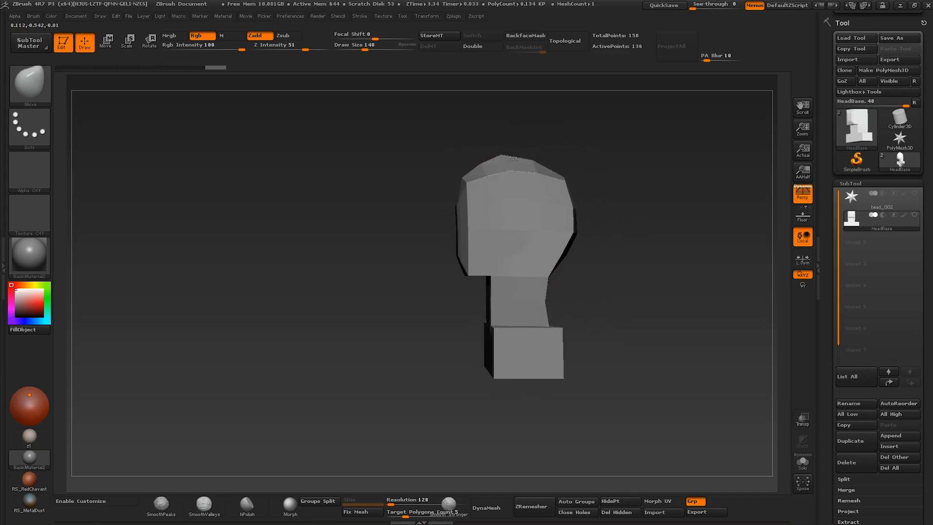
pyautogui.moveTo(457, 219); pyautogui.dragTo(440, 214)
pyautogui.moveTo(457, 258); pyautogui.dragTo(444, 250)
# Set the draw size to 122 and push the rear base of the skull inward
pyautogui.press('s')
pyautogui.click(465, 260)
pyautogui.moveTo(541, 273); pyautogui.dragTo(532, 272, button='right')
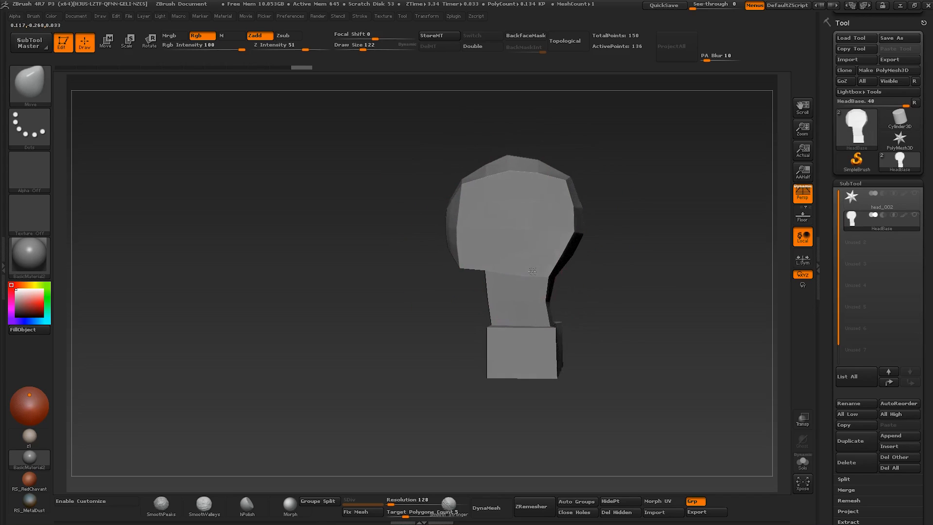
pyautogui.moveTo(555, 268); pyautogui.dragTo(544, 266)
pyautogui.moveTo(489, 280); pyautogui.dragTo(485, 271, button='right')
# Reduce the draw size to 93, pull the chin down, and adjust the jaw corner and front of the neck
pyautogui.press('s')
pyautogui.click(457, 268)
pyautogui.moveTo(438, 261); pyautogui.dragTo(441, 270)
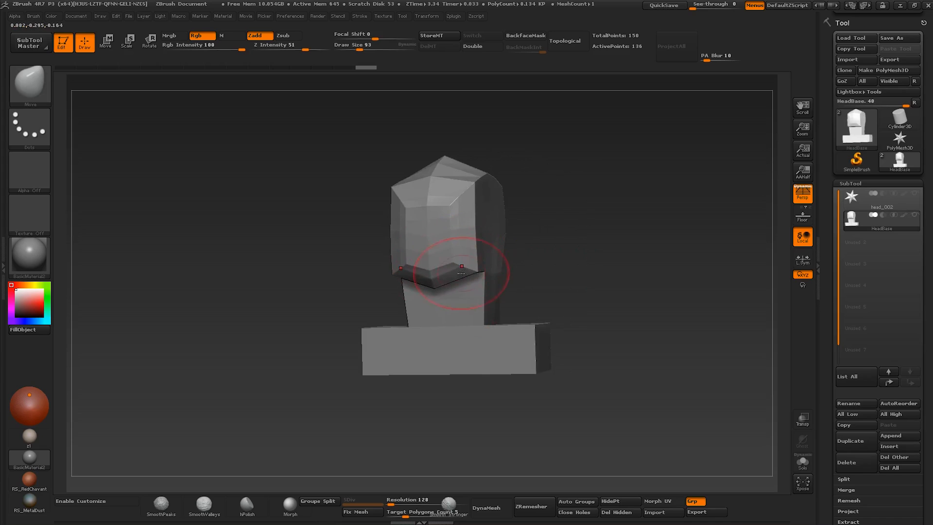
pyautogui.moveTo(441, 270); pyautogui.dragTo(435, 280, button='right')
pyautogui.moveTo(499, 276); pyautogui.dragTo(487, 262)
pyautogui.moveTo(500, 322); pyautogui.dragTo(511, 322)
# Enlarge the Move brush and pull the lower front of the shoulder block down to form the chest
pyautogui.moveTo(493, 339); pyautogui.dragTo(516, 339, button='right')
pyautogui.press('s')
pyautogui.click(508, 341)
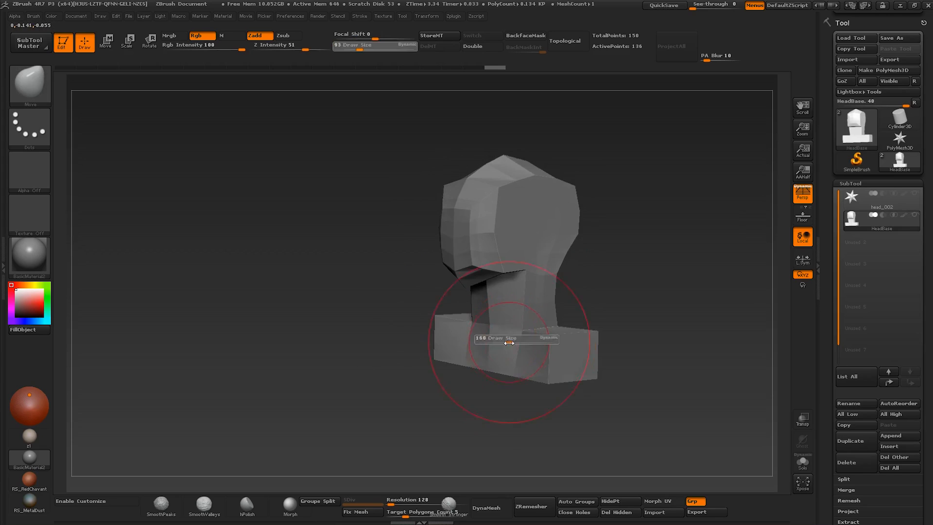
pyautogui.moveTo(488, 360)
pyautogui.mouseDown()
pyautogui.moveTo(479, 401)
pyautogui.moveTo(514, 396)
pyautogui.mouseUp()
# Set the draw size to 122 and lower the outer shoulder corners, shifting them toward the back
pyautogui.moveTo(533, 402); pyautogui.dragTo(578, 407, button='right')
pyautogui.press('s')
pyautogui.click(569, 344)
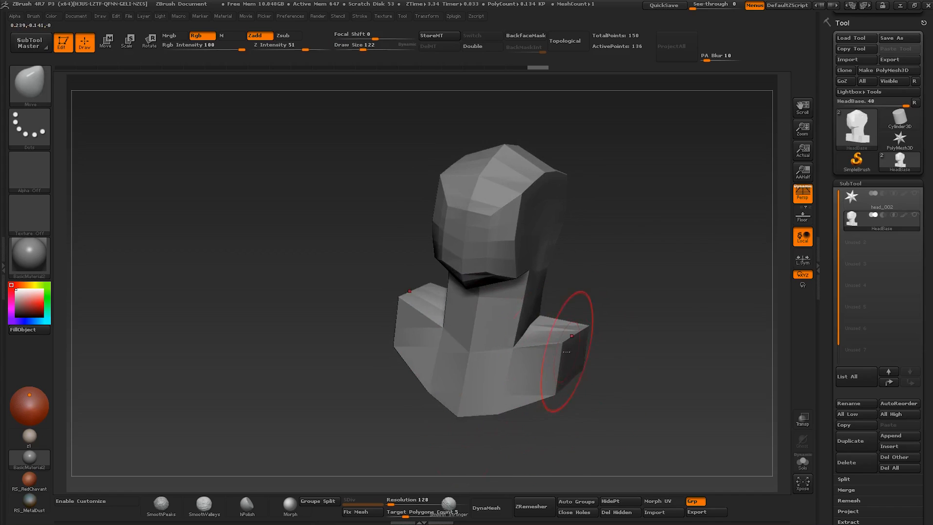
pyautogui.moveTo(569, 344); pyautogui.dragTo(571, 363)
pyautogui.moveTo(602, 363); pyautogui.dragTo(552, 346, button='right')
pyautogui.moveTo(546, 354); pyautogui.dragTo(568, 365)
# Set the draw size to 109 and pull the lower edge of the upper back downward
pyautogui.press('s')
pyautogui.click(558, 364)
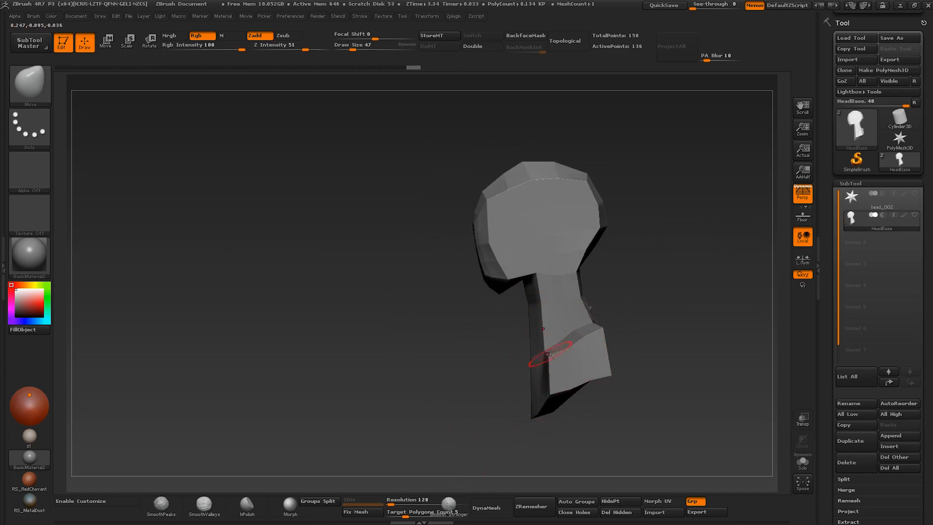
pyautogui.moveTo(553, 348); pyautogui.dragTo(583, 354, button='right')
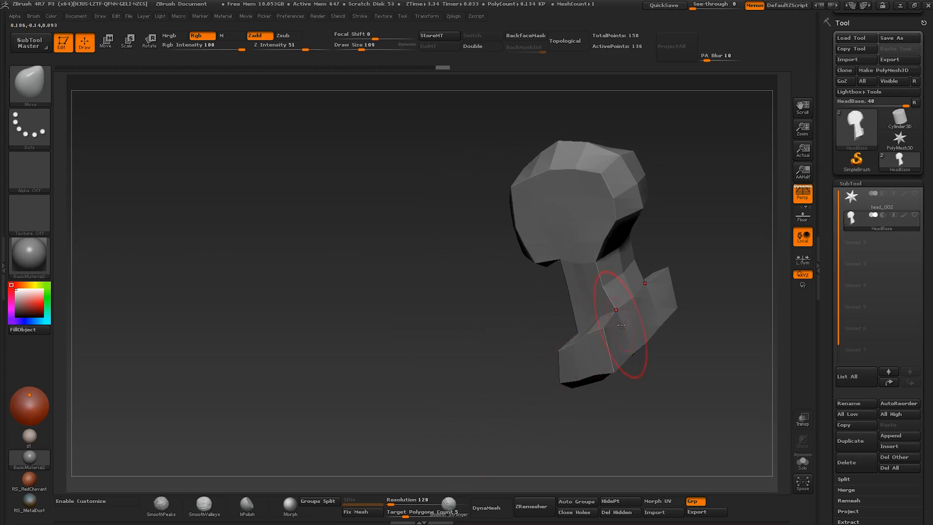
pyautogui.moveTo(623, 340); pyautogui.dragTo(626, 407)
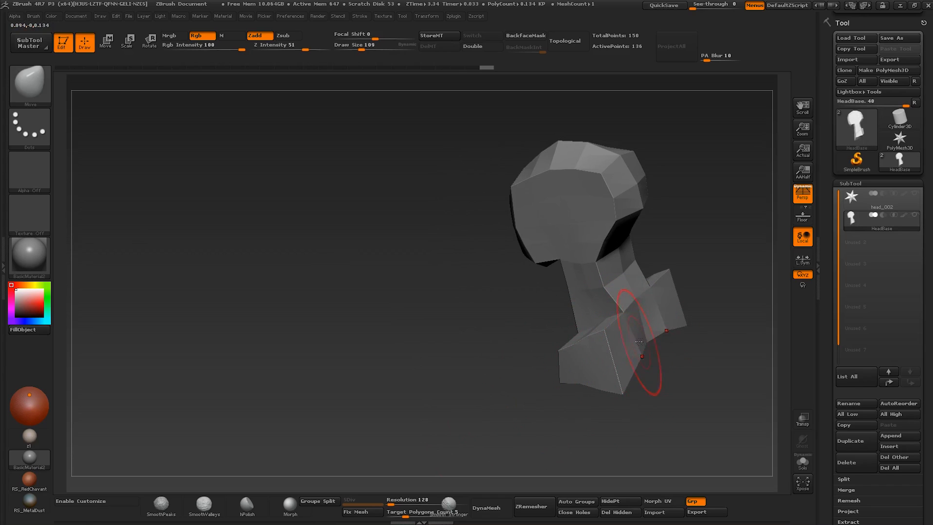
pyautogui.moveTo(639, 342); pyautogui.dragTo(656, 362)
pyautogui.moveTo(638, 389)
pyautogui.mouseDown()
pyautogui.moveTo(650, 417)
pyautogui.moveTo(629, 412)
pyautogui.mouseUp()
pyautogui.keyDown('shift'); pyautogui.moveTo(629, 412); pyautogui.dragTo(648, 356, button='right'); pyautogui.keyUp('shift')
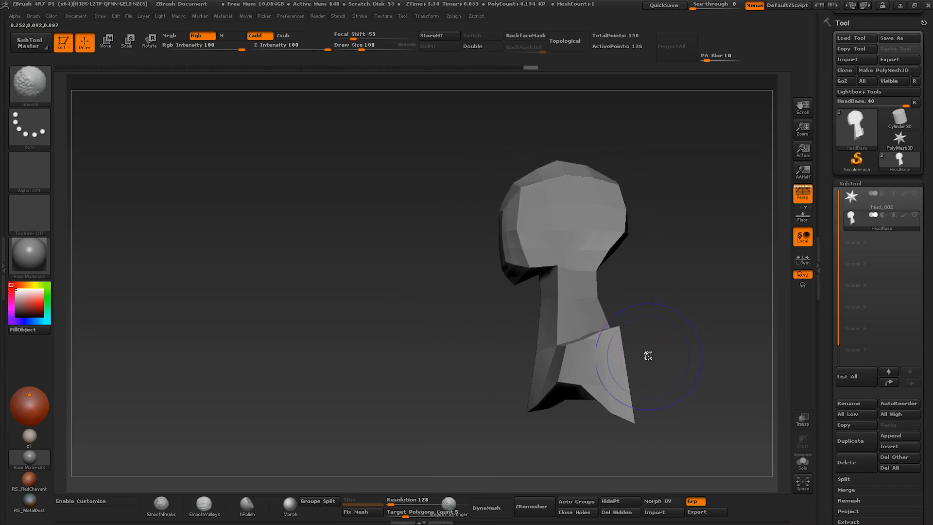
# Display the polygon wireframe while nudging the side of the shoulder block, and hide it again
pyautogui.hotkey('shift', 'f')
pyautogui.moveTo(592, 313)
pyautogui.mouseDown(button='right')
pyautogui.moveTo(673, 321)
pyautogui.moveTo(603, 336)
pyautogui.mouseUp(button='right')
pyautogui.moveTo(614, 365); pyautogui.dragTo(624, 368)
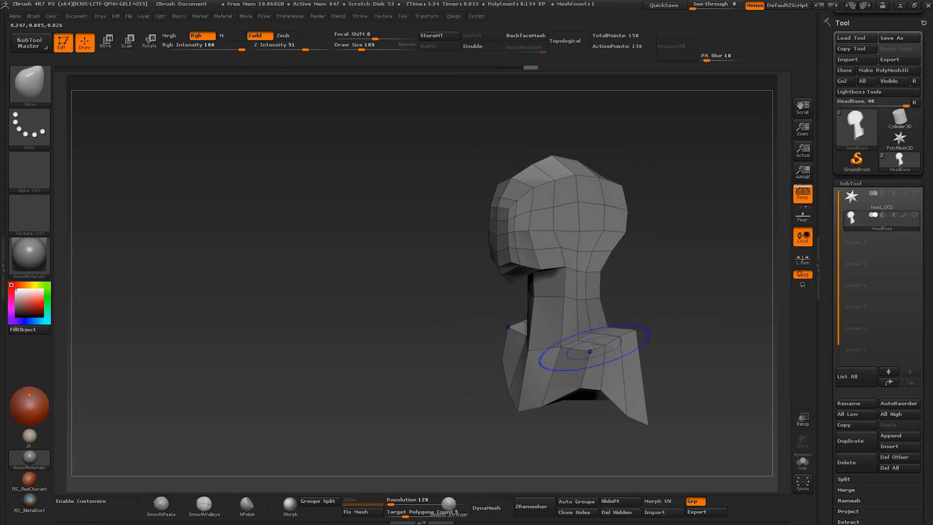
pyautogui.hotkey('shift', 'f')
# Extend the underside of the shoulders downward and even out the bust's lower edge, using a draw size of 75
pyautogui.moveTo(576, 375); pyautogui.dragTo(591, 380, button='right')
pyautogui.press('s')
pyautogui.moveTo(587, 381)
pyautogui.mouseDown()
pyautogui.moveTo(574, 422)
pyautogui.moveTo(528, 434)
pyautogui.mouseUp()
pyautogui.moveTo(632, 404); pyautogui.dragTo(583, 374, button='right')
pyautogui.press('s')
pyautogui.moveTo(656, 424); pyautogui.dragTo(647, 424)
pyautogui.moveTo(649, 414); pyautogui.dragTo(645, 397)
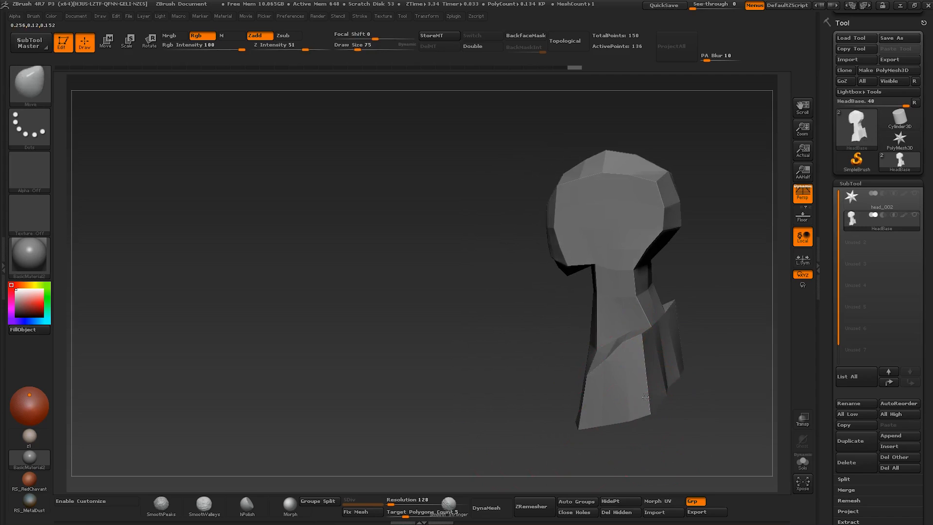
# Adjust the brush size and reshape the shoulder and upper-back corners to soften the blocky outline
pyautogui.moveTo(710, 396); pyautogui.dragTo(667, 383, button='right')
pyautogui.press('s')
pyautogui.moveTo(667, 383); pyautogui.dragTo(662, 387)
pyautogui.moveTo(622, 375)
pyautogui.mouseDown(button='right')
pyautogui.moveTo(661, 360)
pyautogui.moveTo(675, 340)
pyautogui.moveTo(664, 316)
pyautogui.moveTo(660, 323)
pyautogui.mouseUp(button='right')
pyautogui.press('s')
pyautogui.moveTo(660, 323)
pyautogui.mouseDown()
pyautogui.moveTo(647, 319)
pyautogui.moveTo(645, 343)
pyautogui.mouseUp()
# Pull the sides of the neck base from the back so they slope into the shoulders
pyautogui.press('s')
pyautogui.moveTo(630, 358)
pyautogui.mouseDown(button='right')
pyautogui.moveTo(640, 337)
pyautogui.moveTo(632, 307)
pyautogui.moveTo(666, 323)
pyautogui.moveTo(622, 315)
pyautogui.mouseUp(button='right')
pyautogui.press('s')
pyautogui.moveTo(622, 314); pyautogui.dragTo(614, 315)
pyautogui.moveTo(597, 313); pyautogui.dragTo(583, 293)
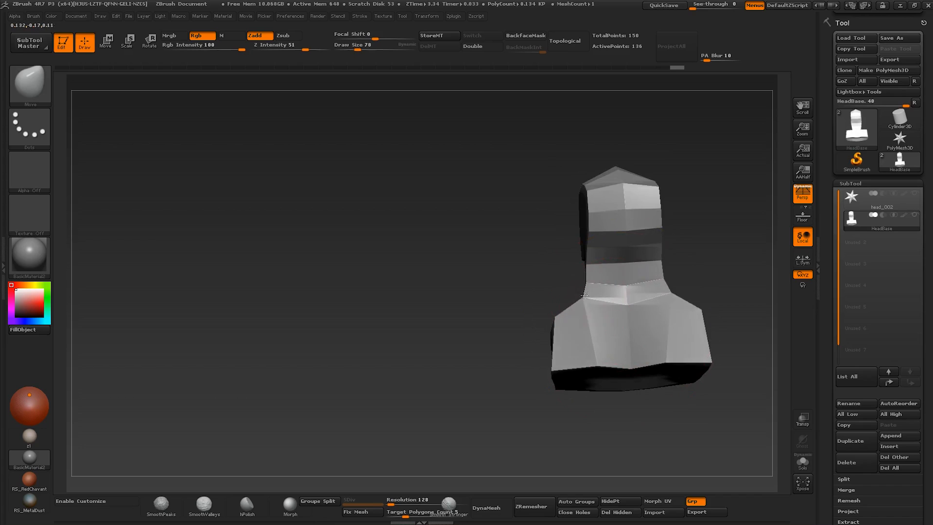
# Resize the brush and pull the lower shoulder corners outward to broaden the bust
pyautogui.moveTo(554, 336); pyautogui.dragTo(569, 340, button='right')
pyautogui.press('s')
pyautogui.moveTo(572, 340); pyautogui.dragTo(569, 340)
pyautogui.moveTo(548, 378); pyautogui.dragTo(527, 396)
pyautogui.moveTo(647, 360); pyautogui.dragTo(548, 366, button='right')
pyautogui.moveTo(544, 364); pyautogui.dragTo(531, 354)
# Set the draw size to 89 and raise the lower outer edge below the shoulder
pyautogui.press('s')
pyautogui.moveTo(533, 340); pyautogui.dragTo(537, 336)
pyautogui.moveTo(542, 386); pyautogui.dragTo(548, 360)
pyautogui.moveTo(548, 360); pyautogui.dragTo(530, 400, button='right')
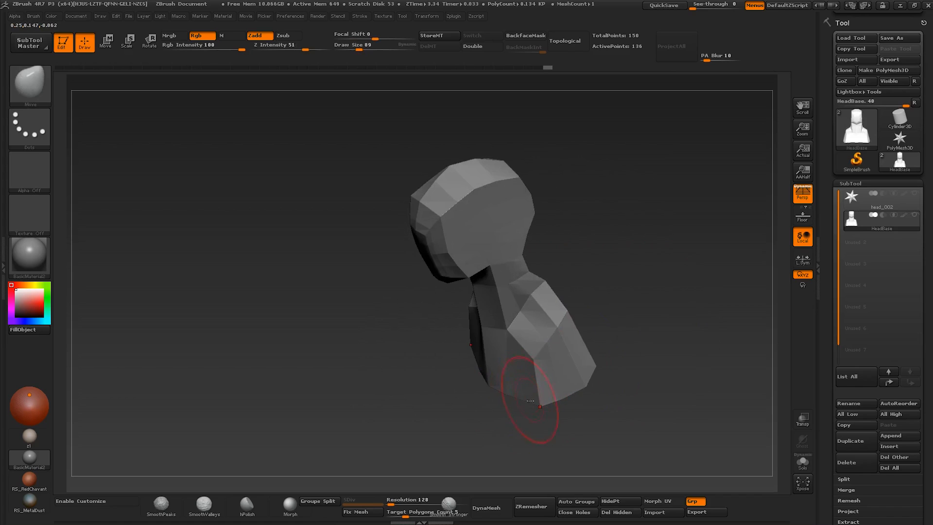
# Set the draw size to 105 and push the nape of the neck forward in side view
pyautogui.moveTo(509, 333)
pyautogui.keyDown('shift'); pyautogui.mouseDown(button='right')
pyautogui.moveTo(583, 336)
pyautogui.moveTo(520, 330)
pyautogui.moveTo(564, 287)
pyautogui.mouseUp(button='right'); pyautogui.keyUp('shift')
pyautogui.press('s')
pyautogui.moveTo(552, 286); pyautogui.dragTo(555, 285)
pyautogui.moveTo(529, 287); pyautogui.dragTo(516, 286)
pyautogui.moveTo(576, 322)
pyautogui.keyDown('alt'); pyautogui.mouseDown(button='right')
pyautogui.moveTo(578, 379)
pyautogui.moveTo(526, 318)
pyautogui.moveTo(517, 344)
pyautogui.mouseUp(button='right'); pyautogui.keyUp('alt')
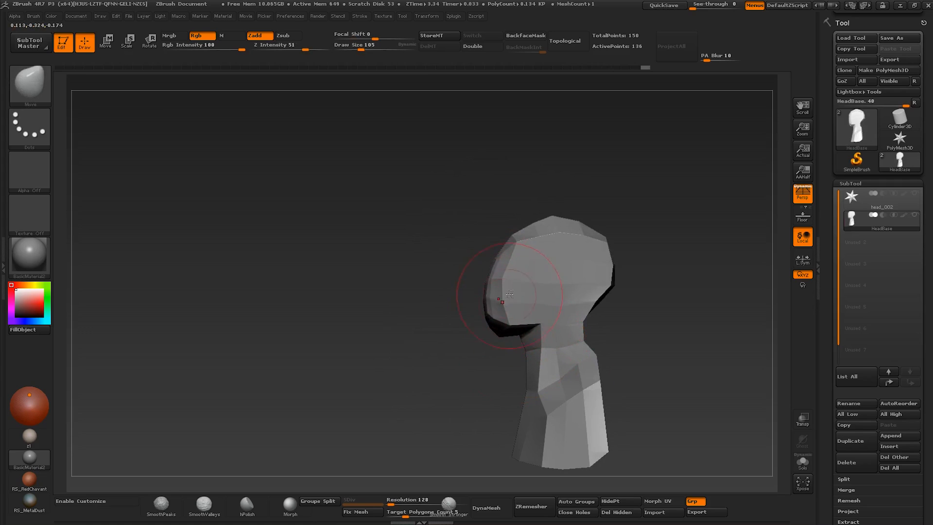
# Reshape the face and the side of the head with varying Move brush sizes
pyautogui.moveTo(509, 294); pyautogui.dragTo(532, 258, button='right')
pyautogui.press('s')
pyautogui.moveTo(537, 280); pyautogui.dragTo(582, 281)
pyautogui.press('s')
pyautogui.moveTo(620, 287)
pyautogui.mouseDown(button='right')
pyautogui.moveTo(587, 293)
pyautogui.moveTo(603, 311)
pyautogui.mouseUp(button='right')
pyautogui.press('s')
pyautogui.moveTo(596, 319)
pyautogui.mouseDown()
pyautogui.moveTo(586, 318)
pyautogui.moveTo(603, 318)
pyautogui.mouseUp()
pyautogui.moveTo(584, 317)
pyautogui.keyDown('shift'); pyautogui.mouseDown(button='right')
pyautogui.moveTo(594, 305)
pyautogui.moveTo(559, 304)
pyautogui.moveTo(590, 300)
pyautogui.moveTo(569, 324)
pyautogui.mouseUp(button='right'); pyautogui.keyUp('shift')
# Enlarge the brush and adjust the collar area where the neck meets the chest
pyautogui.moveTo(582, 389); pyautogui.dragTo(564, 392, button='right')
pyautogui.press('s')
pyautogui.moveTo(559, 393); pyautogui.dragTo(569, 393)
pyautogui.moveTo(569, 393); pyautogui.dragTo(560, 395)
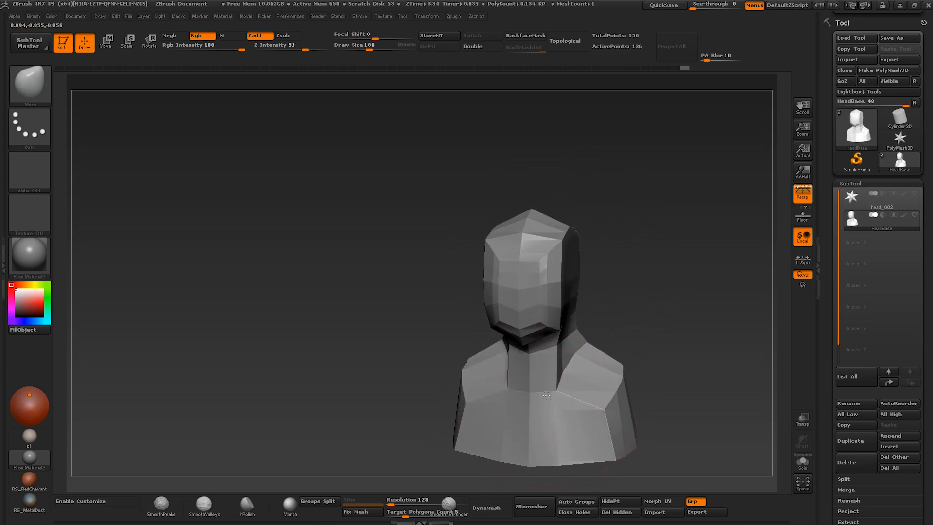
pyautogui.moveTo(587, 395)
pyautogui.mouseDown(button='right')
pyautogui.moveTo(567, 398)
pyautogui.moveTo(546, 323)
pyautogui.mouseUp(button='right')
pyautogui.press('s')
pyautogui.moveTo(579, 325)
pyautogui.mouseDown()
pyautogui.moveTo(571, 326)
pyautogui.moveTo(584, 303)
pyautogui.moveTo(582, 317)
pyautogui.mouseUp()
pyautogui.hotkey('ctrl', 'z')
# Reshape the upper back of the skull in side view with a small Move brush
pyautogui.press('s')
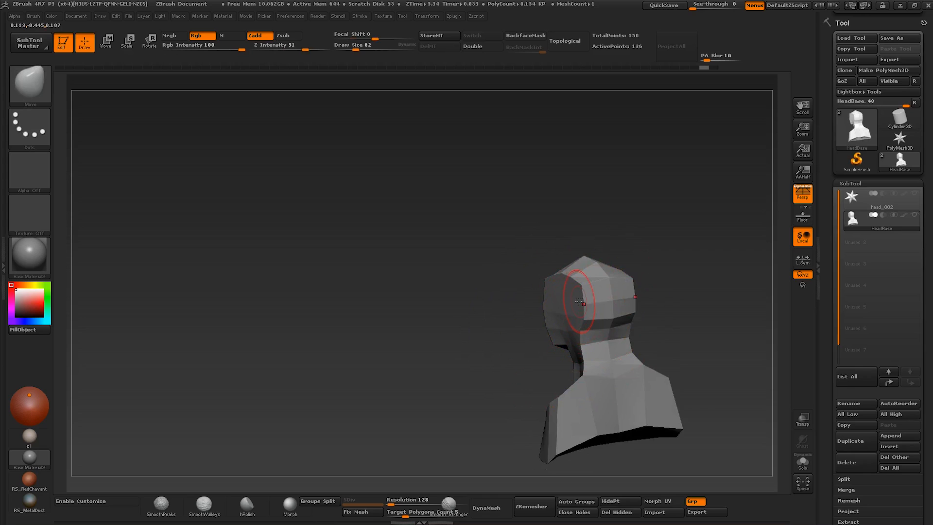
pyautogui.keyDown('shift'); pyautogui.moveTo(593, 300); pyautogui.dragTo(594, 307, button='right'); pyautogui.keyUp('shift')
pyautogui.press('s')
pyautogui.moveTo(578, 315); pyautogui.dragTo(571, 287)
pyautogui.press('s')
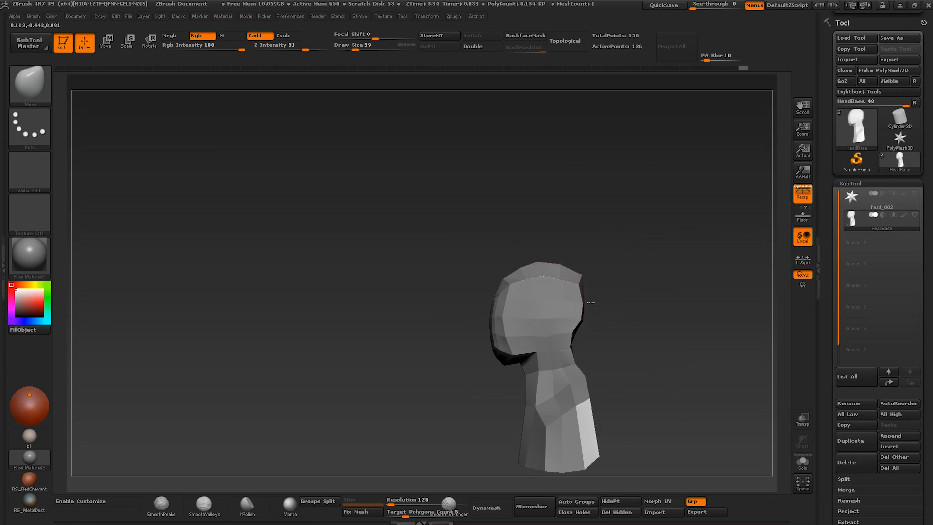
pyautogui.press('s')
pyautogui.moveTo(584, 286); pyautogui.dragTo(589, 286)
# Round the flat sides of the head by moving the temple and cheek areas with resized brushes
pyautogui.moveTo(537, 282); pyautogui.dragTo(563, 282, button='right')
pyautogui.press('s')
pyautogui.moveTo(516, 316); pyautogui.dragTo(512, 317)
pyautogui.moveTo(512, 316); pyautogui.dragTo(517, 315, button='right')
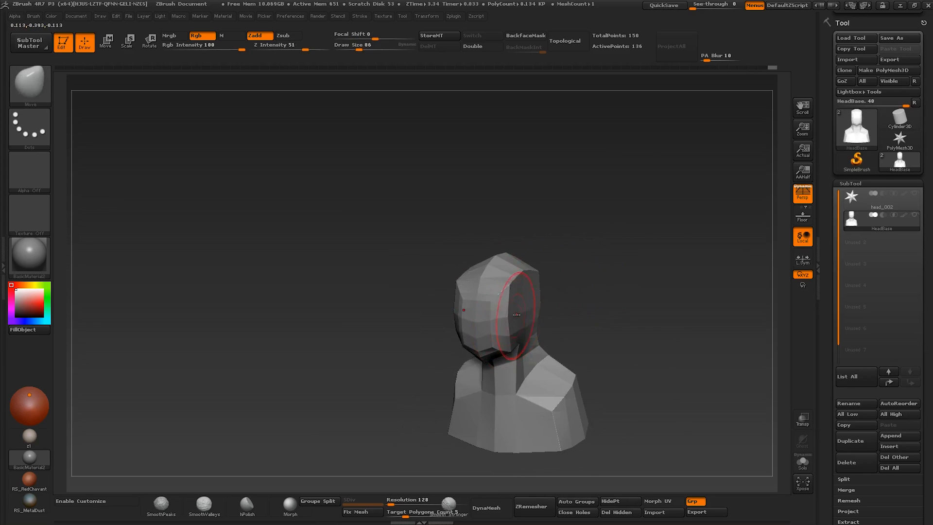
pyautogui.press('s')
pyautogui.moveTo(547, 305); pyautogui.dragTo(537, 305)
pyautogui.moveTo(526, 305); pyautogui.dragTo(531, 328, button='right')
pyautogui.press('s')
pyautogui.moveTo(531, 328); pyautogui.dragTo(537, 328)
pyautogui.moveTo(529, 329); pyautogui.dragTo(483, 341, button='right')
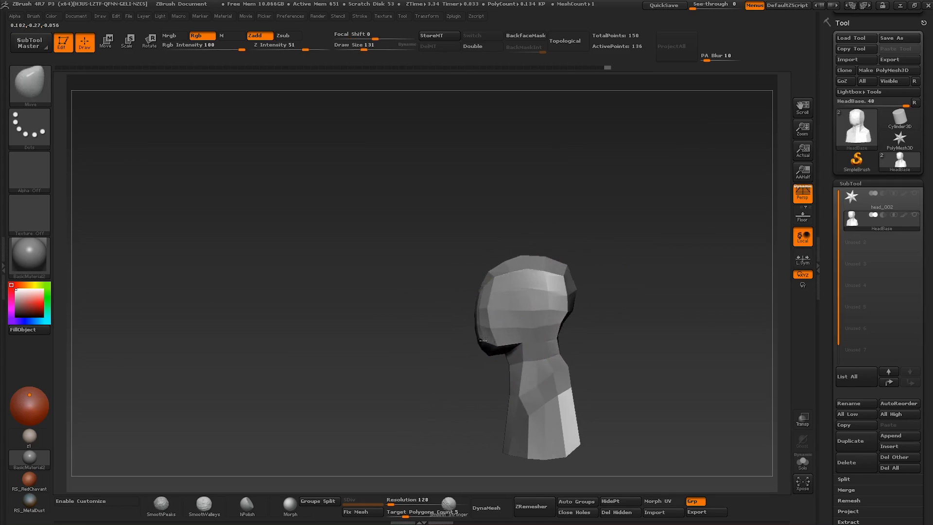
# Shape the chin and jawline with the Move brush to define the underside of the face
pyautogui.moveTo(493, 324); pyautogui.dragTo(497, 321)
pyautogui.press('s')
pyautogui.moveTo(490, 339); pyautogui.dragTo(490, 360)
pyautogui.moveTo(498, 355); pyautogui.dragTo(506, 366, button='right')
pyautogui.press('s')
pyautogui.moveTo(506, 368); pyautogui.dragTo(500, 369)
pyautogui.moveTo(514, 364); pyautogui.dragTo(519, 364)
# Push the throat back and adjust the lower front edge of the chest with a smaller brush
pyautogui.moveTo(513, 364)
pyautogui.mouseDown(button='right')
pyautogui.moveTo(569, 331)
pyautogui.moveTo(528, 322)
pyautogui.mouseUp(button='right')
pyautogui.press('s')
pyautogui.moveTo(516, 356); pyautogui.dragTo(530, 356)
pyautogui.moveTo(524, 401)
pyautogui.mouseDown()
pyautogui.moveTo(537, 408)
pyautogui.moveTo(540, 442)
pyautogui.mouseUp()
pyautogui.moveTo(540, 437); pyautogui.dragTo(468, 424, button='right')
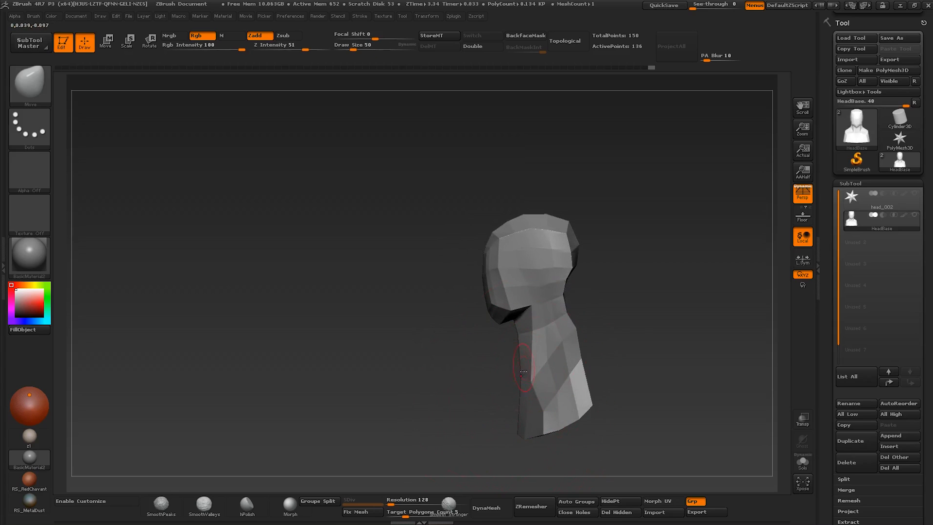
pyautogui.moveTo(524, 372); pyautogui.dragTo(531, 371)
# Adjust the slope from neck to shoulder with draw size 131, and refine the shoulder's side with size 59
pyautogui.moveTo(536, 345); pyautogui.dragTo(559, 371, button='right')
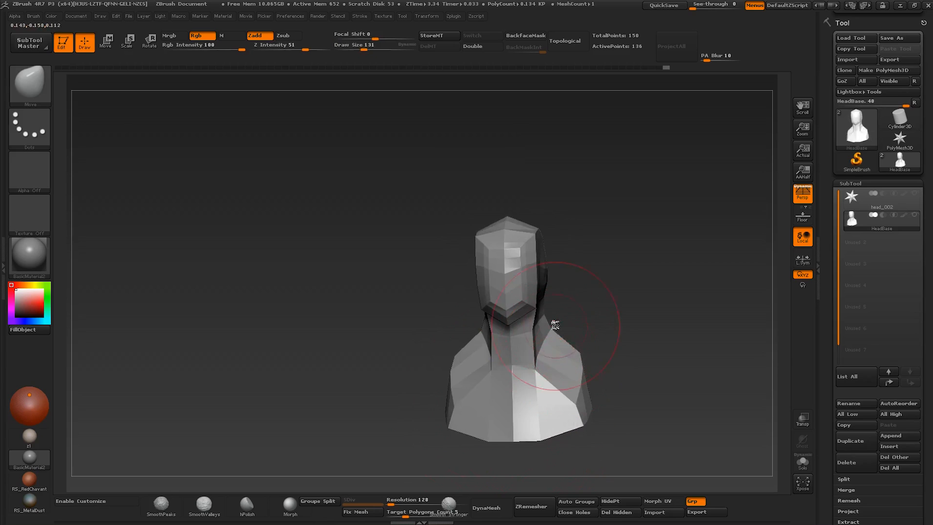
pyautogui.moveTo(545, 321); pyautogui.dragTo(552, 335)
pyautogui.moveTo(552, 335)
pyautogui.mouseDown(button='right')
pyautogui.moveTo(505, 369)
pyautogui.moveTo(526, 384)
pyautogui.mouseUp(button='right')
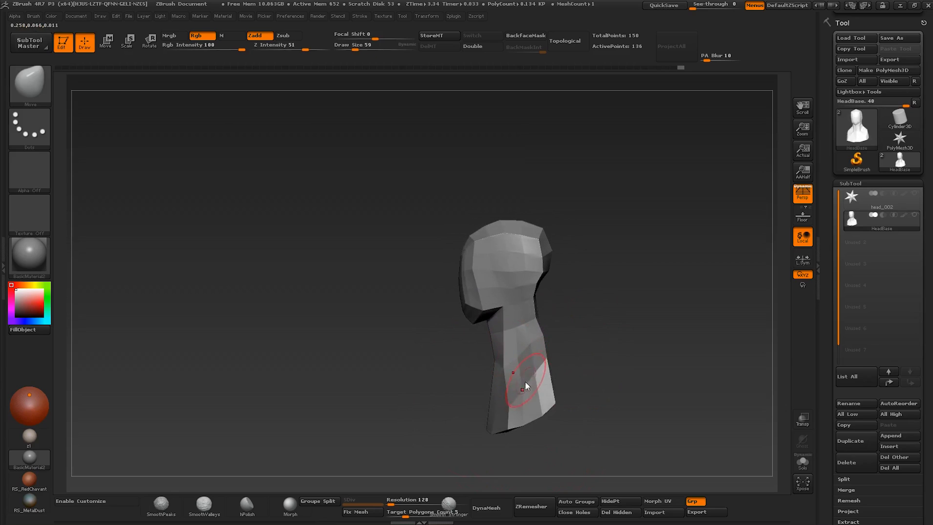
pyautogui.moveTo(526, 384); pyautogui.dragTo(533, 372)
# Shape the upper back and rear of the shoulders with the Move brush, and set the draw size to 97
pyautogui.moveTo(534, 371); pyautogui.dragTo(565, 392, button='right')
pyautogui.moveTo(555, 375); pyautogui.dragTo(559, 369)
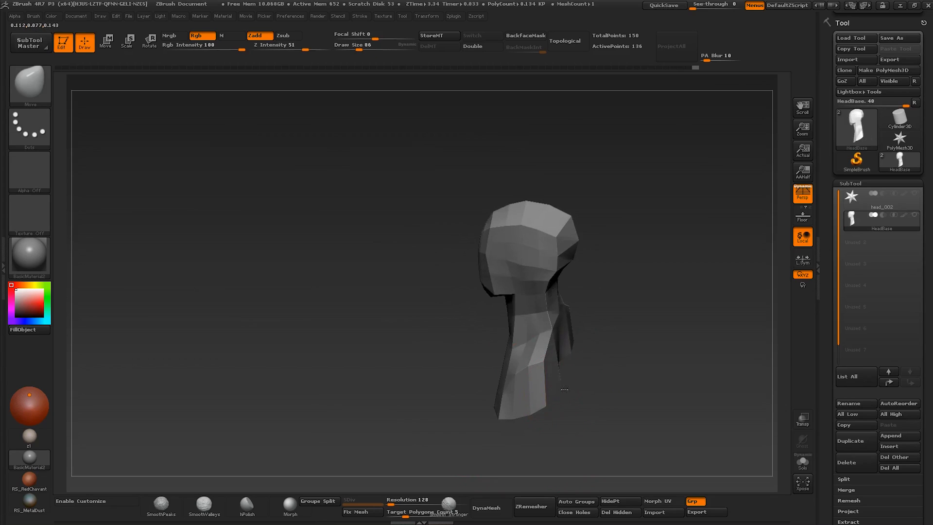
pyautogui.moveTo(564, 388)
pyautogui.mouseDown(button='right')
pyautogui.moveTo(547, 358)
pyautogui.moveTo(559, 392)
pyautogui.mouseUp(button='right')
pyautogui.moveTo(583, 339)
pyautogui.mouseDown()
pyautogui.moveTo(588, 354)
pyautogui.moveTo(601, 340)
pyautogui.mouseUp()
pyautogui.moveTo(594, 339)
pyautogui.mouseDown(button='right')
pyautogui.moveTo(572, 328)
pyautogui.moveTo(564, 350)
pyautogui.mouseUp(button='right')
pyautogui.press('s')
pyautogui.moveTo(565, 351); pyautogui.dragTo(508, 345)
pyautogui.press('s')
pyautogui.moveTo(508, 354)
pyautogui.keyDown('ctrl'); pyautogui.mouseDown(button='right')
pyautogui.moveTo(506, 340)
pyautogui.moveTo(541, 312)
pyautogui.moveTo(510, 333)
pyautogui.moveTo(477, 337)
pyautogui.moveTo(502, 331)
pyautogui.moveTo(488, 328)
pyautogui.moveTo(508, 314)
pyautogui.moveTo(523, 330)
pyautogui.moveTo(483, 338)
pyautogui.moveTo(506, 292)
pyautogui.moveTo(535, 291)
pyautogui.moveTo(514, 305)
pyautogui.mouseUp(button='right'); pyautogui.keyUp('ctrl')
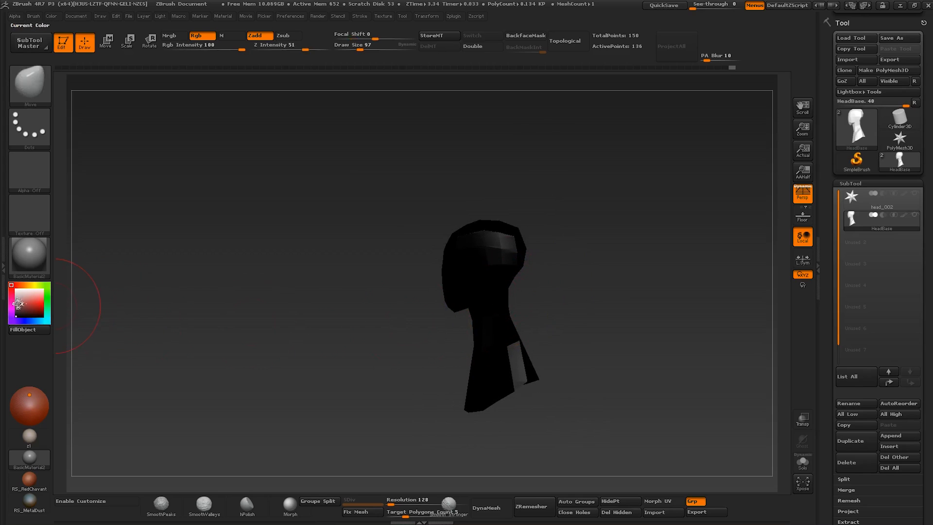
# Check the bust's silhouette by toggling the active color between black and white, ending on white
pyautogui.press('v')
pyautogui.press('v')
pyautogui.press('v')
pyautogui.press('v')
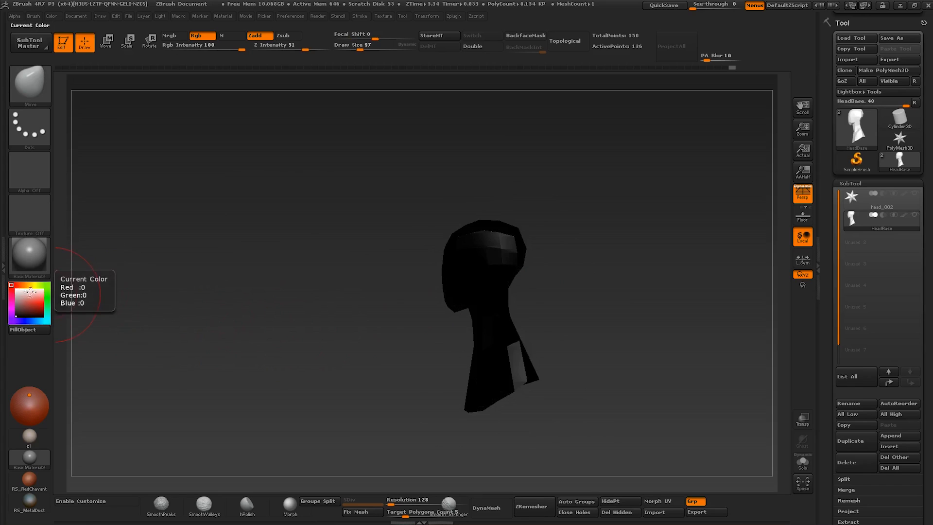
pyautogui.press('v')
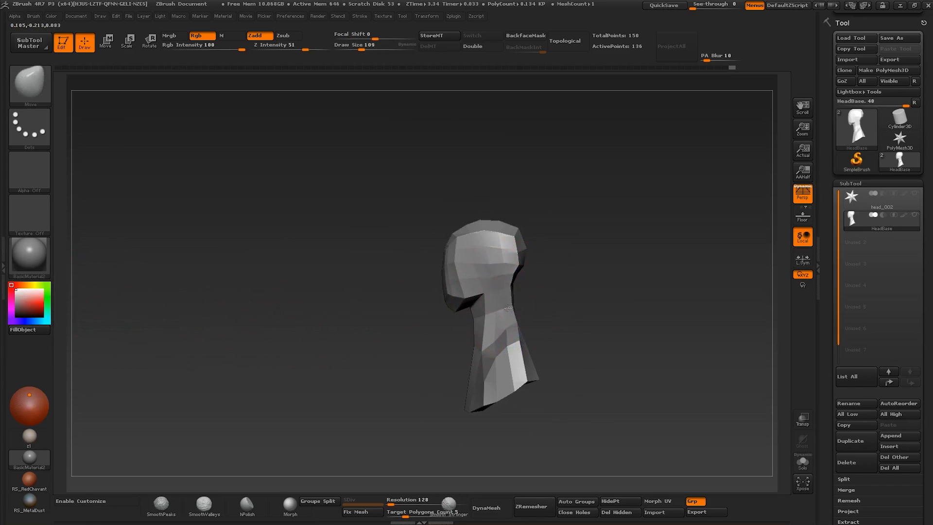
# Reshape the lower face and jaw profile with the Move brush, using draw sizes 155 and 86
pyautogui.moveTo(508, 308); pyautogui.dragTo(494, 311, button='right')
pyautogui.moveTo(434, 367); pyautogui.dragTo(421, 370)
pyautogui.moveTo(421, 370); pyautogui.dragTo(500, 342, button='right')
pyautogui.press(']')
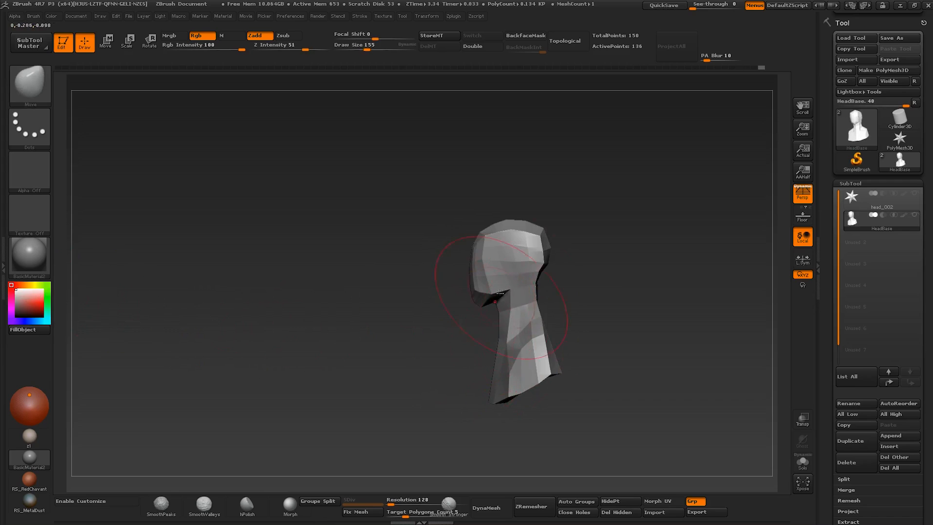
pyautogui.press('[')
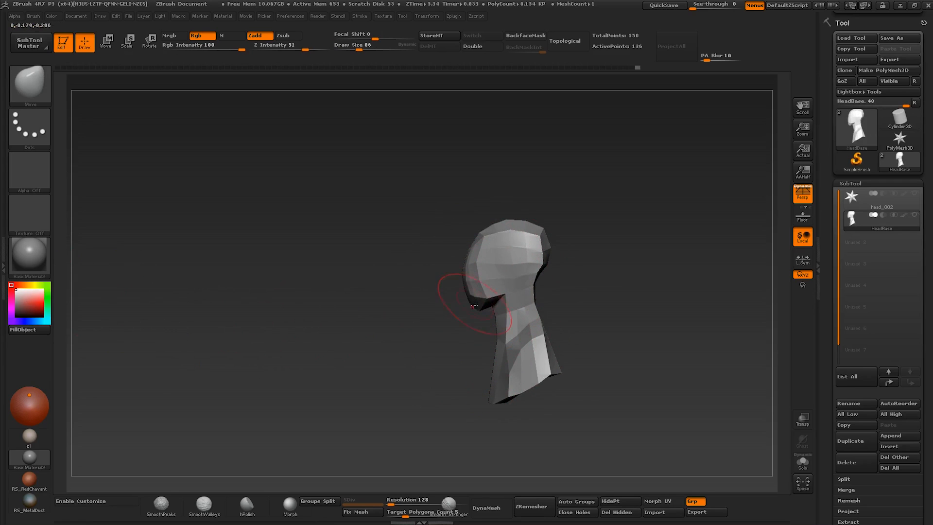
pyautogui.moveTo(485, 303); pyautogui.dragTo(512, 335, button='right')
# Adjust the front of the chest and the shoulder contour with the Move brush at draw size 101
pyautogui.press('s')
pyautogui.moveTo(512, 335); pyautogui.dragTo(515, 335)
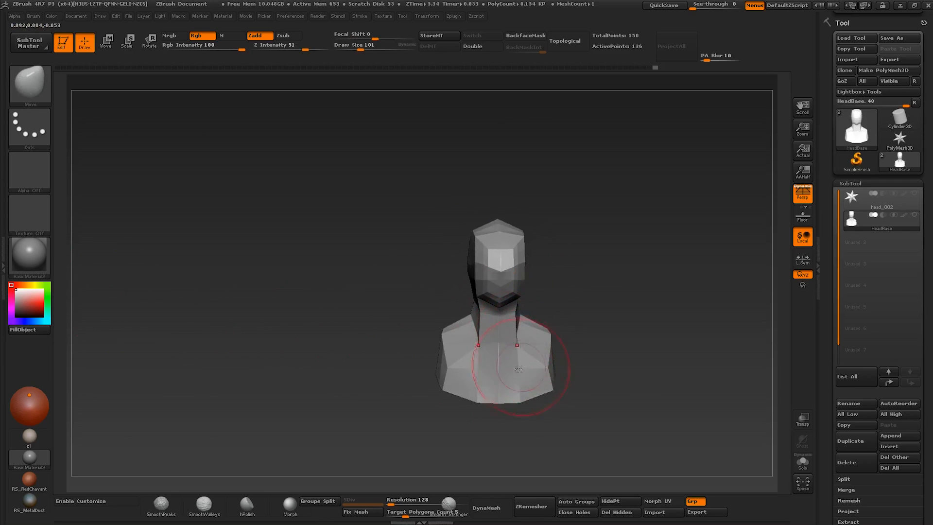
pyautogui.click(504, 396)
pyautogui.moveTo(523, 371)
pyautogui.mouseDown(button='right')
pyautogui.moveTo(503, 396)
pyautogui.moveTo(480, 378)
pyautogui.moveTo(540, 354)
pyautogui.mouseUp(button='right')
pyautogui.moveTo(552, 335); pyautogui.dragTo(547, 340)
pyautogui.moveTo(547, 340); pyautogui.dragTo(530, 333, button='right')
# Refine the lower front of the chest in side view with the Move brush at draw size 75
pyautogui.press('s')
pyautogui.moveTo(530, 334); pyautogui.dragTo(526, 333)
pyautogui.moveTo(526, 333); pyautogui.dragTo(534, 381, button='right')
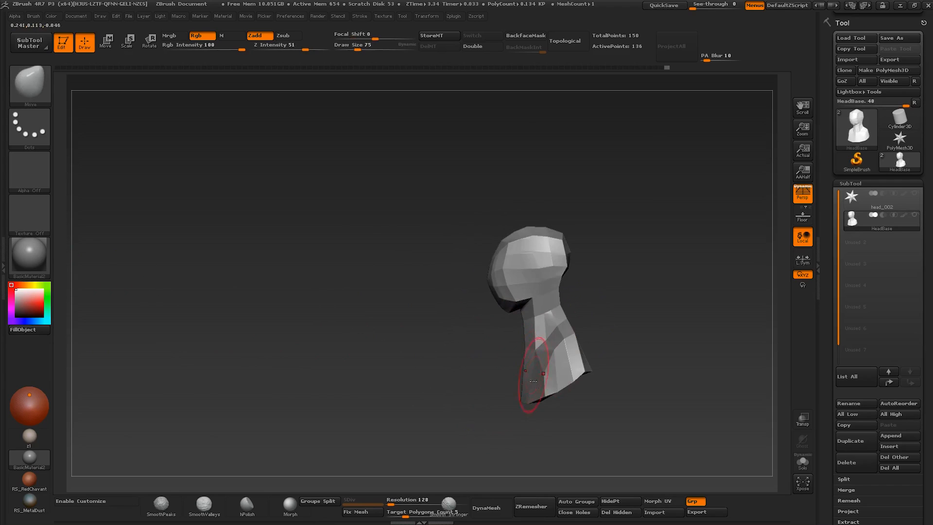
pyautogui.press('s')
pyautogui.moveTo(532, 334); pyautogui.dragTo(529, 333)
# Shape the side of the head and the face profile with the Move brush at draw size 97
pyautogui.moveTo(522, 318)
pyautogui.mouseDown(button='right')
pyautogui.moveTo(511, 298)
pyautogui.moveTo(541, 270)
pyautogui.mouseUp(button='right')
pyautogui.press('s')
pyautogui.moveTo(541, 270); pyautogui.dragTo(547, 270)
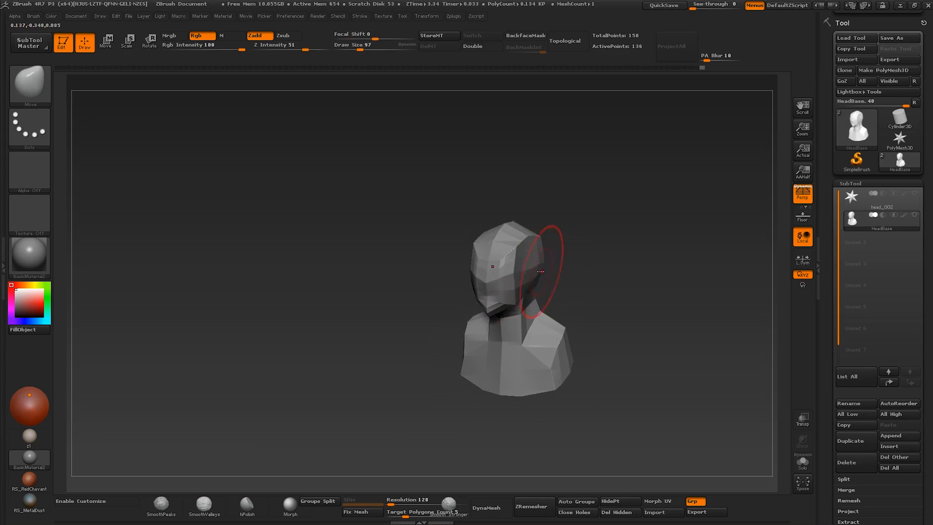
pyautogui.moveTo(547, 271)
pyautogui.mouseDown(button='right')
pyautogui.moveTo(563, 281)
pyautogui.moveTo(488, 295)
pyautogui.mouseUp(button='right')
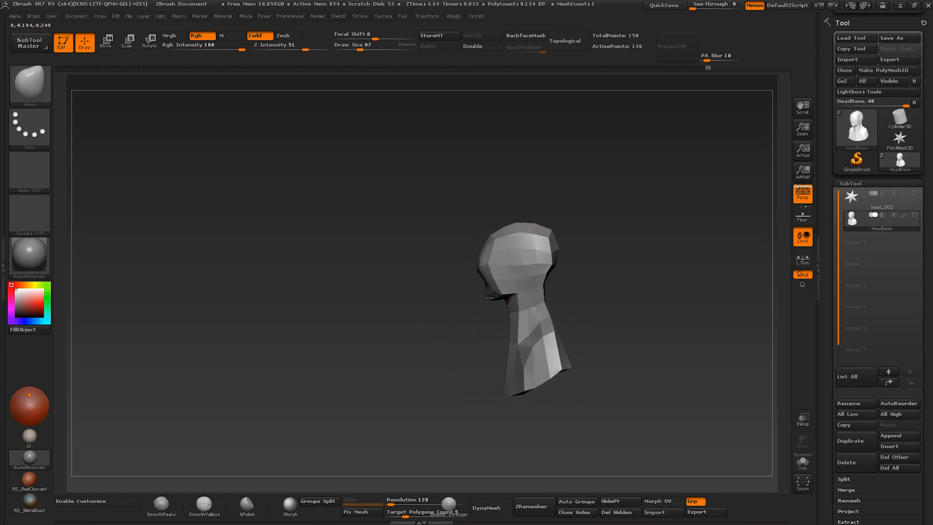
pyautogui.moveTo(496, 266)
pyautogui.mouseDown(button='right')
pyautogui.moveTo(525, 272)
pyautogui.moveTo(484, 278)
pyautogui.mouseUp(button='right')
# Undo the last face changes and rework the front profile from brow to chin
pyautogui.hotkey('ctrl', 'z')
pyautogui.hotkey('ctrl', 'z')
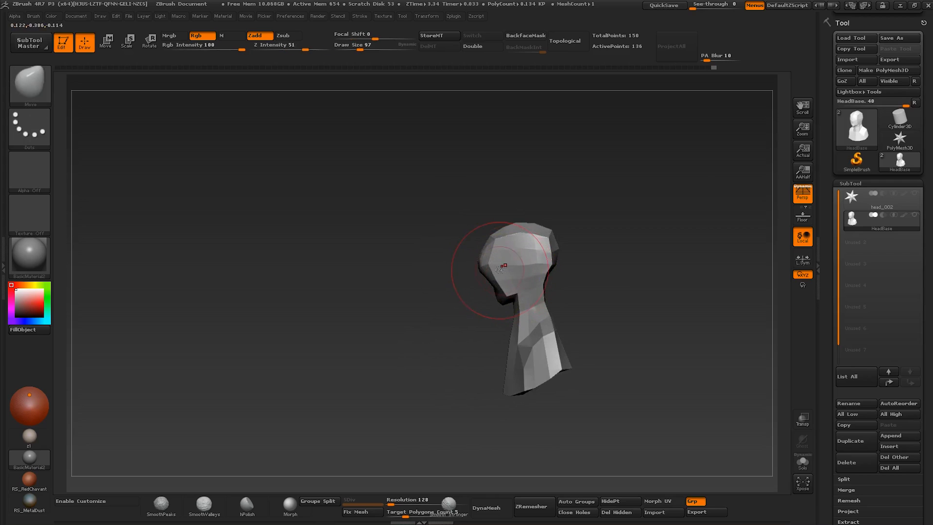
pyautogui.press('s')
pyautogui.moveTo(480, 265); pyautogui.dragTo(475, 265)
pyautogui.hotkey('ctrl', 'z')
pyautogui.press('s')
pyautogui.moveTo(479, 307); pyautogui.dragTo(484, 304)
pyautogui.hotkey('ctrl', 'shift', 'z')
# Adjust the cheek and side of the face with the Move brush at draw size 39
pyautogui.moveTo(511, 306); pyautogui.dragTo(549, 298, button='right')
pyautogui.press('s')
pyautogui.moveTo(550, 298); pyautogui.dragTo(545, 298)
pyautogui.moveTo(522, 281); pyautogui.dragTo(527, 274)
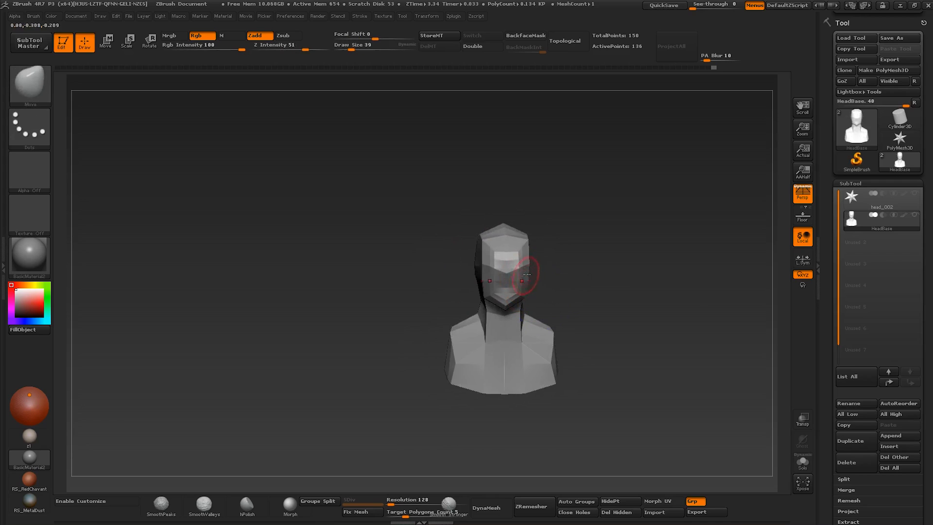
pyautogui.moveTo(526, 272); pyautogui.dragTo(561, 263, button='right')
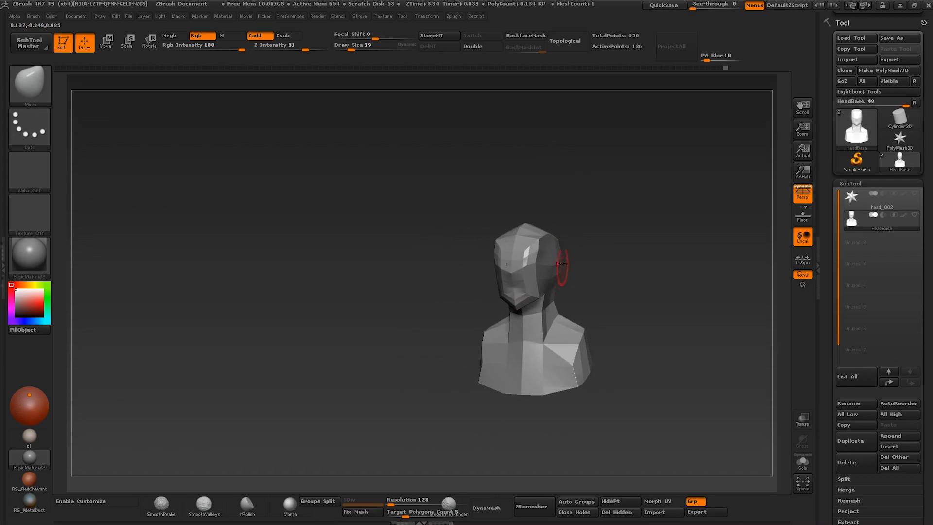
# Pull the front base of the neck down into the collar area, and set the draw size to 47
pyautogui.moveTo(555, 245); pyautogui.dragTo(559, 330, button='right')
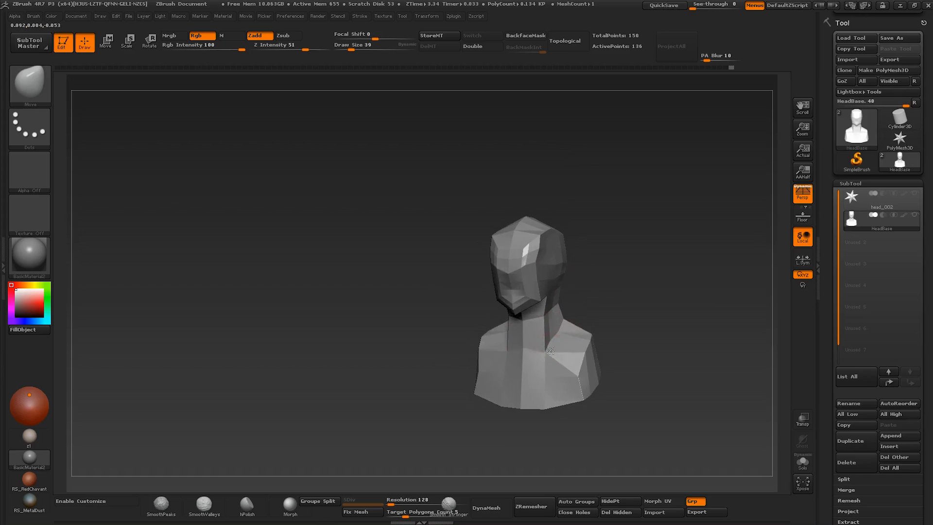
pyautogui.press('s')
pyautogui.moveTo(550, 352)
pyautogui.mouseDown()
pyautogui.moveTo(562, 352)
pyautogui.moveTo(553, 365)
pyautogui.mouseUp()
pyautogui.press('s')
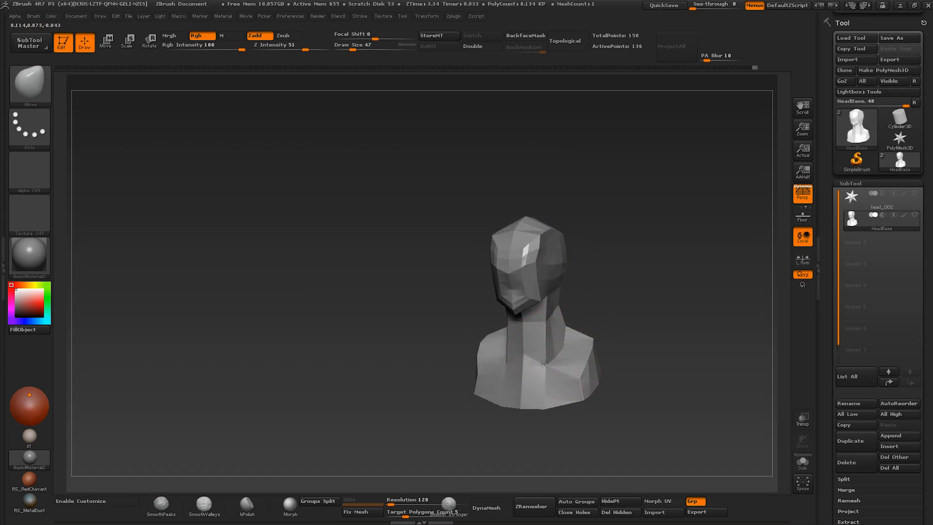
# Shape the back of the neck and the base of the skull using draw sizes 86 and 65
pyautogui.moveTo(527, 360)
pyautogui.mouseDown(button='right')
pyautogui.moveTo(538, 340)
pyautogui.moveTo(578, 349)
pyautogui.moveTo(575, 328)
pyautogui.moveTo(590, 328)
pyautogui.mouseUp(button='right')
pyautogui.press('s')
pyautogui.moveTo(579, 329); pyautogui.dragTo(586, 330)
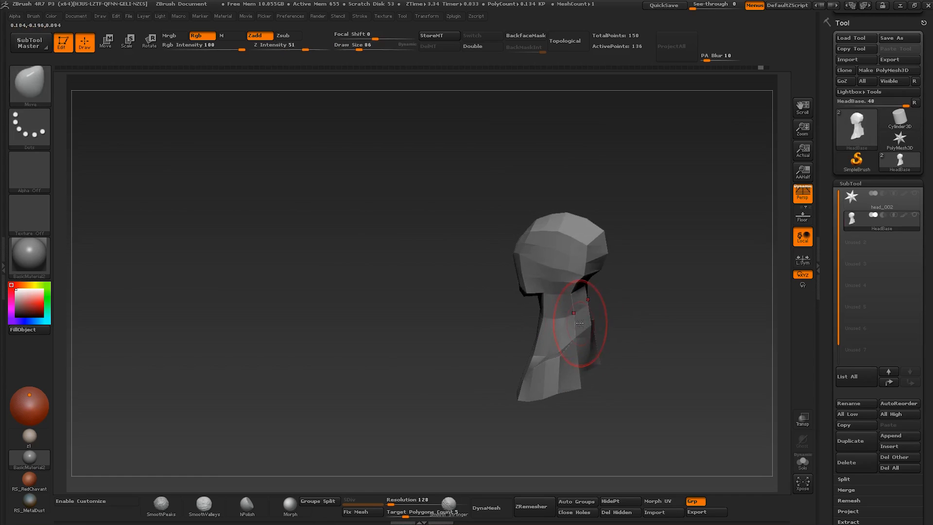
pyautogui.moveTo(583, 322); pyautogui.dragTo(593, 298, button='right')
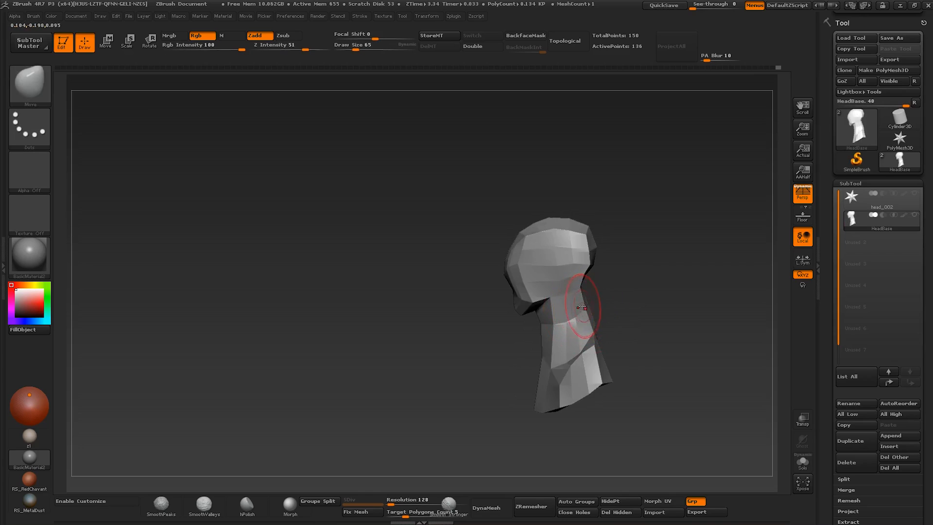
pyautogui.moveTo(581, 307)
pyautogui.mouseDown(button='right')
pyautogui.moveTo(618, 286)
pyautogui.moveTo(617, 296)
pyautogui.moveTo(585, 290)
pyautogui.mouseUp(button='right')
pyautogui.moveTo(572, 275); pyautogui.dragTo(582, 265)
# Refine the front of the face and the side of the head using draw sizes 65 and 109
pyautogui.moveTo(594, 270)
pyautogui.mouseDown(button='right')
pyautogui.moveTo(581, 283)
pyautogui.moveTo(570, 262)
pyautogui.mouseUp(button='right')
pyautogui.press('s')
pyautogui.moveTo(570, 262); pyautogui.dragTo(568, 264)
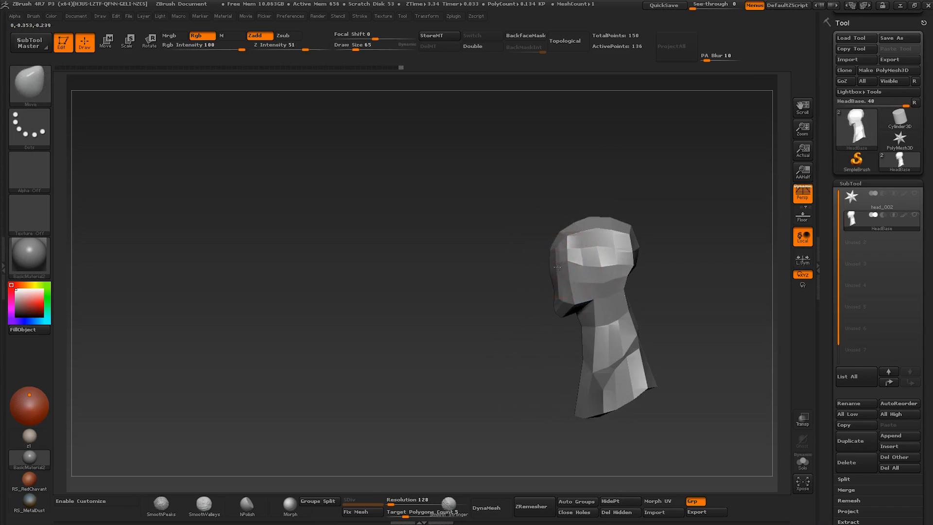
pyautogui.moveTo(569, 265); pyautogui.dragTo(562, 270, button='right')
pyautogui.press('s')
pyautogui.moveTo(561, 270); pyautogui.dragTo(569, 271)
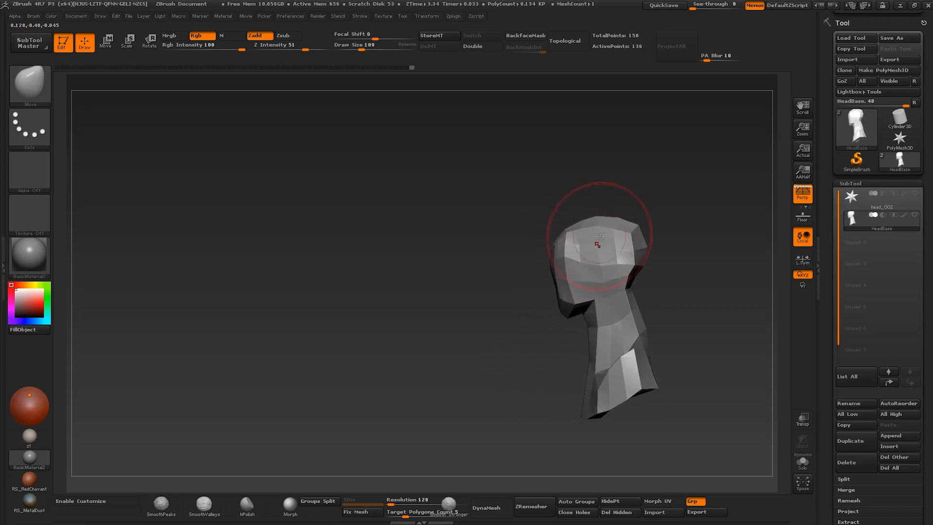
pyautogui.moveTo(607, 255)
pyautogui.mouseDown(button='right')
pyautogui.moveTo(631, 311)
pyautogui.moveTo(616, 374)
pyautogui.mouseUp(button='right')
# Reshape the throat and the underside of the jaw with smaller draw sizes, down to 32
pyautogui.press('s')
pyautogui.moveTo(616, 374); pyautogui.dragTo(605, 371)
pyautogui.moveTo(604, 371)
pyautogui.mouseDown(button='right')
pyautogui.moveTo(573, 347)
pyautogui.moveTo(585, 327)
pyautogui.mouseUp(button='right')
pyautogui.press('s')
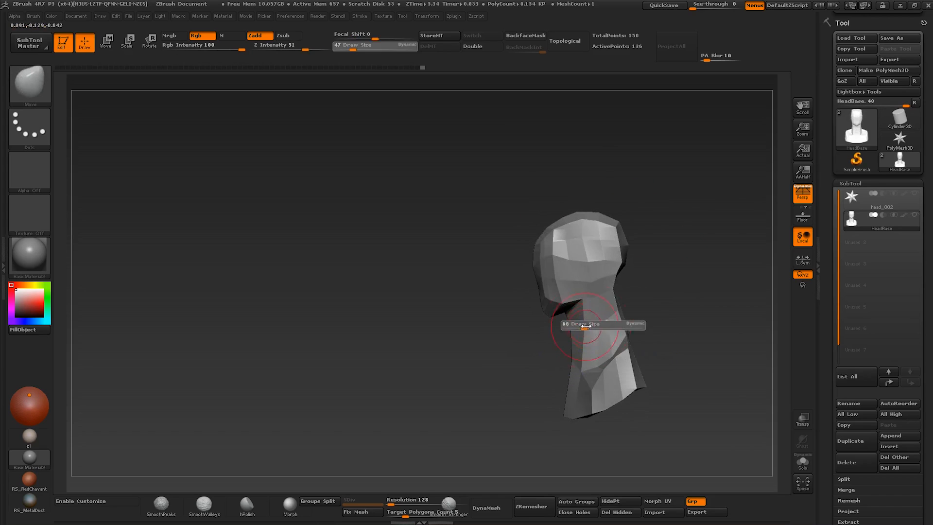
pyautogui.moveTo(585, 327); pyautogui.dragTo(583, 328)
pyautogui.press('s')
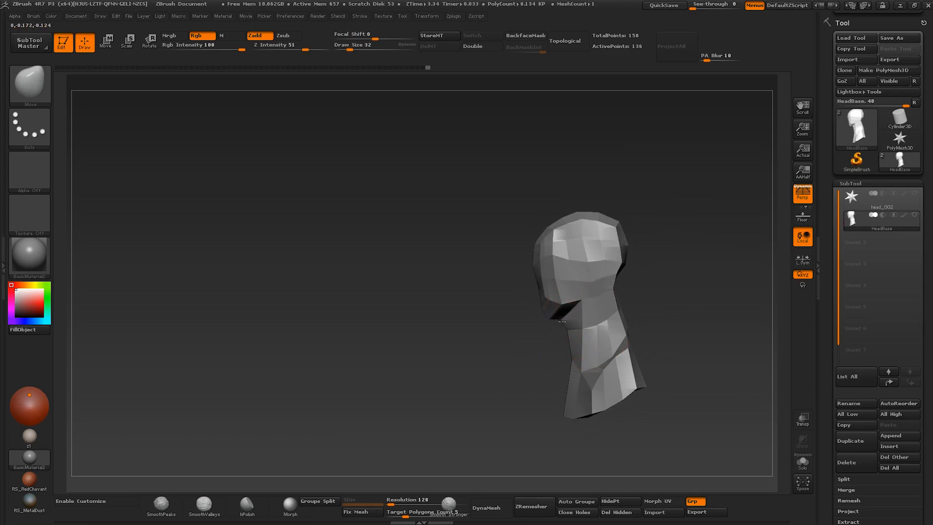
# Shape the chin and jaw corner, set the draw size to 59, and check the bust from several sides
pyautogui.press('s')
pyautogui.moveTo(554, 311); pyautogui.dragTo(540, 313)
pyautogui.press('s')
pyautogui.press('s')
pyautogui.moveTo(550, 275)
pyautogui.mouseDown(button='right')
pyautogui.moveTo(610, 281)
pyautogui.moveTo(501, 296)
pyautogui.mouseUp(button='right')
pyautogui.keyDown('alt'); pyautogui.moveTo(561, 437); pyautogui.dragTo(511, 388, button='right'); pyautogui.keyUp('alt')
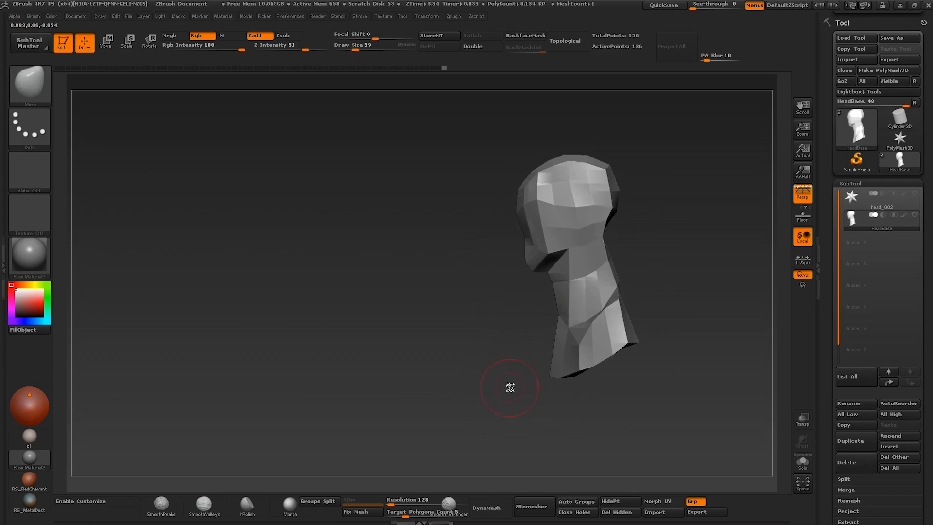
pyautogui.moveTo(588, 292); pyautogui.dragTo(617, 296, button='right')
pyautogui.keyDown('alt'); pyautogui.moveTo(598, 313); pyautogui.dragTo(567, 365, button='right'); pyautogui.keyUp('alt')
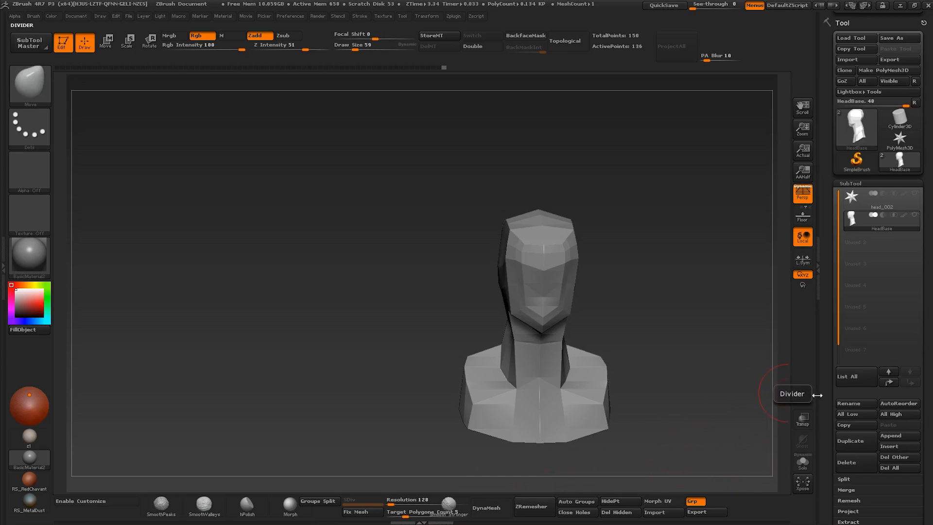
# Open the mesh's DynaMesh geometry settings and have Project enabled
pyautogui.scroll(-3, 856, 443)
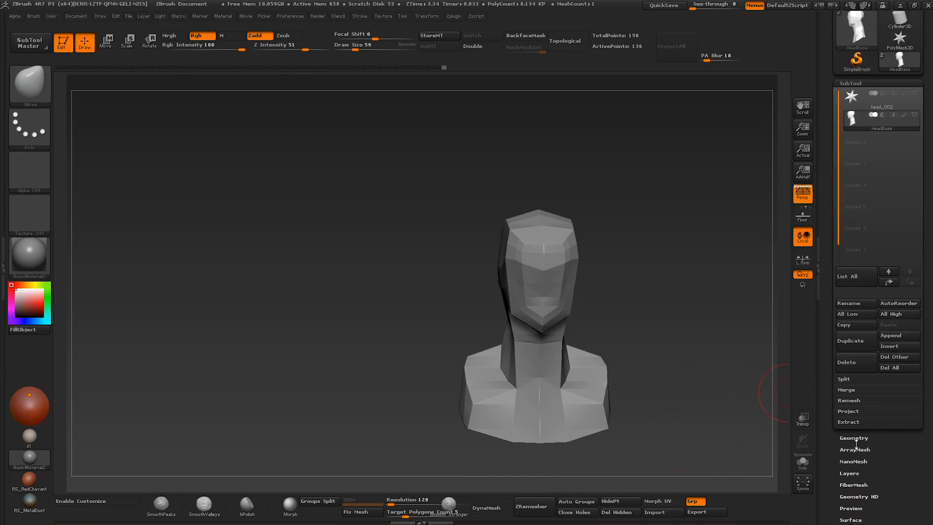
pyautogui.click(851, 438)
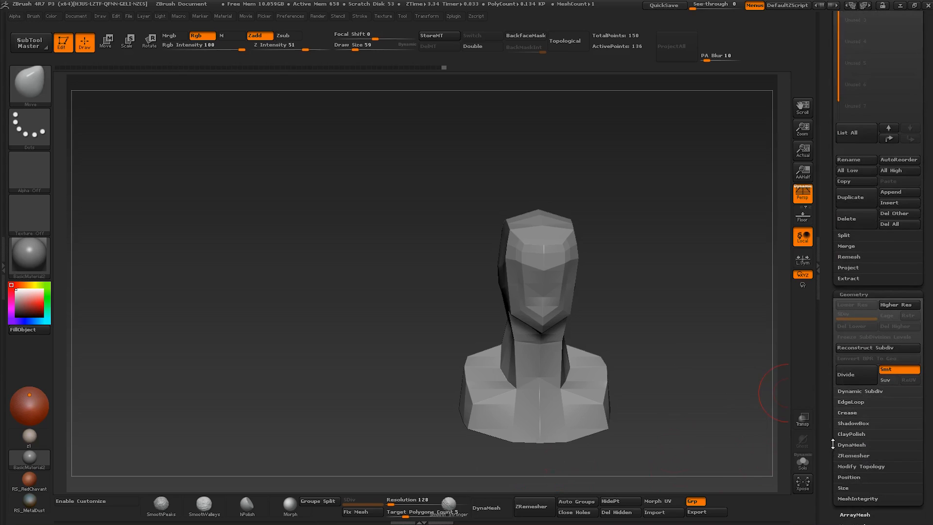
pyautogui.click(849, 444)
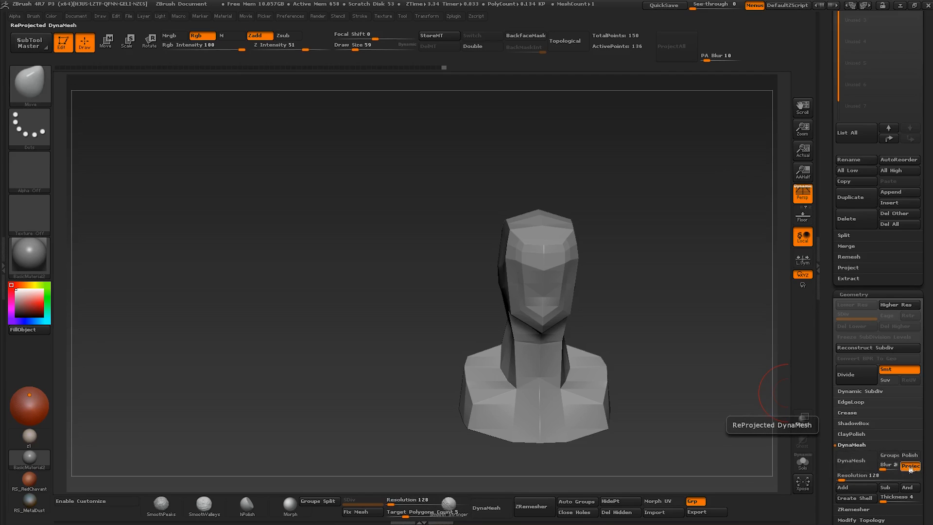
pyautogui.click(911, 469)
# Try DynaMesh at resolution 128 and a subdivision on the bust with the wireframe shown, undoing both
pyautogui.click(869, 468)
pyautogui.moveTo(616, 350)
pyautogui.mouseDown(button='right')
pyautogui.moveTo(547, 342)
pyautogui.moveTo(508, 302)
pyautogui.moveTo(531, 298)
pyautogui.moveTo(522, 303)
pyautogui.mouseUp(button='right')
pyautogui.hotkey('shift', 'f')
pyautogui.hotkey('shift', 'f')
pyautogui.keyDown('shift'); pyautogui.moveTo(470, 305); pyautogui.dragTo(480, 344); pyautogui.keyUp('shift')
pyautogui.moveTo(492, 327)
pyautogui.mouseDown(button='right')
pyautogui.moveTo(514, 329)
pyautogui.moveTo(535, 358)
pyautogui.mouseUp(button='right')
pyautogui.hotkey('shift', 'f')
pyautogui.hotkey('ctrl', 'z')
pyautogui.hotkey('ctrl', 'z')
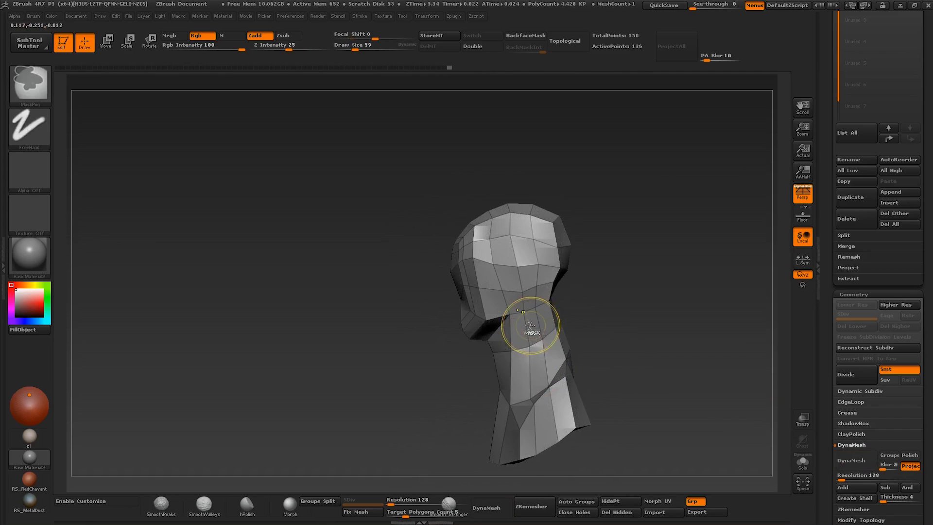
pyautogui.click(852, 378)
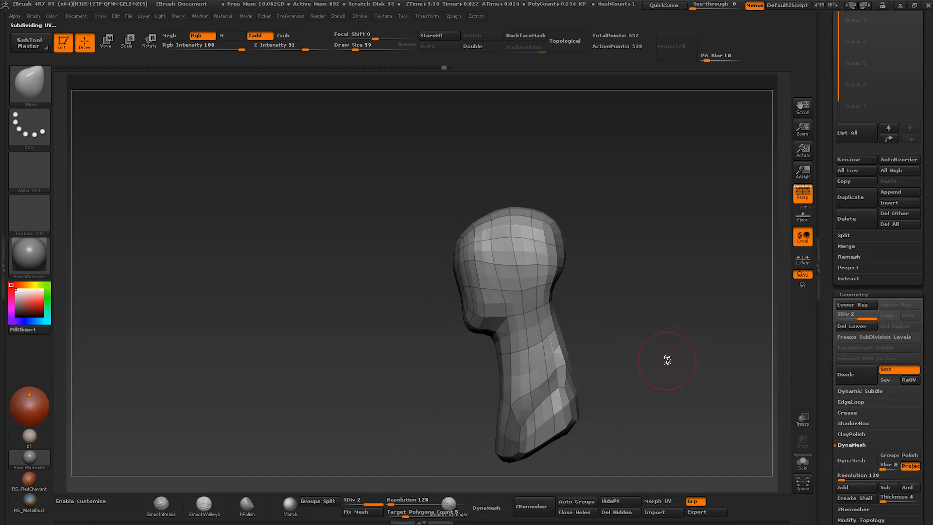
pyautogui.hotkey('ctrl', 'z')
# Convert the bust to a DynaMesh at resolution 128 with Project enabled, and hide the wireframe
pyautogui.click(855, 462)
pyautogui.moveTo(522, 329); pyautogui.dragTo(522, 353, button='right')
pyautogui.hotkey('shift', 'f')
# Smooth out the jawline's shape with the Move brush at draw size 62
pyautogui.press('[')
pyautogui.press('[')
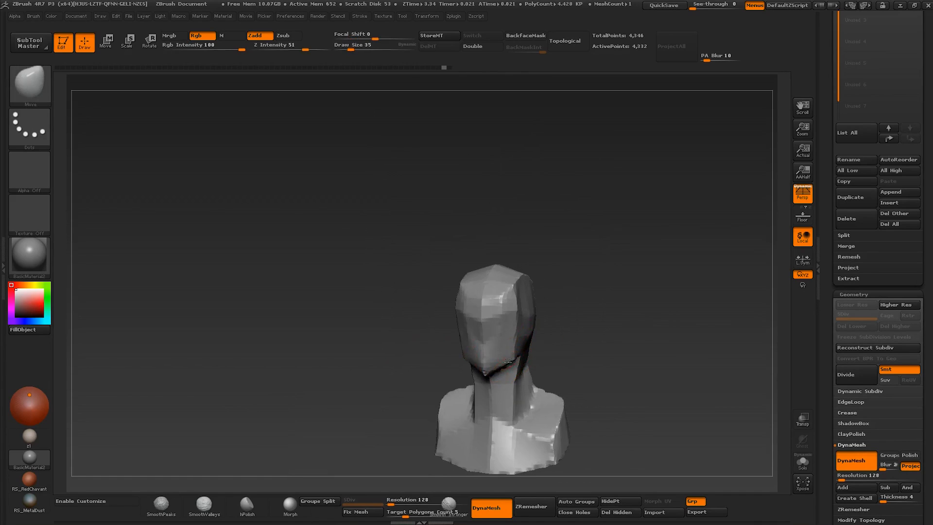
pyautogui.press('s')
pyautogui.moveTo(507, 363); pyautogui.dragTo(518, 346)
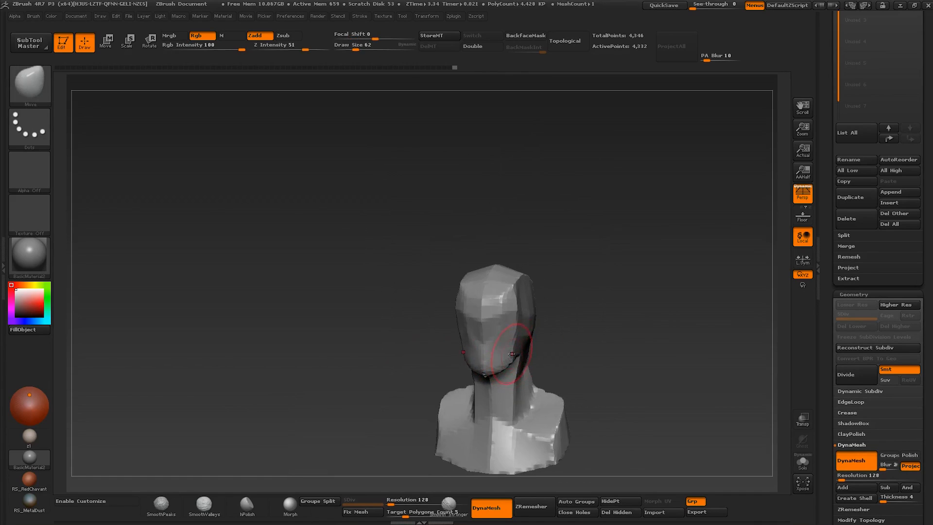
pyautogui.keyDown('shift'); pyautogui.moveTo(518, 343); pyautogui.dragTo(523, 336, button='right'); pyautogui.keyUp('shift')
# Try stretching the head far out sideways at draw size 89, remesh it with the wireframe shown, and undo the test
pyautogui.press('s')
pyautogui.moveTo(521, 331)
pyautogui.mouseDown()
pyautogui.moveTo(626, 313)
pyautogui.moveTo(618, 310)
pyautogui.mouseUp()
pyautogui.moveTo(568, 314)
pyautogui.keyDown('ctrl'); pyautogui.mouseDown(button='right')
pyautogui.moveTo(582, 339)
pyautogui.moveTo(554, 314)
pyautogui.mouseUp(button='right'); pyautogui.keyUp('ctrl')
pyautogui.hotkey('shift', 'f')
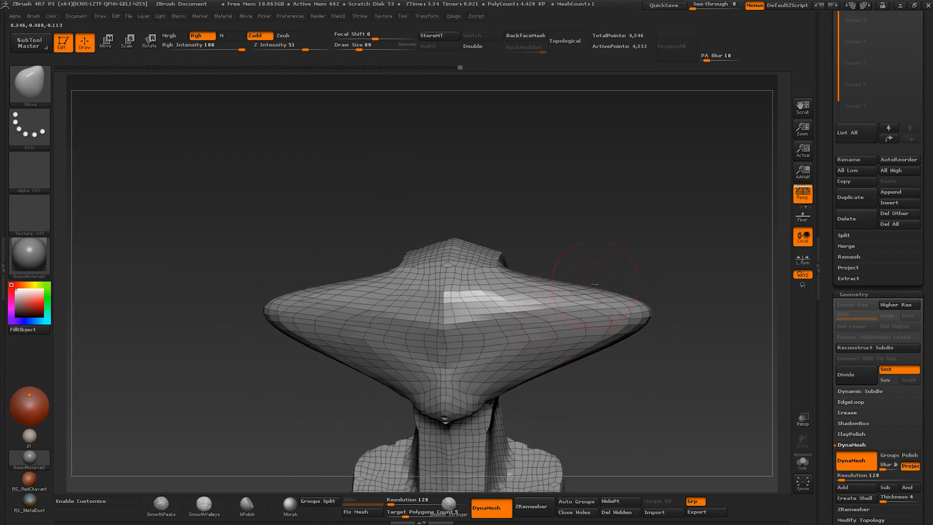
pyautogui.keyDown('ctrl'); pyautogui.moveTo(672, 162); pyautogui.dragTo(608, 240); pyautogui.keyUp('ctrl')
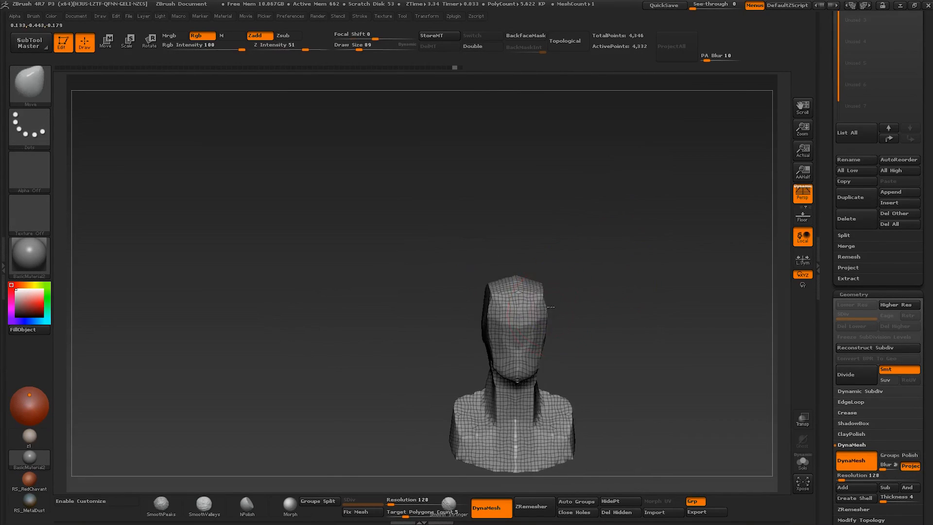
pyautogui.keyDown('alt'); pyautogui.moveTo(550, 307); pyautogui.dragTo(549, 348); pyautogui.keyUp('alt')
pyautogui.moveTo(660, 244)
pyautogui.keyDown('ctrl'); pyautogui.mouseDown()
pyautogui.moveTo(621, 303)
pyautogui.moveTo(611, 293)
pyautogui.mouseUp(); pyautogui.keyUp('ctrl')
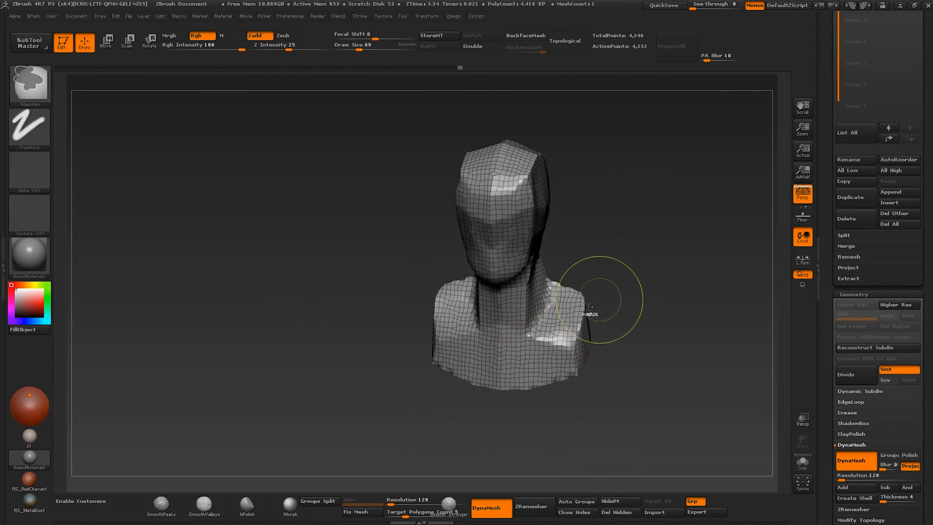
pyautogui.hotkey('ctrl', 'z')
# Extend the lower edge of the chest downward into a rounded point with the Move brush at draw size 136
pyautogui.press('s')
pyautogui.moveTo(506, 393); pyautogui.dragTo(503, 396)
pyautogui.moveTo(499, 398); pyautogui.dragTo(498, 408)
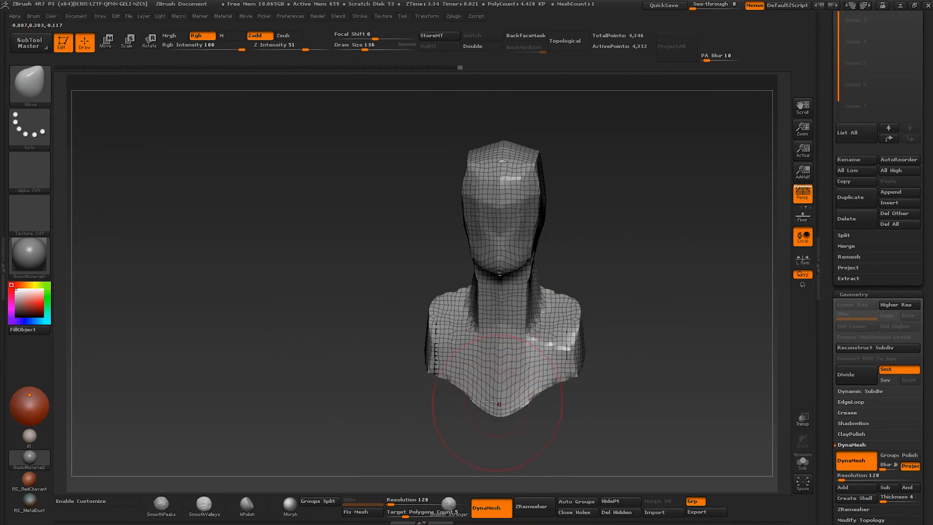
pyautogui.moveTo(474, 378); pyautogui.dragTo(440, 397)
pyautogui.moveTo(428, 403)
pyautogui.mouseDown()
pyautogui.moveTo(456, 398)
pyautogui.moveTo(512, 356)
pyautogui.mouseUp()
pyautogui.keyDown('shift'); pyautogui.moveTo(598, 376); pyautogui.dragTo(486, 426); pyautogui.keyUp('shift')
# Try masking the chest, clear the mask, remesh the bust with DynaMesh, and undo the remesh
pyautogui.keyDown('ctrl'); pyautogui.moveTo(613, 318); pyautogui.dragTo(476, 421); pyautogui.keyUp('ctrl')
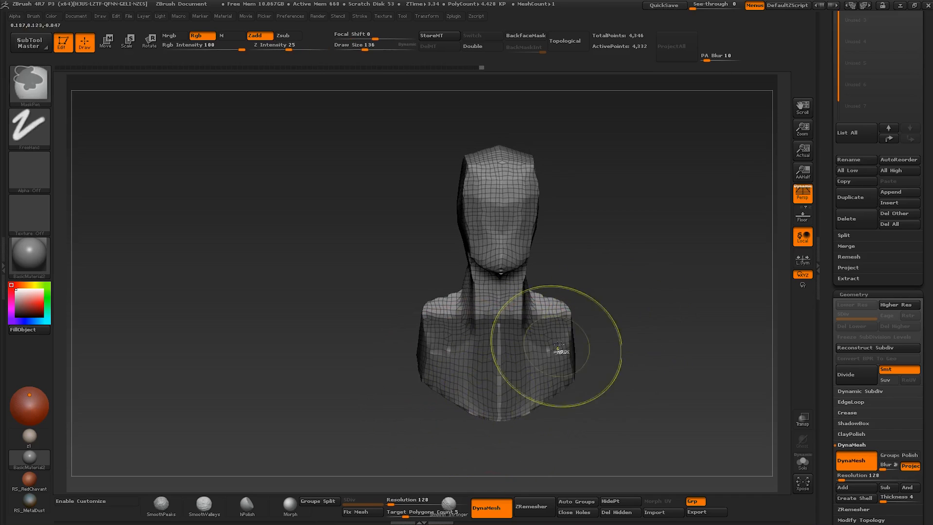
pyautogui.keyDown('ctrl'); pyautogui.click(611, 302); pyautogui.keyUp('ctrl')
pyautogui.moveTo(651, 263)
pyautogui.keyDown('ctrl'); pyautogui.mouseDown()
pyautogui.moveTo(683, 202)
pyautogui.moveTo(641, 290)
pyautogui.moveTo(644, 279)
pyautogui.mouseUp(); pyautogui.keyUp('ctrl')
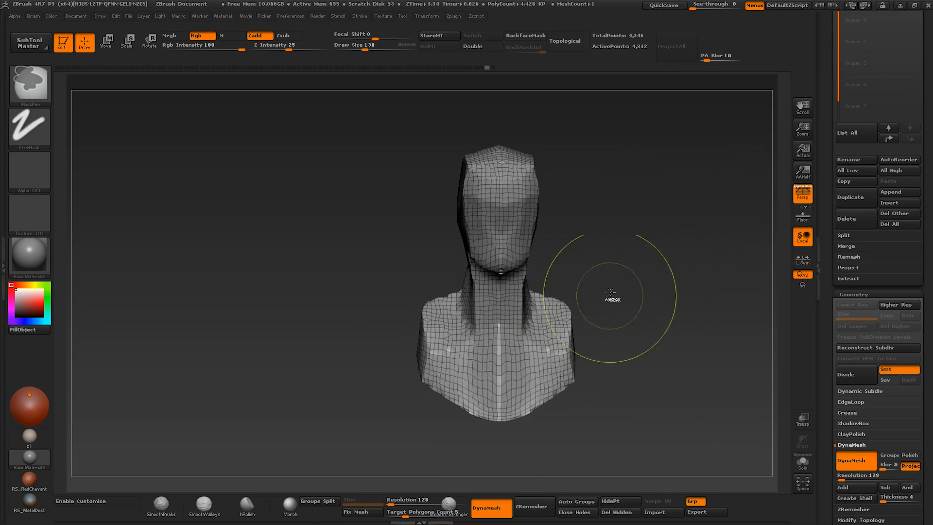
pyautogui.keyDown('ctrl'); pyautogui.moveTo(692, 200); pyautogui.dragTo(632, 292); pyautogui.keyUp('ctrl')
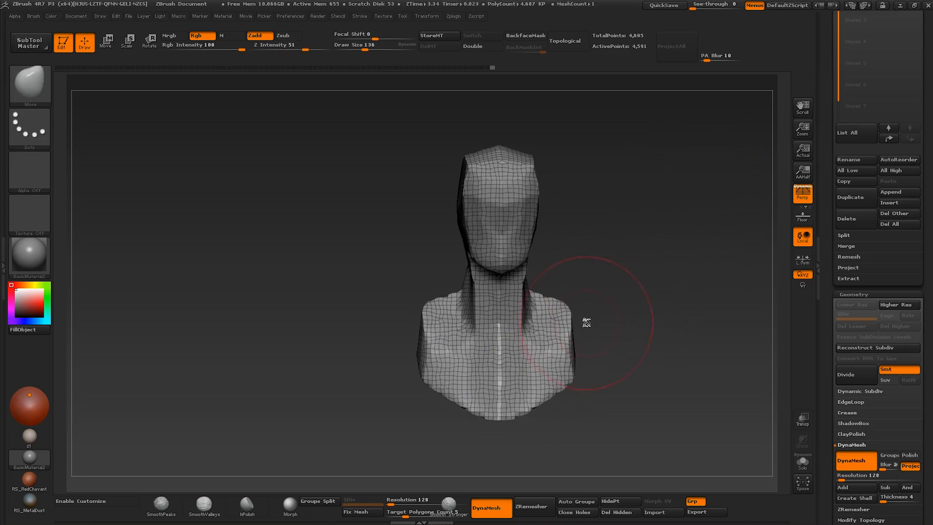
pyautogui.moveTo(588, 323)
pyautogui.mouseDown()
pyautogui.moveTo(522, 325)
pyautogui.moveTo(573, 313)
pyautogui.moveTo(576, 300)
pyautogui.moveTo(603, 298)
pyautogui.moveTo(627, 273)
pyautogui.mouseUp()
pyautogui.hotkey('ctrl', 'z')
# Reduce the Move brush's draw size and hide the wireframe on the bust
pyautogui.press('s')
pyautogui.hotkey('shift', 'f')
pyautogui.moveTo(637, 291); pyautogui.dragTo(579, 299)
# Shift the light source slightly sideways on the light placement sphere and check the bust's shading from the front
pyautogui.moveTo(34, 466)
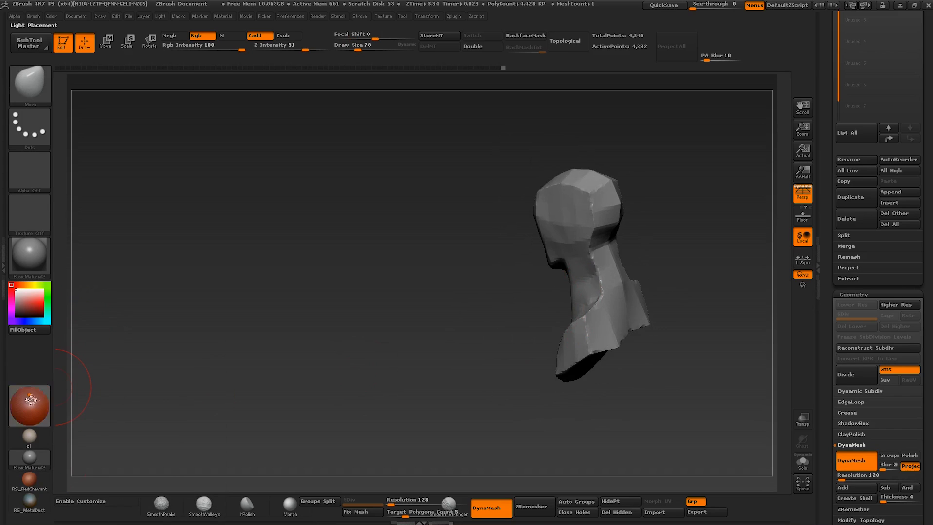
pyautogui.moveTo(30, 399)
pyautogui.mouseDown()
pyautogui.moveTo(30, 414)
pyautogui.moveTo(20, 395)
pyautogui.mouseUp()
pyautogui.moveTo(123, 369); pyautogui.dragTo(574, 267)
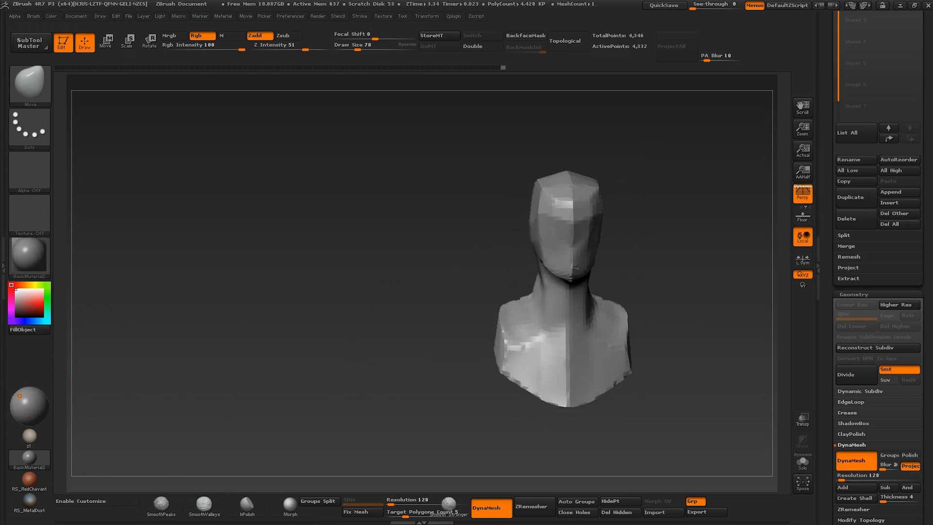
# Shift the light on the light placement sphere and switch the bust to the z1 material
pyautogui.keyDown('ctrl'); pyautogui.moveTo(559, 266); pyautogui.dragTo(486, 282, button='right'); pyautogui.keyUp('ctrl')
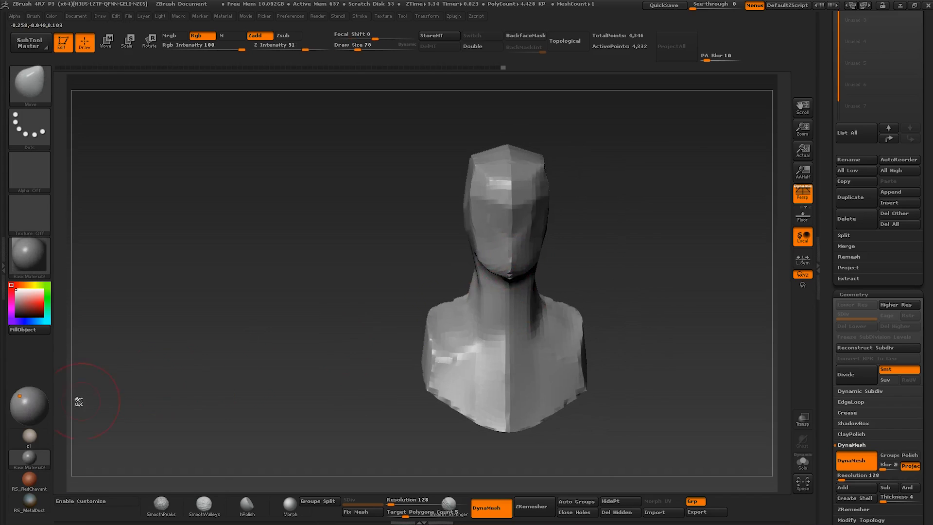
pyautogui.moveTo(27, 406)
pyautogui.mouseDown()
pyautogui.moveTo(29, 419)
pyautogui.moveTo(17, 401)
pyautogui.mouseUp()
pyautogui.click(34, 445)
# Reduce the Move brush's draw size to 50 and center the light on the light placement sphere
pyautogui.moveTo(574, 287)
pyautogui.mouseDown(button='right')
pyautogui.moveTo(523, 268)
pyautogui.moveTo(490, 305)
pyautogui.moveTo(455, 309)
pyautogui.mouseUp(button='right')
pyautogui.press('s')
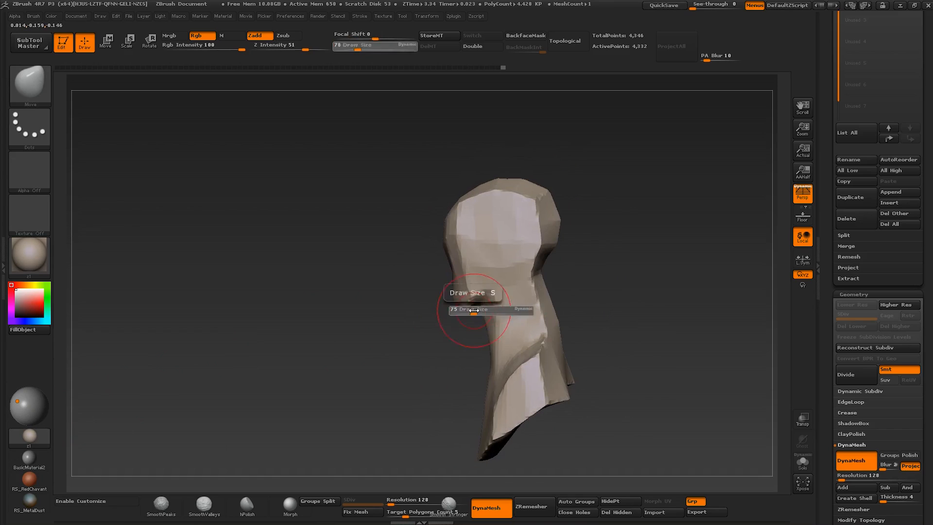
pyautogui.moveTo(474, 309); pyautogui.dragTo(465, 299)
pyautogui.moveTo(455, 279); pyautogui.dragTo(389, 329, button='right')
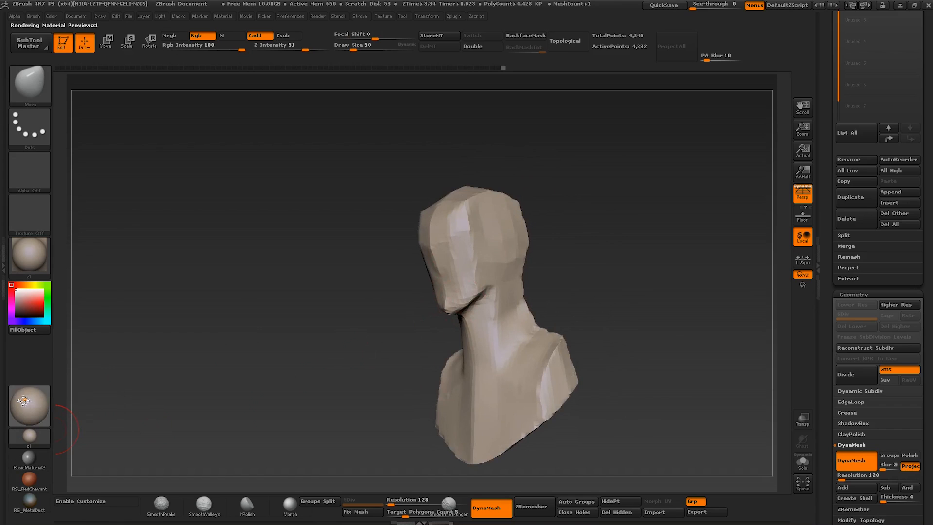
pyautogui.click(29, 402)
# Adjust the neck below the jaw with the Move brush and check the shape from behind
pyautogui.moveTo(462, 323); pyautogui.dragTo(514, 325, button='right')
pyautogui.moveTo(510, 332); pyautogui.dragTo(488, 311)
pyautogui.moveTo(489, 311)
pyautogui.mouseDown(button='right')
pyautogui.moveTo(450, 331)
pyautogui.moveTo(421, 330)
pyautogui.moveTo(504, 328)
pyautogui.mouseUp(button='right')
pyautogui.moveTo(504, 327)
pyautogui.keyDown('shift'); pyautogui.mouseDown()
pyautogui.moveTo(475, 302)
pyautogui.moveTo(462, 312)
pyautogui.mouseUp(); pyautogui.keyUp('shift')
pyautogui.moveTo(435, 327); pyautogui.dragTo(410, 355, button='right')
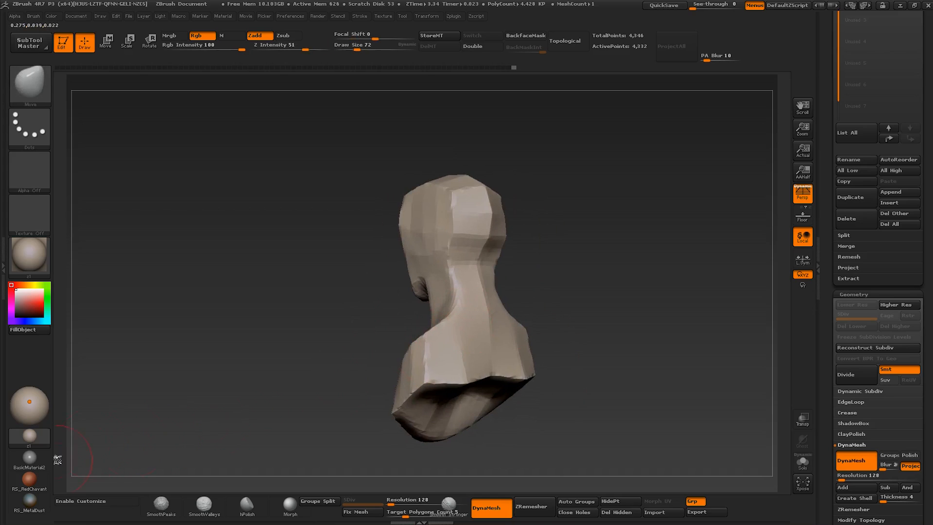
# Try the RS_MetaDust material on the bust and view it from the front
pyautogui.click(27, 506)
pyautogui.moveTo(361, 327); pyautogui.dragTo(502, 318, button='right')
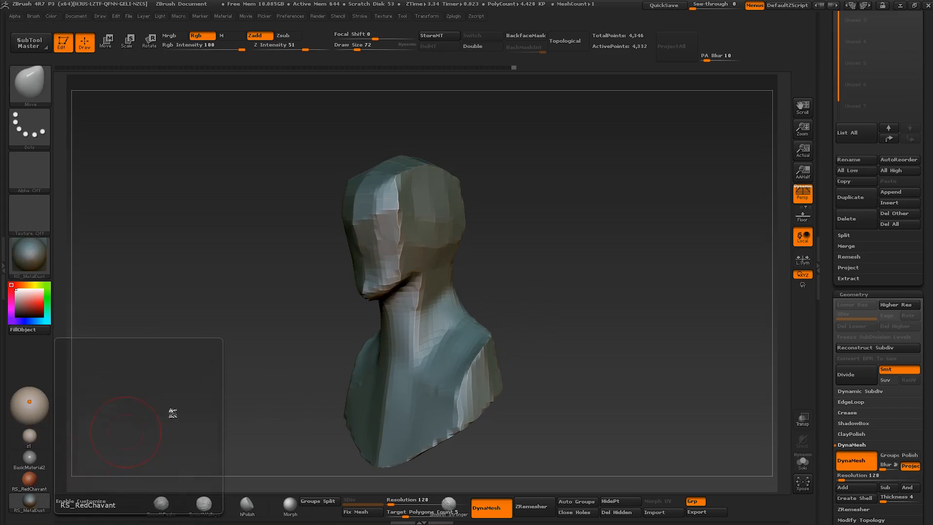
pyautogui.moveTo(479, 312)
pyautogui.keyDown('shift'); pyautogui.mouseDown(button='right')
pyautogui.moveTo(518, 311)
pyautogui.moveTo(506, 325)
pyautogui.mouseUp(button='right'); pyautogui.keyUp('shift')
# Rework the neck and jaw with the Move brush, taking the draw size from 101 down to 65
pyautogui.press('s')
pyautogui.moveTo(434, 379); pyautogui.dragTo(438, 379)
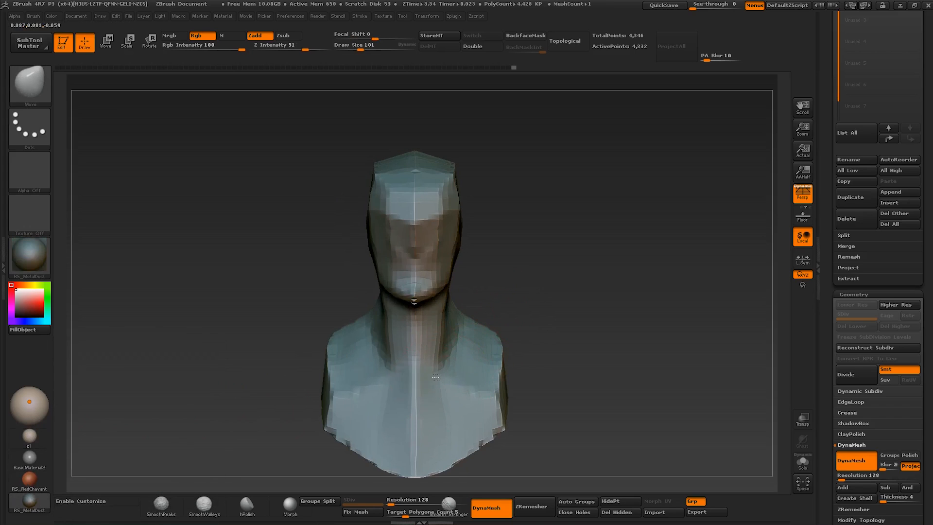
pyautogui.moveTo(467, 362)
pyautogui.mouseDown(button='right')
pyautogui.moveTo(428, 323)
pyautogui.moveTo(450, 311)
pyautogui.moveTo(460, 323)
pyautogui.moveTo(459, 357)
pyautogui.mouseUp(button='right')
pyautogui.press('[')
pyautogui.moveTo(459, 357)
pyautogui.mouseDown(button='right')
pyautogui.moveTo(402, 352)
pyautogui.moveTo(455, 322)
pyautogui.moveTo(424, 333)
pyautogui.moveTo(453, 314)
pyautogui.moveTo(453, 281)
pyautogui.moveTo(439, 308)
pyautogui.moveTo(464, 259)
pyautogui.mouseUp(button='right')
pyautogui.press(']')
pyautogui.press('[')
pyautogui.moveTo(464, 311); pyautogui.dragTo(416, 291, button='right')
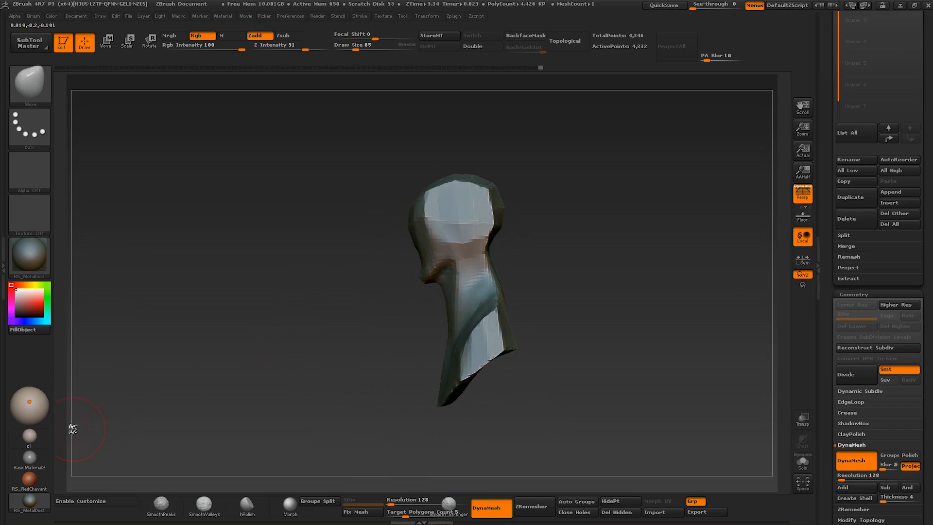
# Preview BasicMaterial2, return the bust to the z1 material, and raise the Move brush's draw size to 165
pyautogui.click(28, 457)
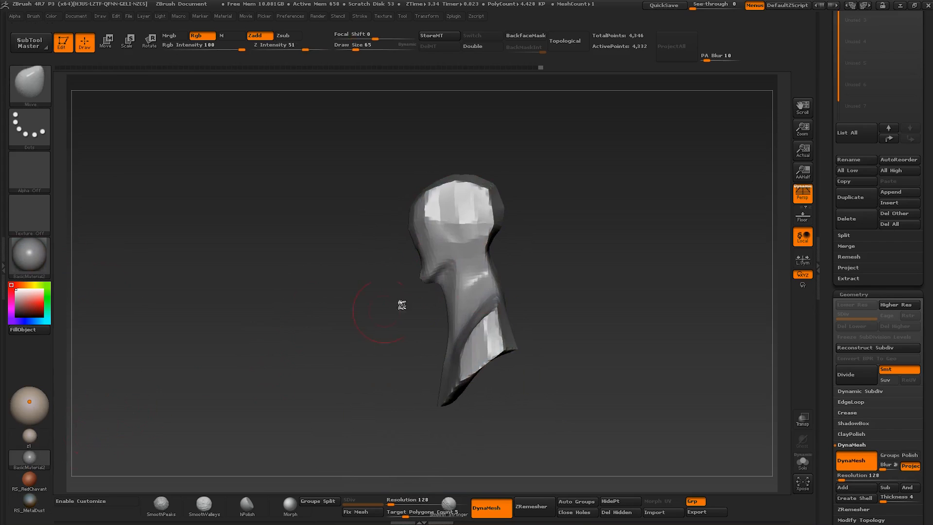
pyautogui.click(30, 439)
pyautogui.moveTo(439, 294)
pyautogui.mouseDown(button='right')
pyautogui.moveTo(527, 266)
pyautogui.moveTo(471, 269)
pyautogui.mouseUp(button='right')
pyautogui.press('s')
pyautogui.moveTo(472, 269); pyautogui.dragTo(479, 257)
pyautogui.press('s')
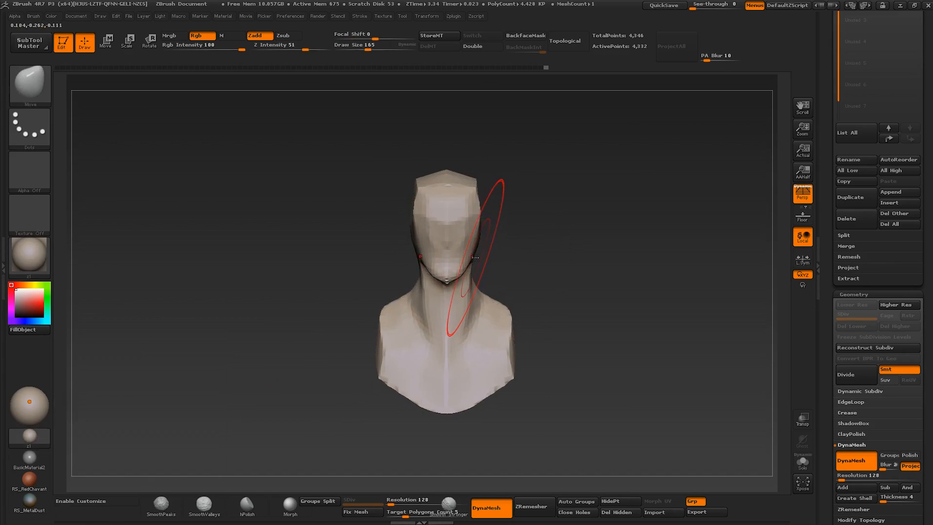
# Reduce the draw size to 62, try smoothing the face, and undo the smoothing
pyautogui.moveTo(549, 268)
pyautogui.mouseDown(button='right')
pyautogui.moveTo(496, 282)
pyautogui.moveTo(515, 259)
pyautogui.mouseUp(button='right')
pyautogui.press('s')
pyautogui.moveTo(516, 258); pyautogui.dragTo(508, 259)
pyautogui.moveTo(535, 286)
pyautogui.mouseDown(button='right')
pyautogui.moveTo(499, 267)
pyautogui.moveTo(511, 313)
pyautogui.moveTo(487, 267)
pyautogui.moveTo(459, 285)
pyautogui.mouseUp(button='right')
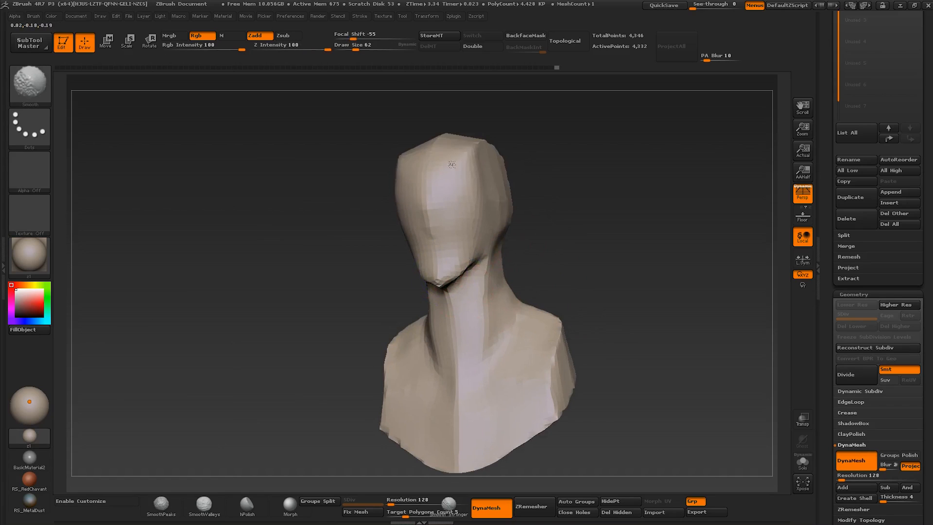
pyautogui.hotkey('ctrl', 'z')
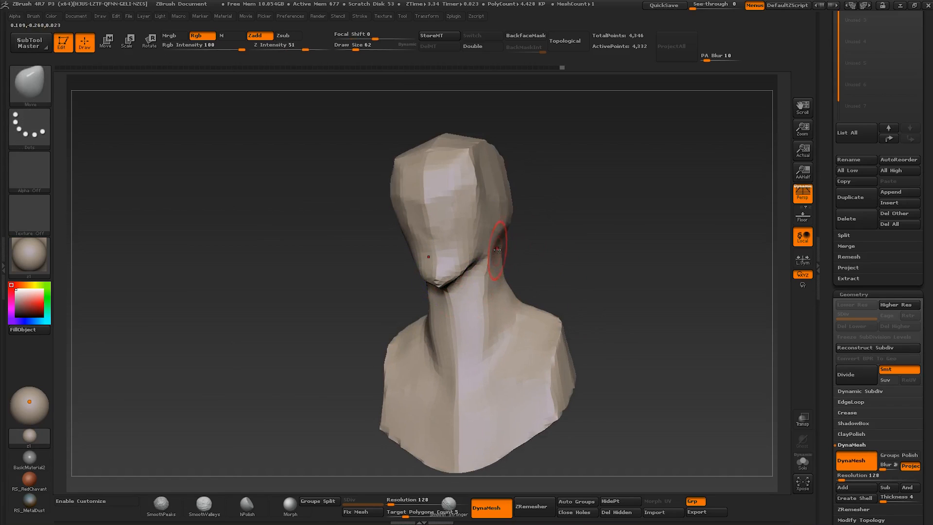
# Adjust the forehead and face profile from the side with the Move brush at draw size 113
pyautogui.moveTo(499, 238)
pyautogui.mouseDown(button='right')
pyautogui.moveTo(480, 240)
pyautogui.moveTo(470, 214)
pyautogui.moveTo(468, 278)
pyautogui.moveTo(474, 261)
pyautogui.moveTo(467, 265)
pyautogui.mouseUp(button='right')
pyautogui.press(']')
pyautogui.press(']')
pyautogui.press(']')
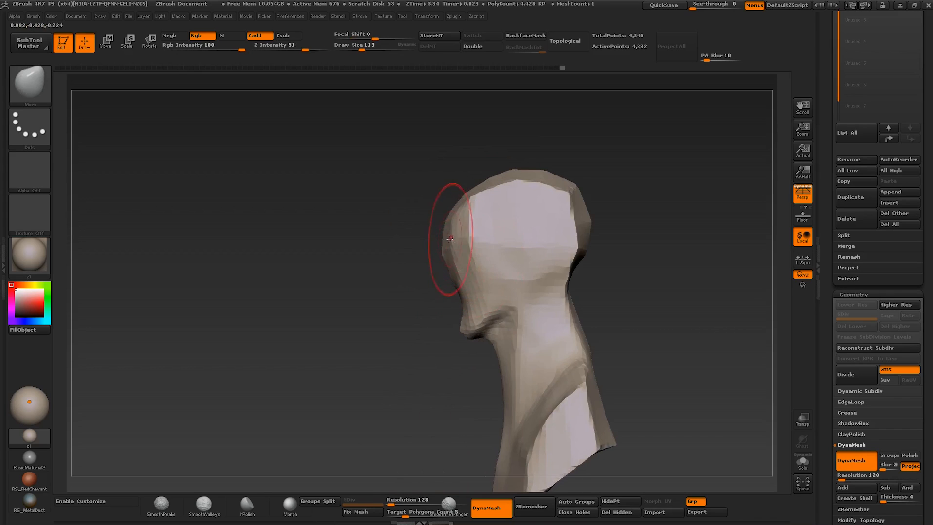
pyautogui.press('s')
pyautogui.moveTo(468, 296)
pyautogui.mouseDown()
pyautogui.moveTo(457, 295)
pyautogui.moveTo(475, 295)
pyautogui.mouseUp()
pyautogui.press('[')
pyautogui.press('[')
pyautogui.press('[')
# Resize the Move brush to fit the jaw and reshape the chin and throat in profile
pyautogui.moveTo(501, 332)
pyautogui.mouseDown(button='right')
pyautogui.moveTo(670, 336)
pyautogui.moveTo(468, 345)
pyautogui.mouseUp(button='right')
pyautogui.press(']')
pyautogui.press(']')
pyautogui.press(']')
pyautogui.press(']')
pyautogui.press(']')
pyautogui.press(']')
pyautogui.press(']')
pyautogui.press('s')
pyautogui.click(457, 346)
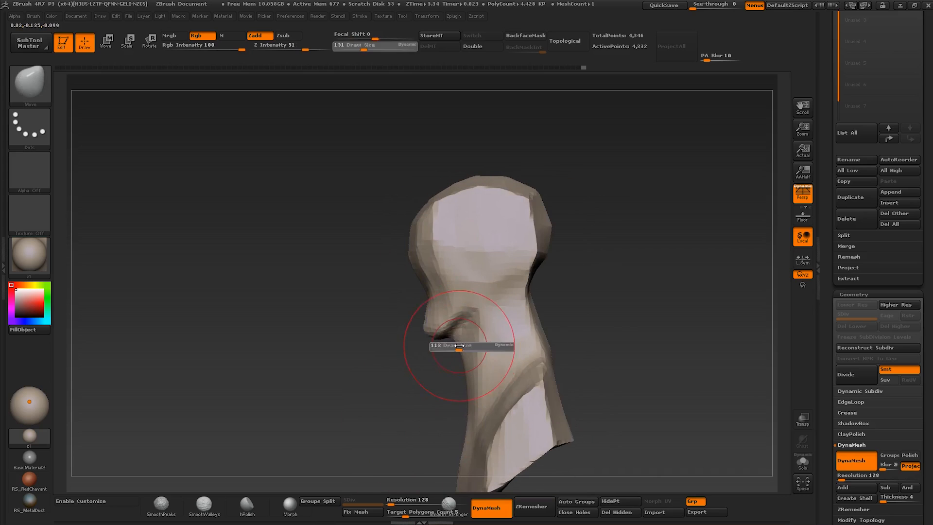
pyautogui.moveTo(460, 344); pyautogui.dragTo(449, 354)
# Refine the back of the jawline beneath the cheek with the Move brush at draw size 75
pyautogui.moveTo(463, 335); pyautogui.dragTo(477, 320, button='right')
pyautogui.press('[')
pyautogui.press('[')
pyautogui.press('[')
pyautogui.press('[')
pyautogui.moveTo(476, 320); pyautogui.dragTo(478, 317)
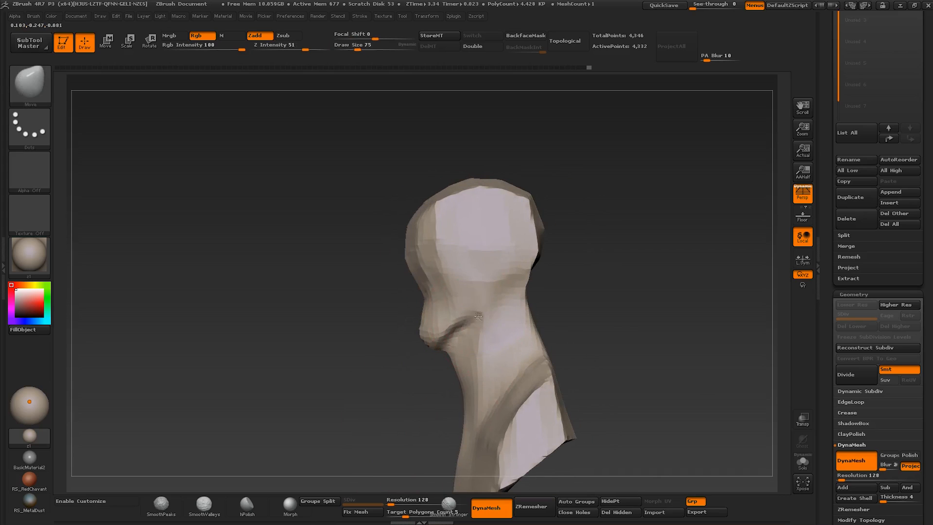
pyautogui.moveTo(459, 319); pyautogui.dragTo(478, 317, button='right')
# Adjust the sides of the neck from the front with the Move brush at draw size 109
pyautogui.moveTo(478, 317)
pyautogui.keyDown('ctrl'); pyautogui.mouseDown(button='right')
pyautogui.moveTo(450, 286)
pyautogui.moveTo(474, 297)
pyautogui.moveTo(467, 316)
pyautogui.moveTo(475, 340)
pyautogui.mouseUp(button='right'); pyautogui.keyUp('ctrl')
pyautogui.press('s')
pyautogui.click(470, 289)
pyautogui.press(']')
pyautogui.press(']')
pyautogui.keyDown('shift'); pyautogui.moveTo(475, 341); pyautogui.dragTo(471, 346); pyautogui.keyUp('shift')
pyautogui.keyDown('shift'); pyautogui.moveTo(470, 346); pyautogui.dragTo(479, 359, button='right'); pyautogui.keyUp('shift')
pyautogui.moveTo(477, 367); pyautogui.dragTo(461, 371)
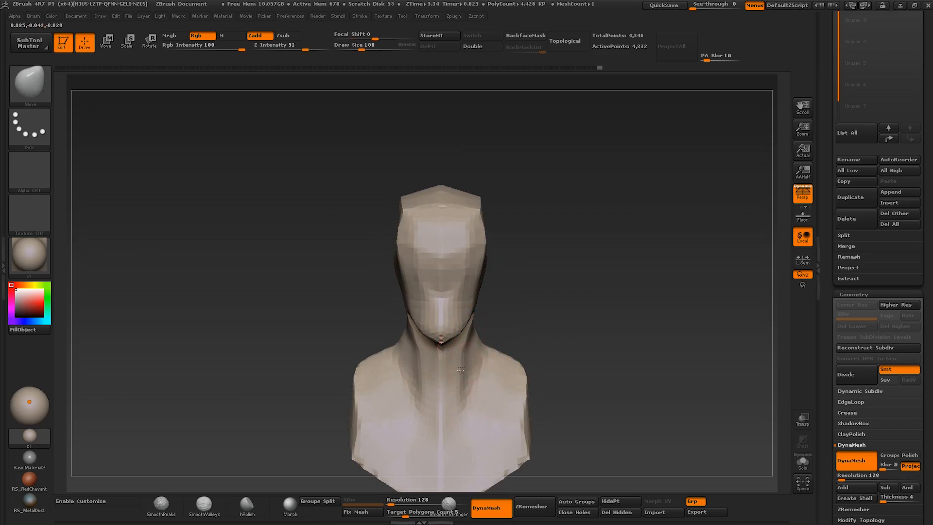
# Push the front of the throat inward in profile with the Move brush at draw size 131
pyautogui.moveTo(461, 371)
pyautogui.mouseDown(button='right')
pyautogui.moveTo(433, 355)
pyautogui.moveTo(440, 350)
pyautogui.mouseUp(button='right')
pyautogui.press(']')
pyautogui.press(']')
pyautogui.moveTo(453, 344); pyautogui.dragTo(453, 353)
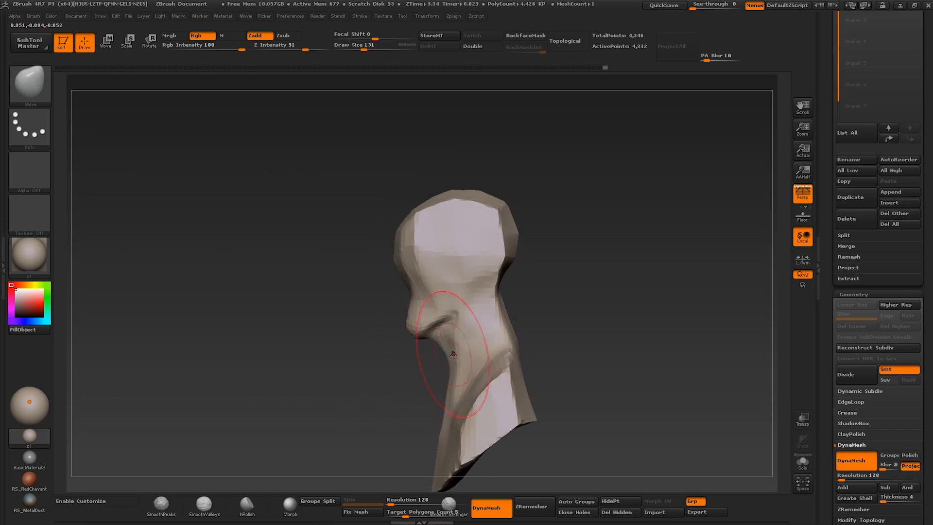
# Pull the chin forward and down in profile with a smaller Move brush
pyautogui.press('[')
pyautogui.press('[')
pyautogui.press('[')
pyautogui.press('[')
pyautogui.moveTo(412, 330); pyautogui.dragTo(403, 332)
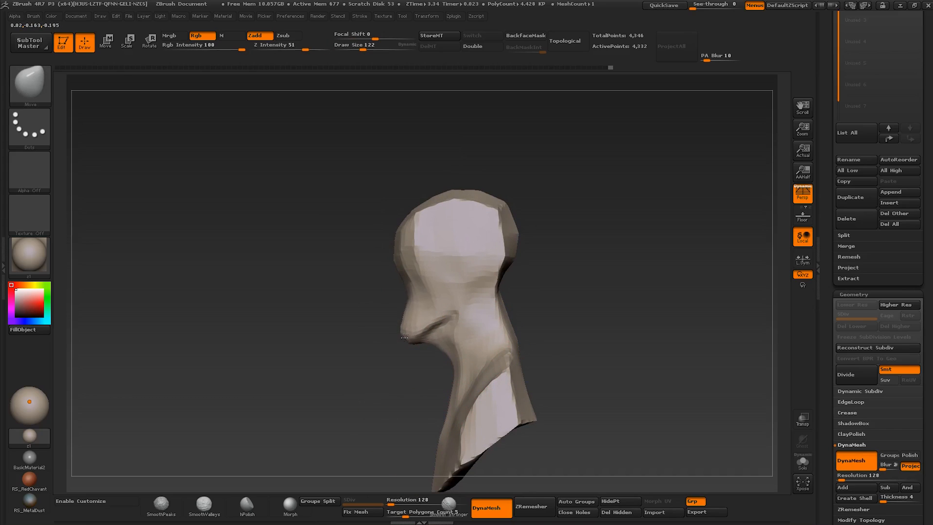
# Push in the eye sockets and form the brow ridge, nose and cheekbones, reducing the draw size to 50
pyautogui.press('s')
pyautogui.click(410, 329)
pyautogui.moveTo(392, 298); pyautogui.dragTo(430, 263, button='right')
pyautogui.moveTo(431, 263)
pyautogui.mouseDown(button='right')
pyautogui.moveTo(469, 273)
pyautogui.moveTo(430, 293)
pyautogui.moveTo(400, 295)
pyautogui.moveTo(416, 296)
pyautogui.moveTo(403, 295)
pyautogui.moveTo(458, 284)
pyautogui.moveTo(383, 273)
pyautogui.mouseUp(button='right')
pyautogui.press('s')
pyautogui.click(428, 293)
pyautogui.press('[')
pyautogui.press('s')
pyautogui.click(415, 295)
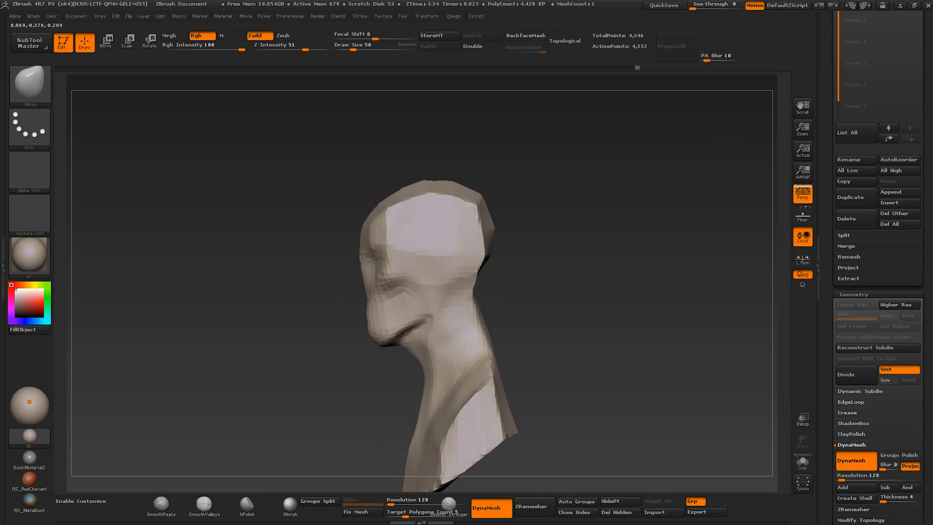
pyautogui.moveTo(375, 262); pyautogui.dragTo(377, 261)
pyautogui.moveTo(377, 261)
pyautogui.mouseDown(button='right')
pyautogui.moveTo(416, 244)
pyautogui.moveTo(432, 250)
pyautogui.moveTo(371, 277)
pyautogui.moveTo(390, 286)
pyautogui.moveTo(430, 278)
pyautogui.moveTo(398, 293)
pyautogui.mouseUp(button='right')
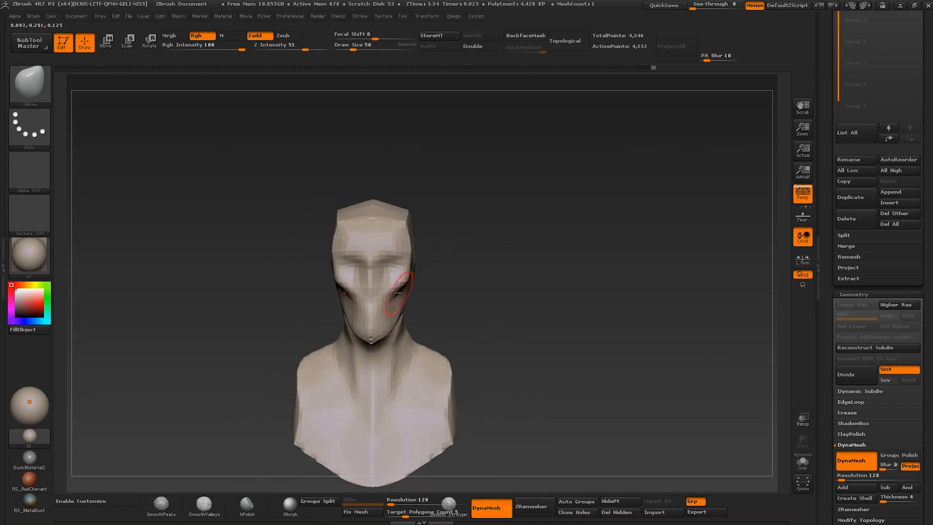
# Shape the cheekbones and sides of the jaw with the Move brush, varying the draw size from 45 to 82
pyautogui.press('s')
pyautogui.moveTo(396, 296); pyautogui.dragTo(399, 296)
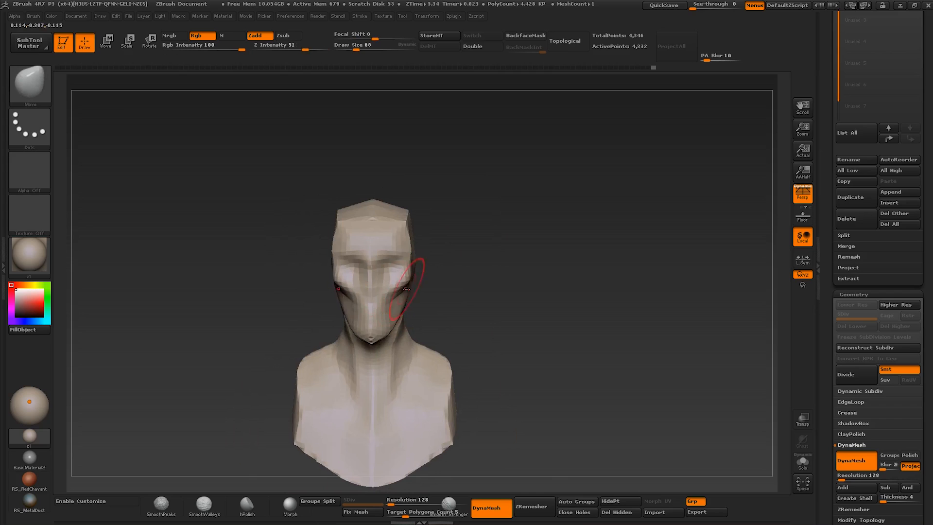
pyautogui.moveTo(407, 289)
pyautogui.mouseDown(button='right')
pyautogui.moveTo(389, 306)
pyautogui.moveTo(422, 318)
pyautogui.mouseUp(button='right')
pyautogui.moveTo(414, 320); pyautogui.dragTo(411, 316)
pyautogui.moveTo(411, 316); pyautogui.dragTo(417, 309, button='right')
pyautogui.press('s')
pyautogui.moveTo(408, 300); pyautogui.dragTo(412, 300)
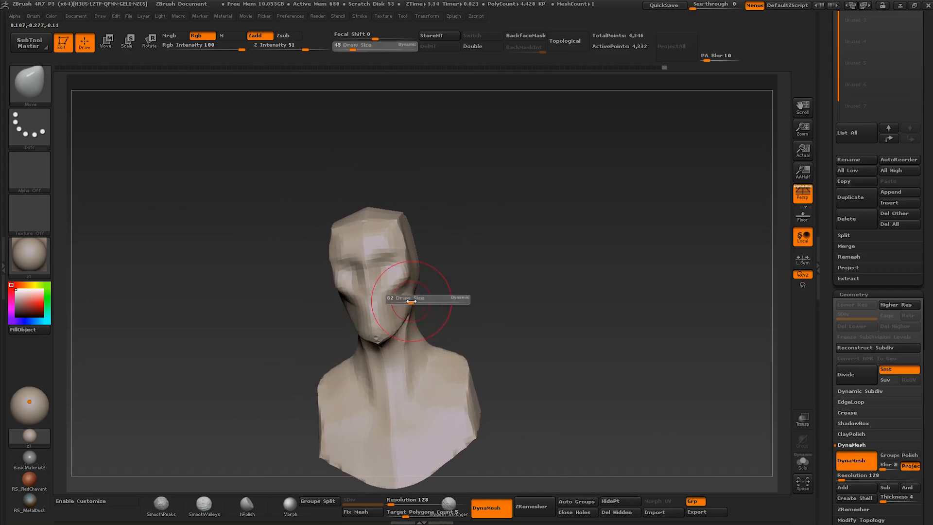
# Mask an ear patch on the side of the head, undo the extra mask on the temple, and invert the mask
pyautogui.moveTo(395, 320)
pyautogui.mouseDown(button='right')
pyautogui.moveTo(365, 333)
pyautogui.moveTo(437, 290)
pyautogui.moveTo(423, 267)
pyautogui.mouseUp(button='right')
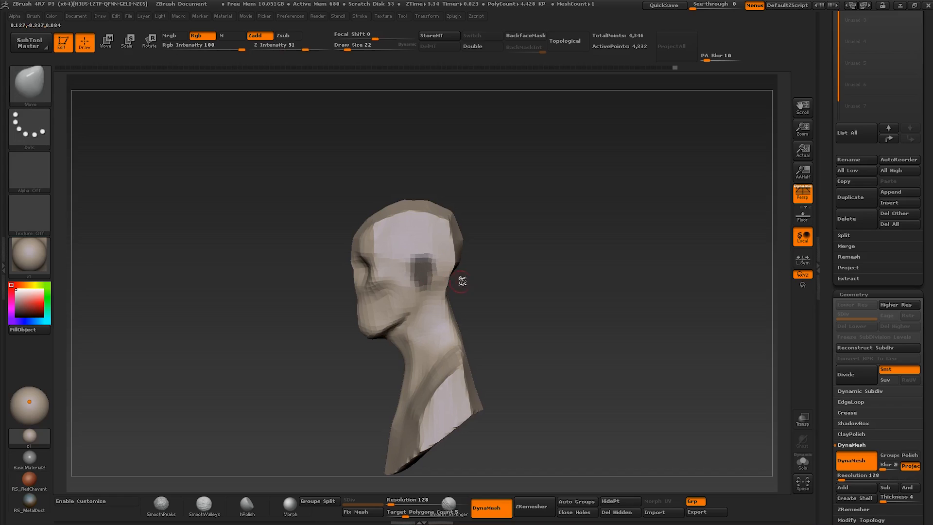
pyautogui.keyDown('ctrl'); pyautogui.moveTo(405, 237); pyautogui.dragTo(392, 228); pyautogui.keyUp('ctrl')
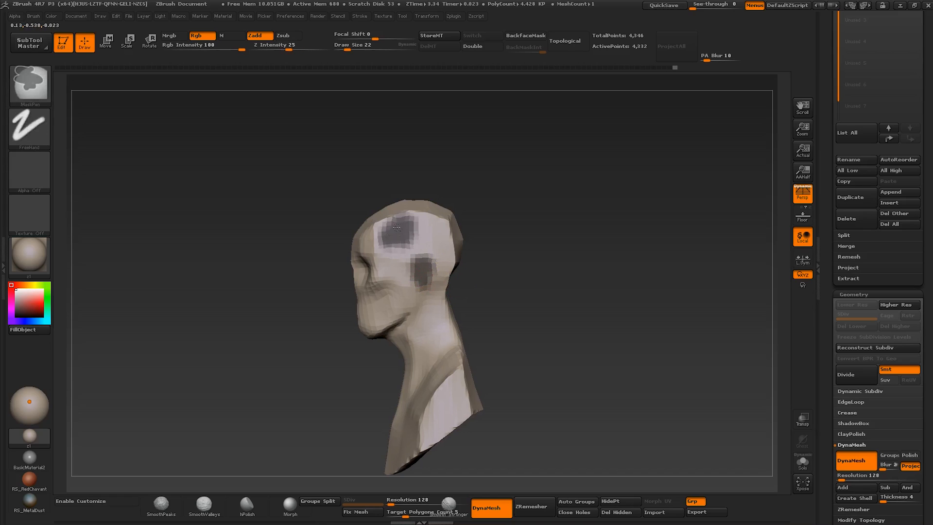
pyautogui.hotkey('ctrl', 'z')
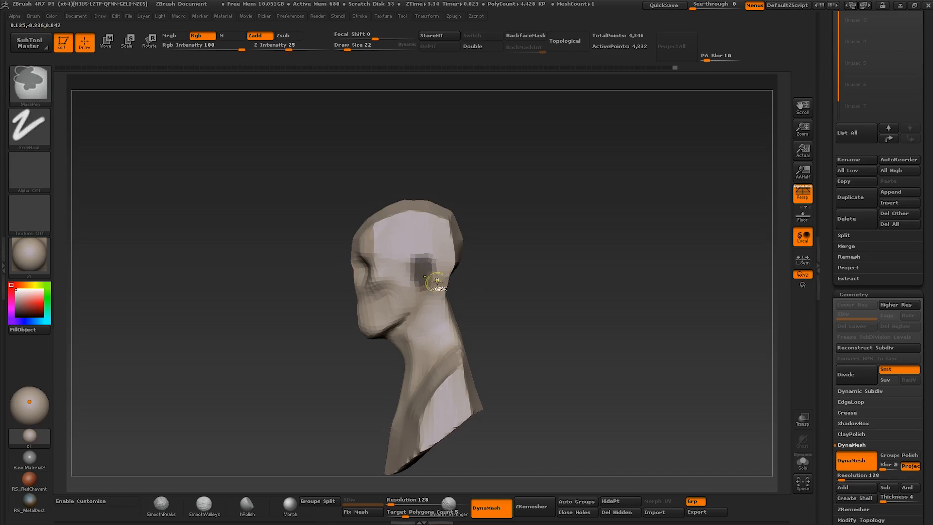
pyautogui.keyDown('ctrl'); pyautogui.click(514, 276); pyautogui.keyUp('ctrl')
# Pull the unmasked ear patch outward from the side of the head with the Move brush
pyautogui.moveTo(457, 282)
pyautogui.mouseDown()
pyautogui.moveTo(469, 277)
pyautogui.moveTo(434, 274)
pyautogui.mouseUp()
pyautogui.press('s')
pyautogui.moveTo(434, 274)
pyautogui.mouseDown(button='right')
pyautogui.moveTo(416, 246)
pyautogui.moveTo(430, 273)
pyautogui.mouseUp(button='right')
pyautogui.press('s')
pyautogui.moveTo(432, 274); pyautogui.dragTo(427, 272)
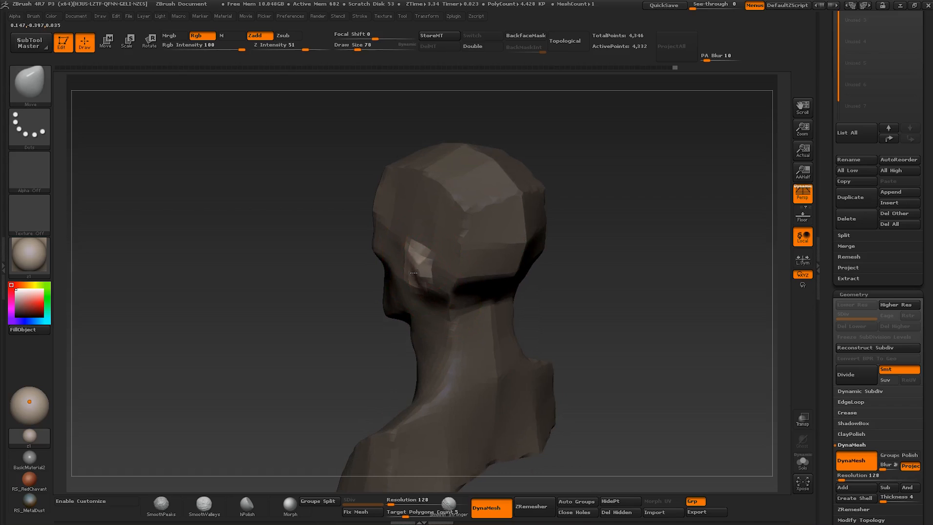
# Refine the ears' outward shape with the Move brush and clear the mask
pyautogui.moveTo(417, 283)
pyautogui.mouseDown(button='right')
pyautogui.moveTo(408, 268)
pyautogui.moveTo(460, 242)
pyautogui.moveTo(452, 263)
pyautogui.mouseUp(button='right')
pyautogui.press('[')
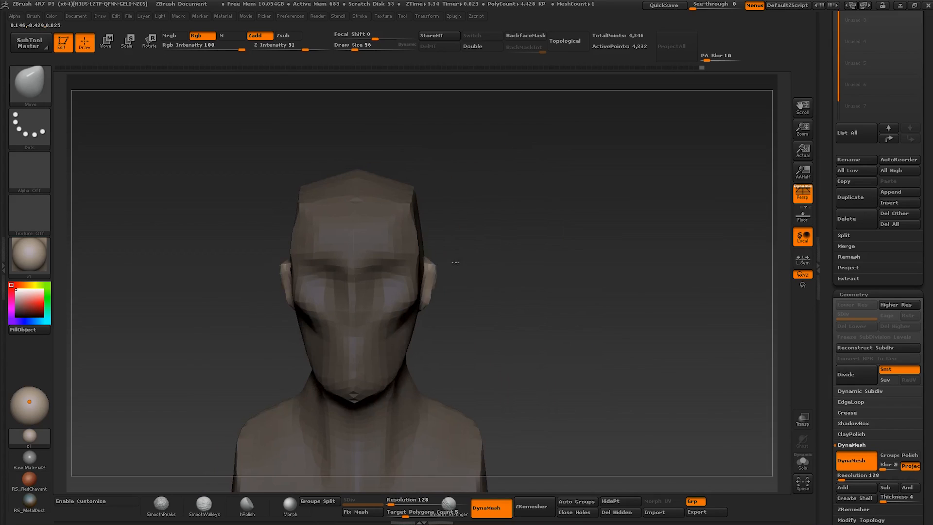
pyautogui.press('s')
pyautogui.moveTo(451, 273); pyautogui.dragTo(435, 273)
pyautogui.moveTo(478, 253)
pyautogui.mouseDown(button='right')
pyautogui.moveTo(427, 271)
pyautogui.moveTo(436, 300)
pyautogui.moveTo(451, 291)
pyautogui.mouseUp(button='right')
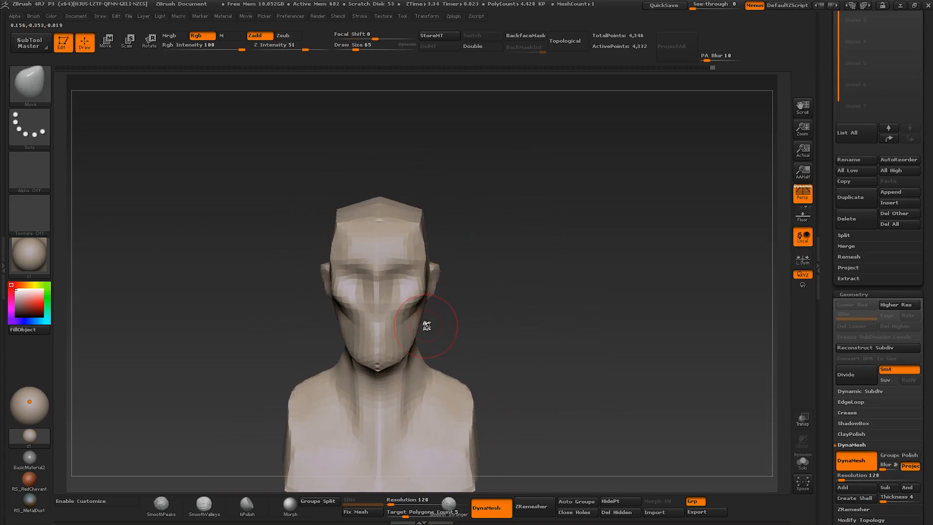
# Adjust the ears from front and three-quarter views with the Move brush, raising its draw size to 165
pyautogui.keyDown('ctrl'); pyautogui.moveTo(430, 309); pyautogui.dragTo(438, 292, button='right'); pyautogui.keyUp('ctrl')
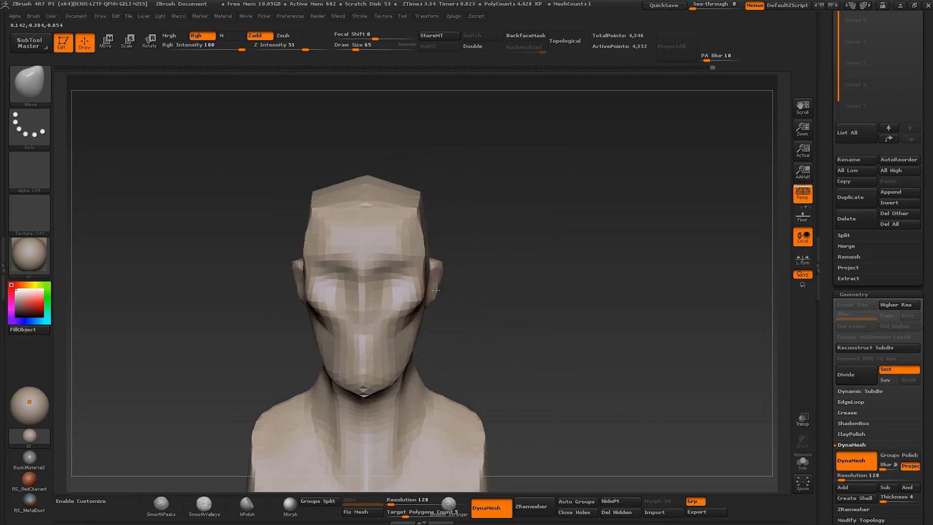
pyautogui.press('s')
pyautogui.moveTo(439, 289); pyautogui.dragTo(433, 287)
pyautogui.moveTo(474, 284)
pyautogui.mouseDown(button='right')
pyautogui.moveTo(419, 283)
pyautogui.moveTo(467, 270)
pyautogui.moveTo(438, 285)
pyautogui.mouseUp(button='right')
pyautogui.press('s')
pyautogui.moveTo(437, 284); pyautogui.dragTo(452, 285)
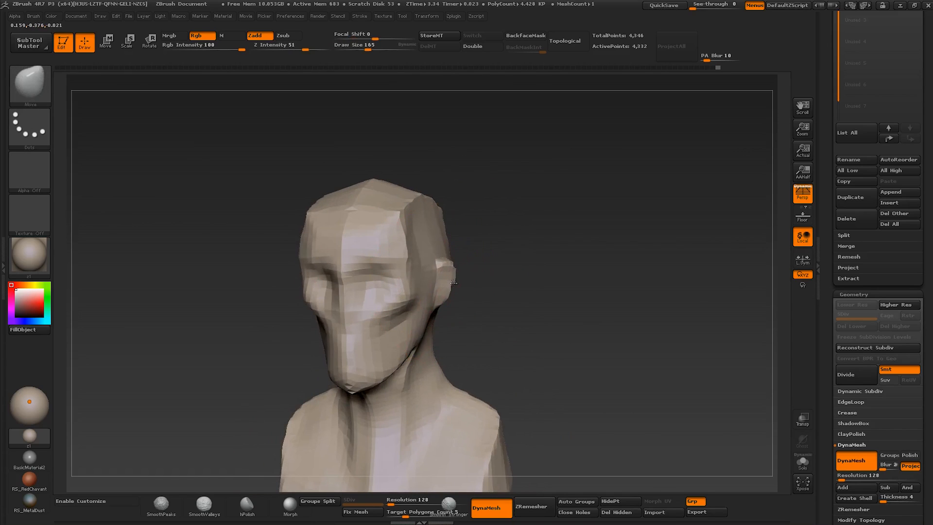
# Reshape the side and back of the skull in profile with the Move brush at draw sizes between 82 and 118
pyautogui.moveTo(445, 289); pyautogui.dragTo(407, 283, button='right')
pyautogui.press('s')
pyautogui.moveTo(427, 244); pyautogui.dragTo(420, 244)
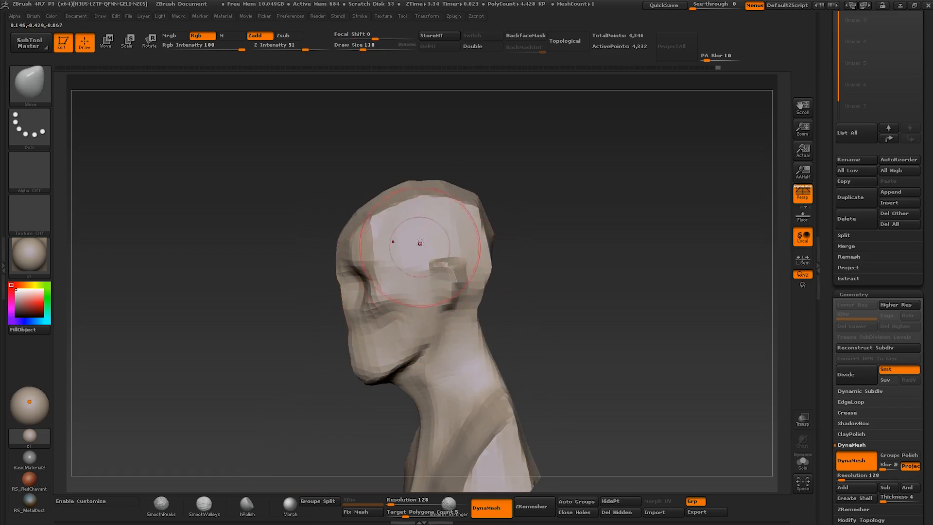
pyautogui.press('s')
pyautogui.moveTo(402, 213); pyautogui.dragTo(396, 213)
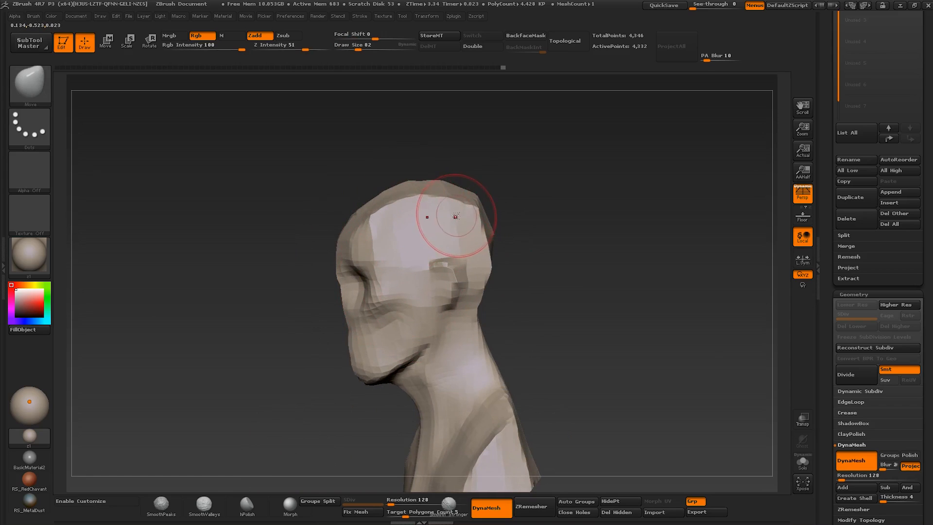
pyautogui.moveTo(455, 217)
pyautogui.mouseDown(button='right')
pyautogui.moveTo(474, 238)
pyautogui.moveTo(438, 216)
pyautogui.mouseUp(button='right')
pyautogui.press('s')
pyautogui.moveTo(438, 215); pyautogui.dragTo(445, 215)
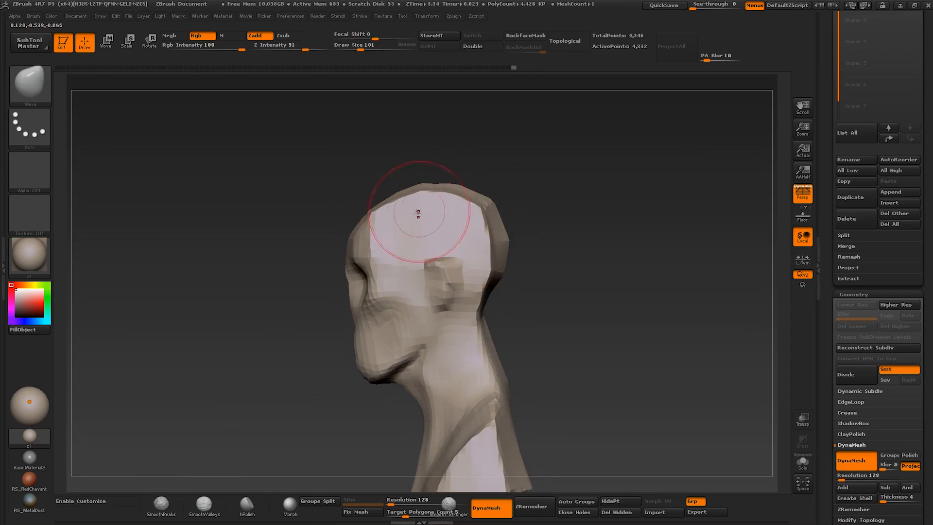
# Soften the temples and round the upper corners of the head with the Move brush at draw size 89
pyautogui.moveTo(418, 213)
pyautogui.mouseDown(button='right')
pyautogui.moveTo(443, 215)
pyautogui.moveTo(396, 227)
pyautogui.mouseUp(button='right')
pyautogui.keyDown('shift'); pyautogui.moveTo(377, 218); pyautogui.dragTo(379, 206); pyautogui.keyUp('shift')
pyautogui.moveTo(424, 210); pyautogui.dragTo(389, 201, button='right')
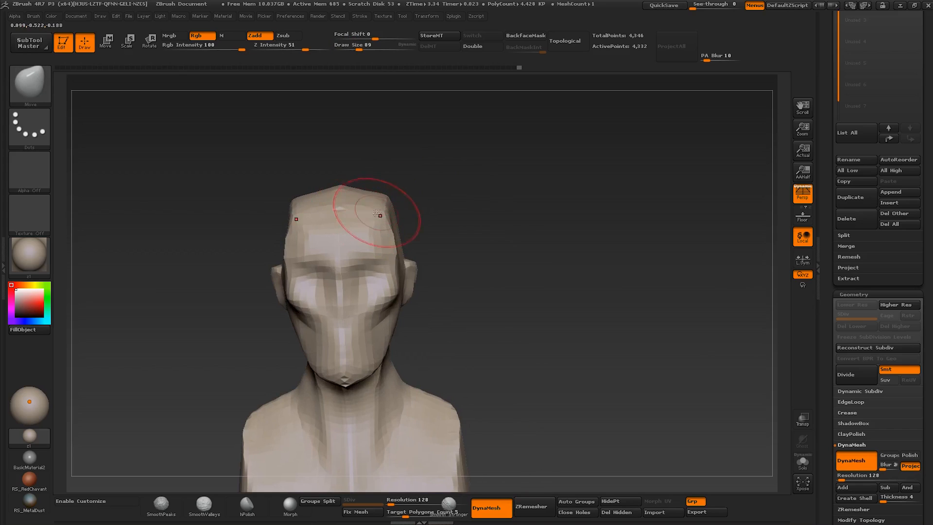
pyautogui.moveTo(405, 266); pyautogui.dragTo(407, 250, button='right')
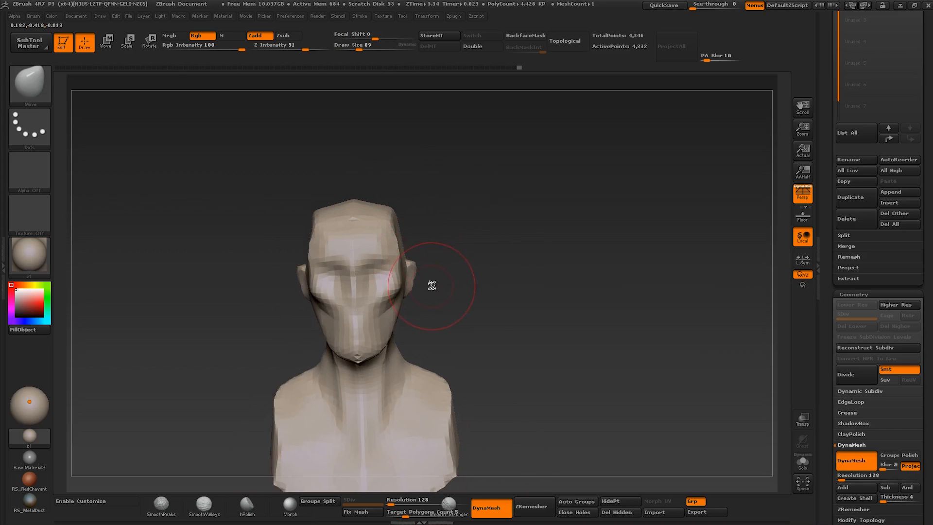
# Deepen the eye sockets and define the brow ridge with the Move brush at draw sizes between 50 and 78
pyautogui.moveTo(432, 285)
pyautogui.mouseDown(button='right')
pyautogui.moveTo(377, 250)
pyautogui.moveTo(411, 250)
pyautogui.moveTo(405, 256)
pyautogui.mouseUp(button='right')
pyautogui.press(']')
pyautogui.press(']')
pyautogui.press(']')
pyautogui.press('[')
pyautogui.press('[')
pyautogui.press('[')
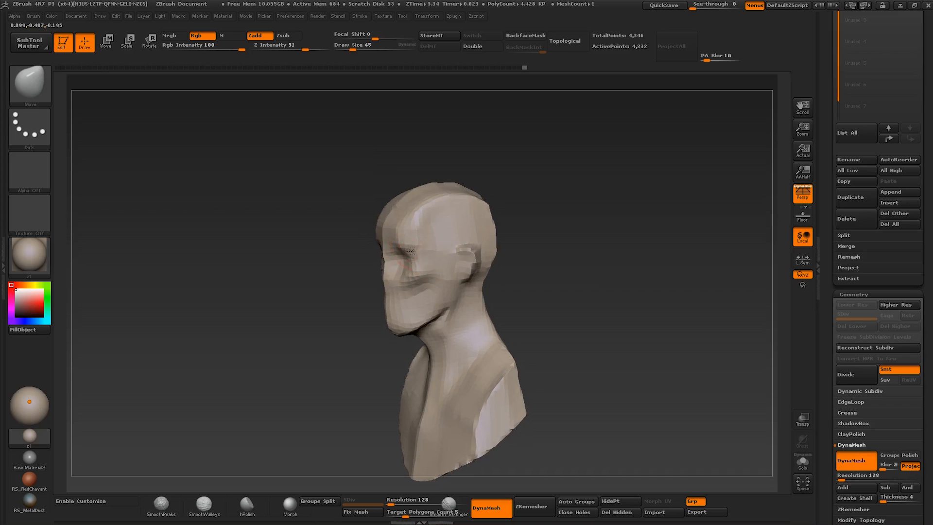
pyautogui.press(']')
pyautogui.press(']')
pyautogui.moveTo(416, 254); pyautogui.dragTo(416, 256)
pyautogui.moveTo(419, 258); pyautogui.dragTo(395, 250, button='right')
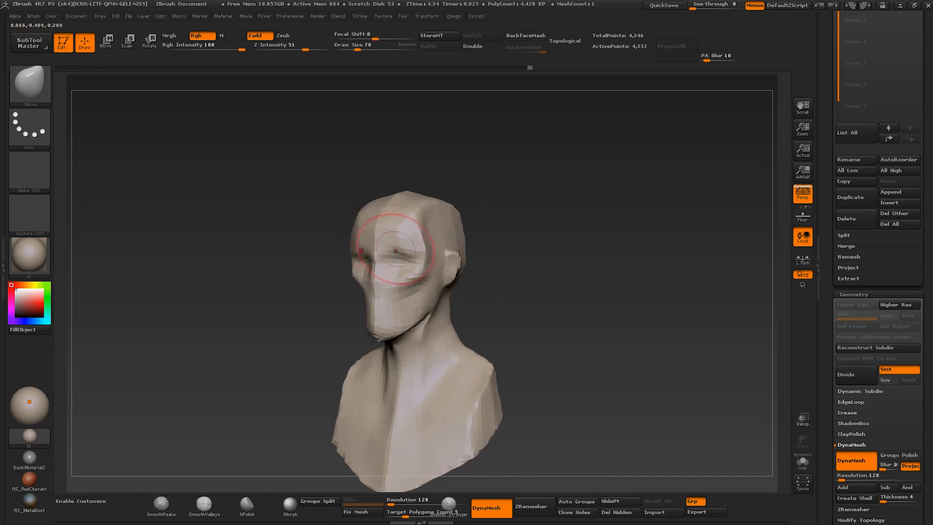
pyautogui.press('[')
pyautogui.press('[')
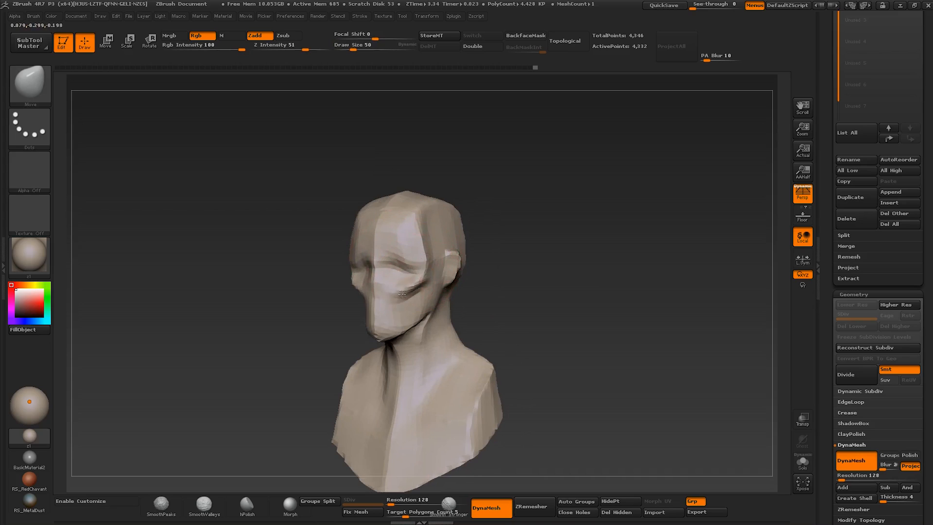
pyautogui.press('[')
# Reshape the mouth and lower jaw in profile with the Move brush, raising its draw size from 39 to 72
pyautogui.moveTo(409, 263); pyautogui.dragTo(365, 258, button='right')
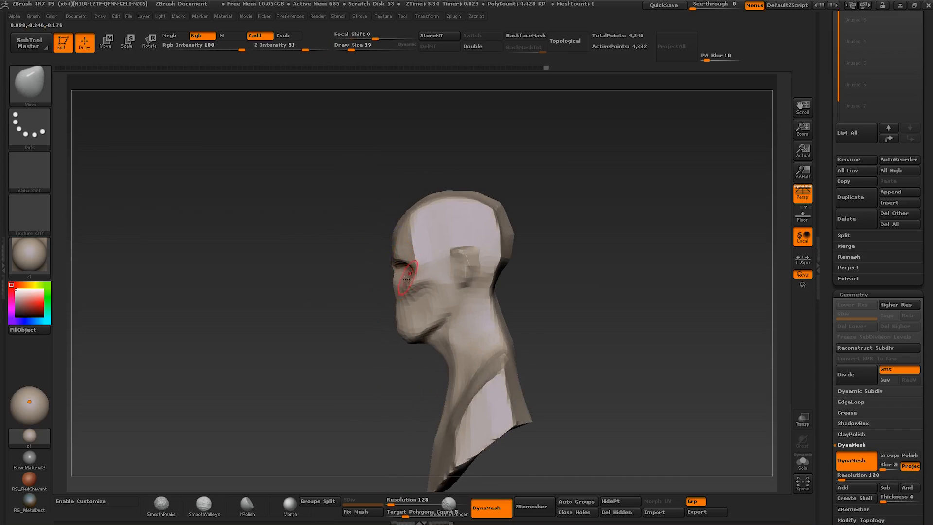
pyautogui.moveTo(407, 280)
pyautogui.mouseDown(button='right')
pyautogui.moveTo(414, 300)
pyautogui.moveTo(410, 277)
pyautogui.mouseUp(button='right')
pyautogui.press('s')
pyautogui.moveTo(396, 302); pyautogui.dragTo(402, 302)
pyautogui.moveTo(388, 316); pyautogui.dragTo(399, 316)
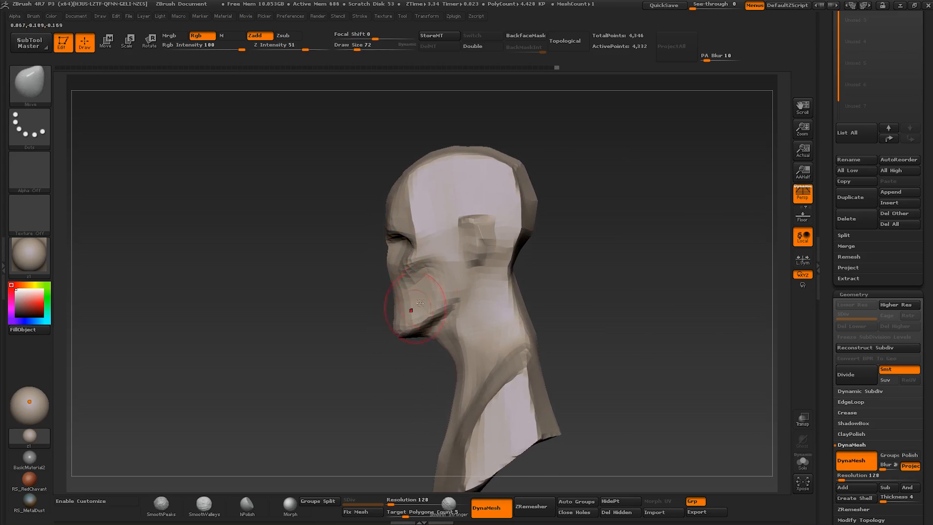
pyautogui.moveTo(420, 302)
pyautogui.mouseDown(button='right')
pyautogui.moveTo(462, 297)
pyautogui.moveTo(438, 288)
pyautogui.moveTo(455, 283)
pyautogui.moveTo(424, 292)
pyautogui.moveTo(448, 277)
pyautogui.moveTo(419, 278)
pyautogui.moveTo(422, 308)
pyautogui.moveTo(443, 281)
pyautogui.moveTo(429, 270)
pyautogui.mouseUp(button='right')
pyautogui.press('s')
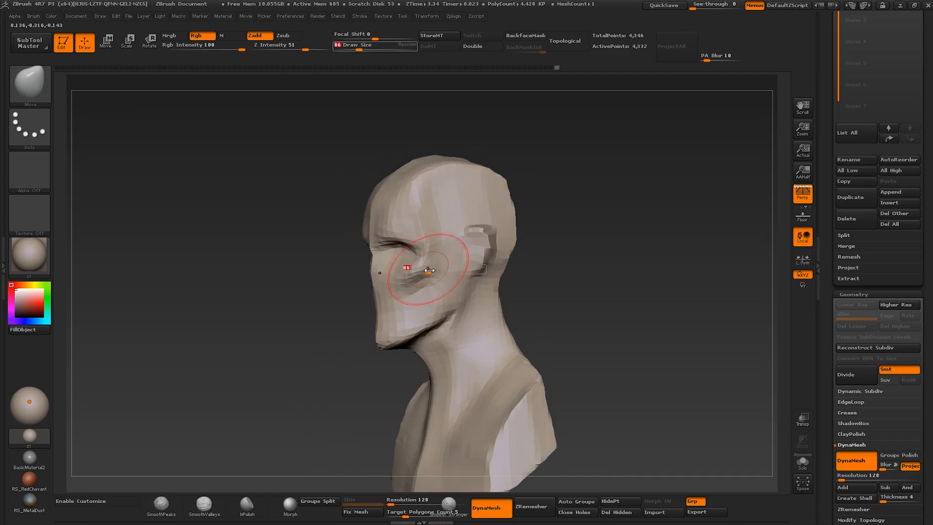
# Adjust the cheek and eye-socket area from three-quarter views with the Move brush at draw size 89
pyautogui.moveTo(430, 271); pyautogui.dragTo(424, 270)
pyautogui.moveTo(425, 270); pyautogui.dragTo(440, 265, button='right')
pyautogui.moveTo(432, 267); pyautogui.dragTo(443, 261)
pyautogui.moveTo(442, 262)
pyautogui.mouseDown(button='right')
pyautogui.moveTo(455, 239)
pyautogui.moveTo(397, 273)
pyautogui.moveTo(416, 240)
pyautogui.mouseUp(button='right')
pyautogui.press('s')
pyautogui.moveTo(416, 240); pyautogui.dragTo(421, 240)
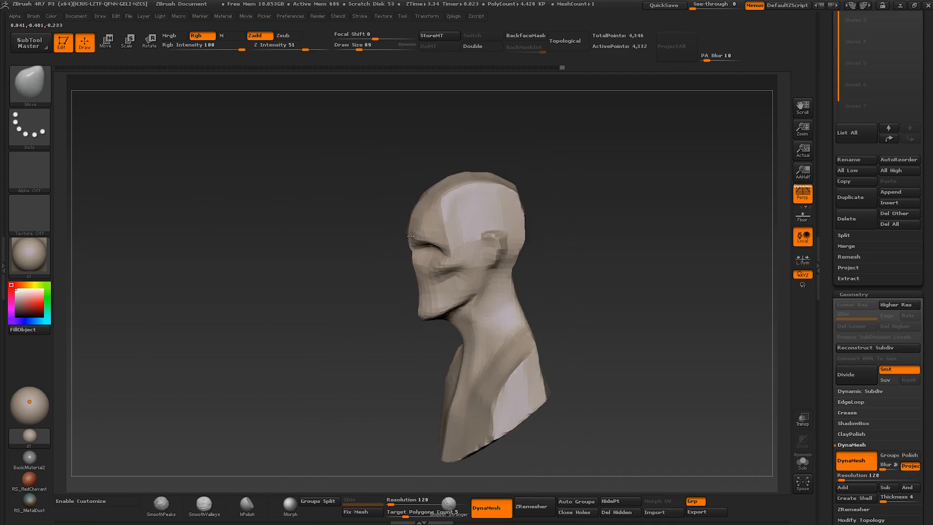
# Shape the forehead and brow contour from both sides with the Move brush at draw size 109
pyautogui.moveTo(424, 205); pyautogui.dragTo(425, 225, button='right')
pyautogui.press('s')
pyautogui.click(406, 226)
pyautogui.moveTo(387, 211); pyautogui.dragTo(398, 195)
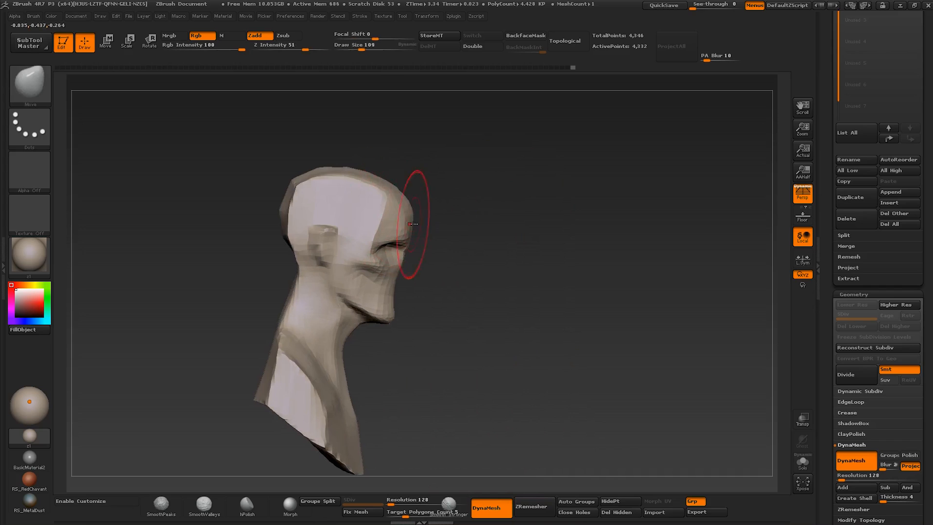
pyautogui.moveTo(409, 223)
pyautogui.mouseDown(button='right')
pyautogui.moveTo(411, 244)
pyautogui.moveTo(424, 237)
pyautogui.moveTo(418, 243)
pyautogui.moveTo(475, 194)
pyautogui.moveTo(502, 258)
pyautogui.moveTo(530, 257)
pyautogui.mouseUp(button='right')
pyautogui.press('s')
pyautogui.click(407, 240)
# Pull a basic nose out of the middle of the face with the Move brush, reducing its draw size to 47
pyautogui.moveTo(469, 263)
pyautogui.keyDown('shift'); pyautogui.mouseDown(button='right')
pyautogui.moveTo(501, 290)
pyautogui.moveTo(392, 296)
pyautogui.mouseUp(button='right'); pyautogui.keyUp('shift')
pyautogui.moveTo(391, 297); pyautogui.dragTo(437, 270, button='right')
pyautogui.moveTo(410, 258); pyautogui.dragTo(404, 275)
pyautogui.moveTo(404, 275); pyautogui.dragTo(419, 290, button='right')
pyautogui.moveTo(419, 290)
pyautogui.keyDown('ctrl'); pyautogui.mouseDown(button='right')
pyautogui.moveTo(447, 299)
pyautogui.moveTo(421, 305)
pyautogui.mouseUp(button='right'); pyautogui.keyUp('ctrl')
pyautogui.press('[')
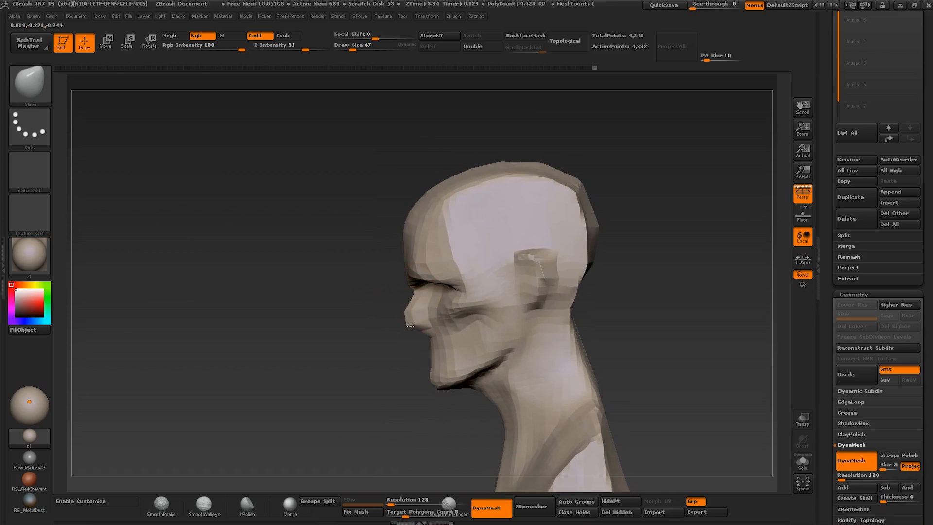
# Refine the tip and underside of the nose in profile with the Move brush at draw size 42
pyautogui.keyDown('ctrl'); pyautogui.moveTo(414, 292); pyautogui.dragTo(422, 295, button='right'); pyautogui.keyUp('ctrl')
pyautogui.moveTo(422, 299)
pyautogui.mouseDown()
pyautogui.moveTo(418, 312)
pyautogui.moveTo(428, 314)
pyautogui.mouseUp()
pyautogui.press(']')
pyautogui.moveTo(540, 270); pyautogui.dragTo(396, 318, button='right')
pyautogui.press('[')
pyautogui.press('[')
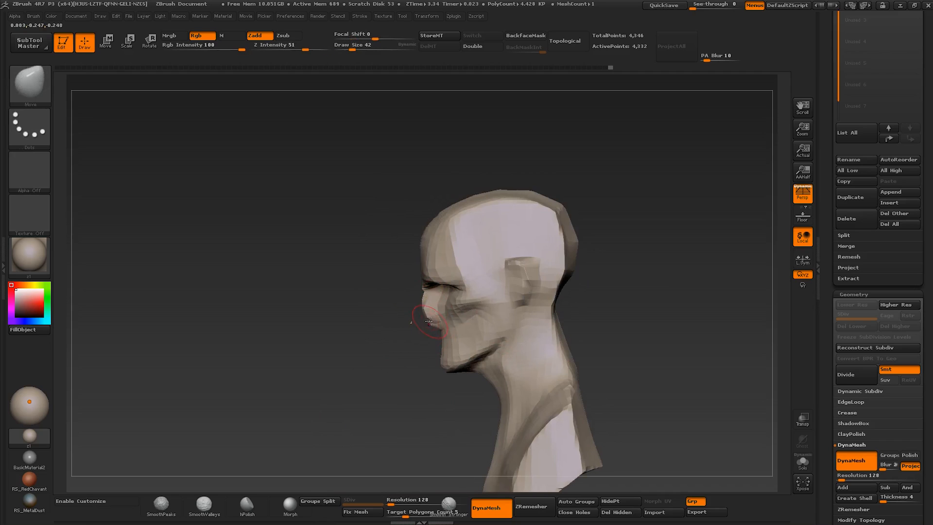
# Undo the last edit and touch up the facial profile with the Move brush at draw size 39
pyautogui.moveTo(438, 331)
pyautogui.mouseDown(button='right')
pyautogui.moveTo(474, 341)
pyautogui.moveTo(442, 353)
pyautogui.moveTo(448, 364)
pyautogui.mouseUp(button='right')
pyautogui.keyDown('shift'); pyautogui.moveTo(447, 364); pyautogui.dragTo(457, 353); pyautogui.keyUp('shift')
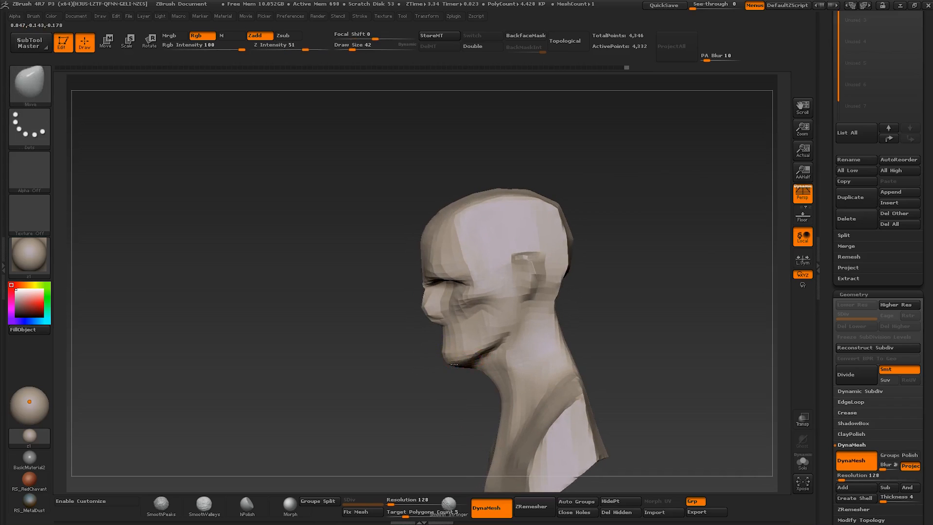
pyautogui.moveTo(457, 352); pyautogui.dragTo(460, 340, button='right')
pyautogui.hotkey('ctrl', 'z')
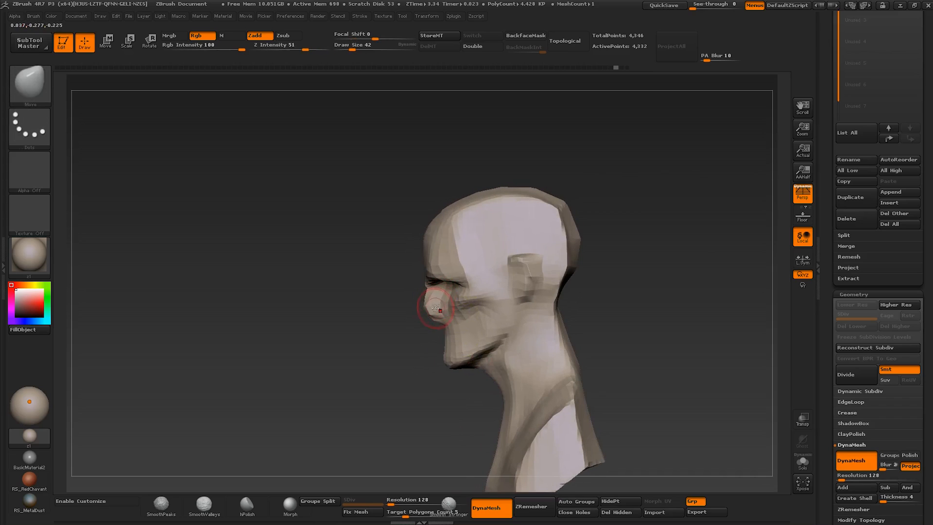
pyautogui.moveTo(436, 303); pyautogui.dragTo(475, 293, button='right')
pyautogui.press('s')
pyautogui.click(462, 297)
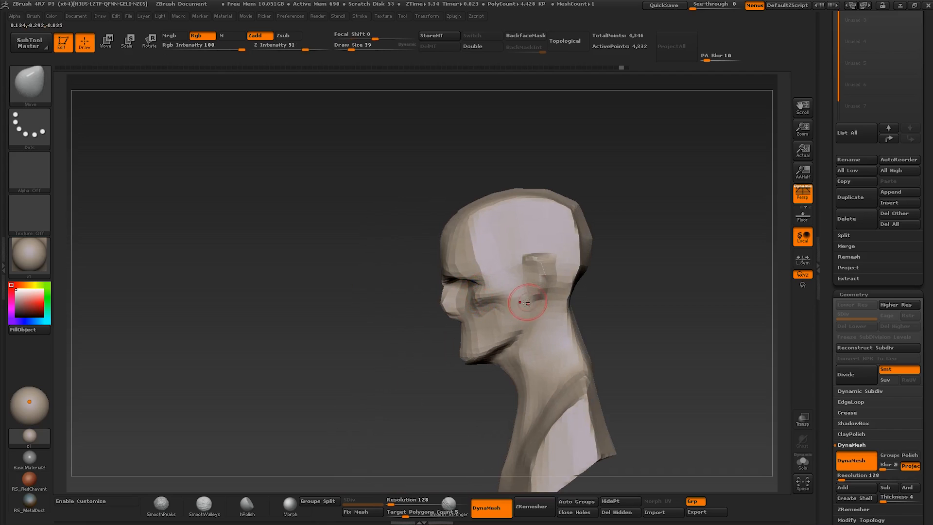
# Shape the cheekbones from front and side views with the Move brush, enlarging its draw size from 39 to 82
pyautogui.moveTo(527, 302); pyautogui.dragTo(494, 308, button='right')
pyautogui.press('s')
pyautogui.click(491, 306)
pyautogui.press('s')
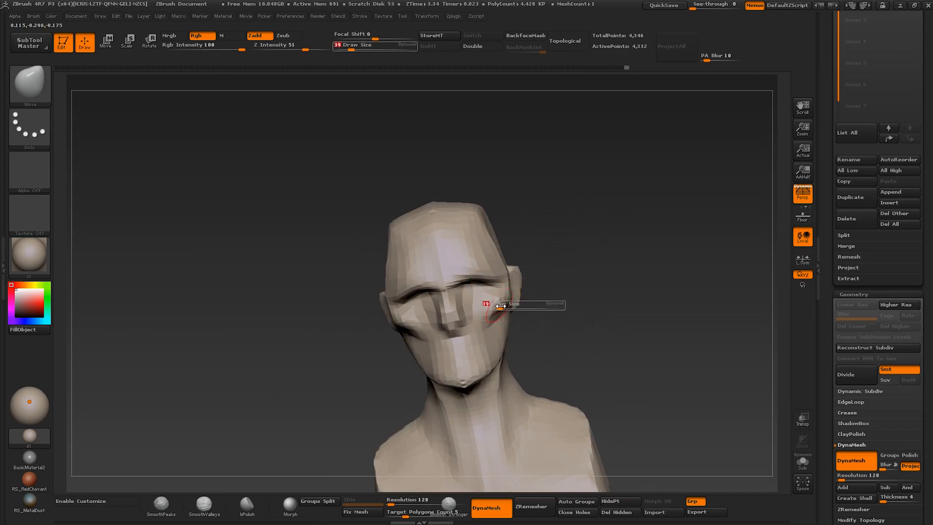
pyautogui.press('ctrl')
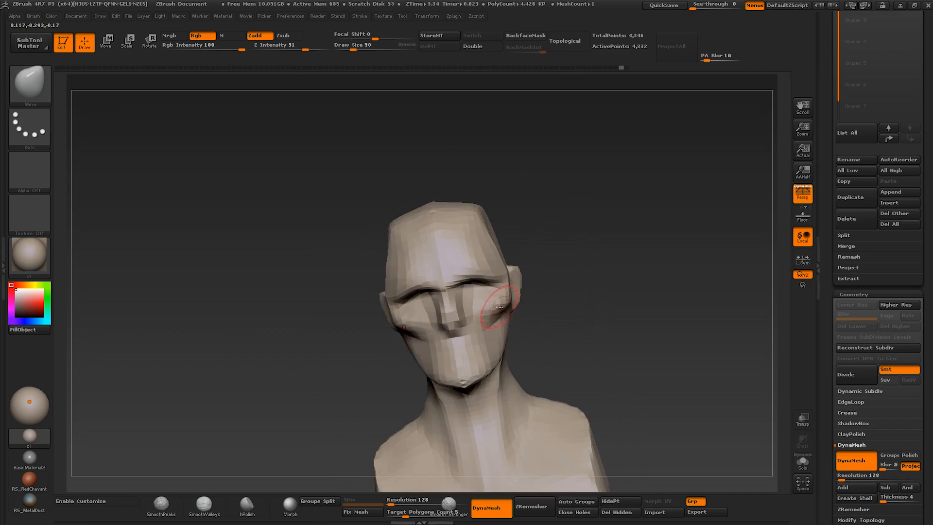
pyautogui.moveTo(500, 307)
pyautogui.mouseDown(button='right')
pyautogui.moveTo(491, 319)
pyautogui.moveTo(530, 303)
pyautogui.moveTo(462, 302)
pyautogui.mouseUp(button='right')
pyautogui.press('s')
pyautogui.moveTo(463, 302); pyautogui.dragTo(480, 308)
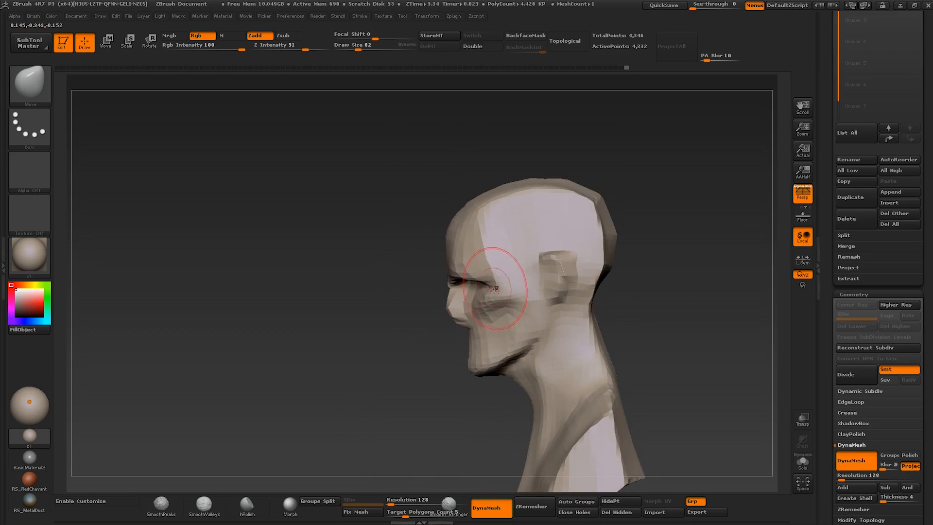
# Adjust the jaw and lower face with the Move brush at draw size 97
pyautogui.moveTo(495, 288); pyautogui.dragTo(534, 306, button='right')
pyautogui.press('s')
pyautogui.moveTo(488, 363); pyautogui.dragTo(492, 362)
pyautogui.moveTo(501, 349)
pyautogui.mouseDown(button='right')
pyautogui.moveTo(443, 340)
pyautogui.moveTo(496, 362)
pyautogui.mouseUp(button='right')
pyautogui.keyDown('ctrl'); pyautogui.moveTo(496, 362); pyautogui.dragTo(447, 275, button='right'); pyautogui.keyUp('ctrl')
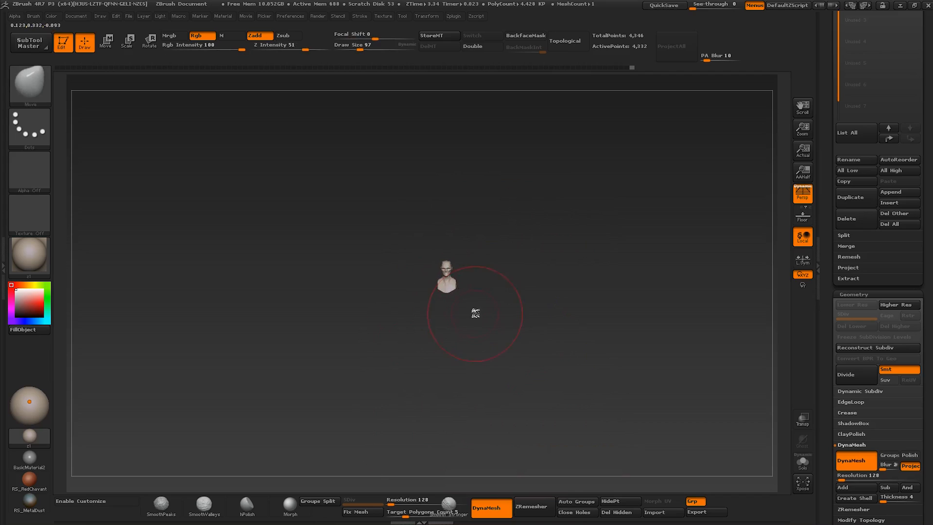
# Shape the bridge and sides of the nose from a close front view with the Move brush at draw size 42
pyautogui.press('s')
pyautogui.moveTo(475, 313); pyautogui.dragTo(461, 311)
pyautogui.keyDown('ctrl'); pyautogui.moveTo(432, 262); pyautogui.dragTo(535, 505, button='right'); pyautogui.keyUp('ctrl')
pyautogui.keyDown('alt'); pyautogui.moveTo(384, 179); pyautogui.dragTo(527, 437, button='right'); pyautogui.keyUp('alt')
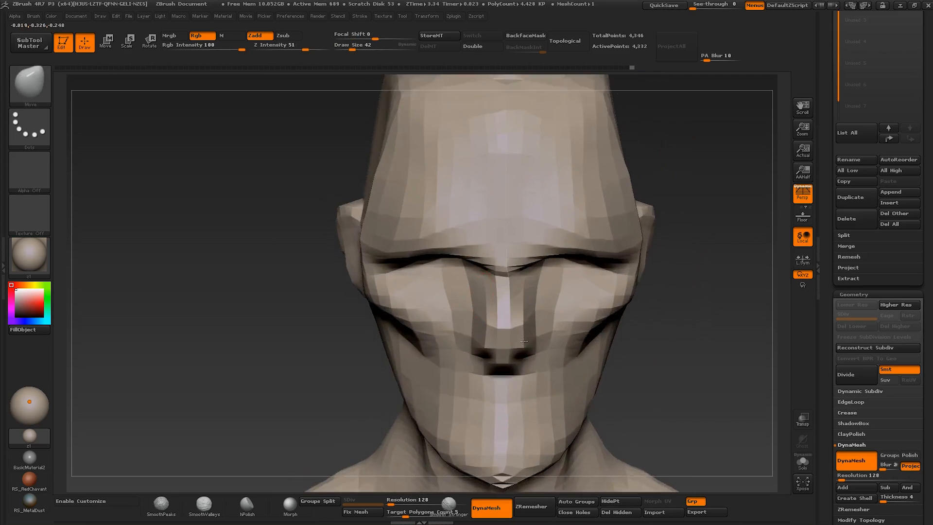
pyautogui.keyDown('ctrl'); pyautogui.moveTo(427, 165); pyautogui.dragTo(458, 270, button='right'); pyautogui.keyUp('ctrl')
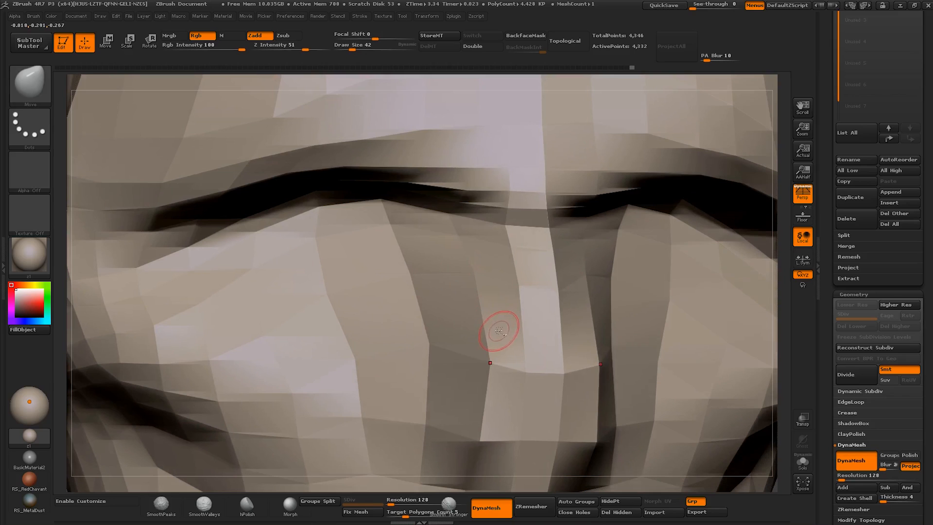
pyautogui.keyDown('ctrl'); pyautogui.moveTo(499, 331); pyautogui.dragTo(493, 195, button='right'); pyautogui.keyUp('ctrl')
pyautogui.keyDown('alt'); pyautogui.moveTo(524, 362); pyautogui.dragTo(470, 224, button='right'); pyautogui.keyUp('alt')
pyautogui.moveTo(470, 223); pyautogui.dragTo(399, 233, button='right')
pyautogui.keyDown('ctrl'); pyautogui.moveTo(457, 321); pyautogui.dragTo(453, 255, button='right'); pyautogui.keyUp('ctrl')
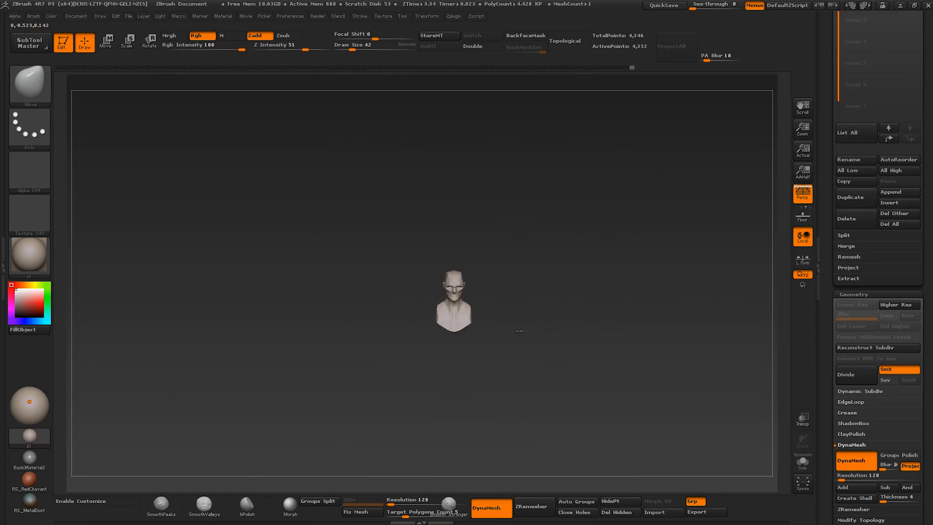
# Round the back of the skull with the Move brush at draw size 89 and smooth its facets with the Smooth brush
pyautogui.press('s')
pyautogui.moveTo(484, 298); pyautogui.dragTo(480, 299)
pyautogui.moveTo(493, 320)
pyautogui.keyDown('alt'); pyautogui.mouseDown()
pyautogui.moveTo(479, 299)
pyautogui.moveTo(491, 354)
pyautogui.moveTo(484, 325)
pyautogui.moveTo(464, 307)
pyautogui.moveTo(433, 312)
pyautogui.moveTo(501, 299)
pyautogui.moveTo(480, 305)
pyautogui.moveTo(468, 286)
pyautogui.moveTo(566, 471)
pyautogui.moveTo(506, 288)
pyautogui.moveTo(523, 268)
pyautogui.mouseUp(); pyautogui.keyUp('alt')
pyautogui.press('v')
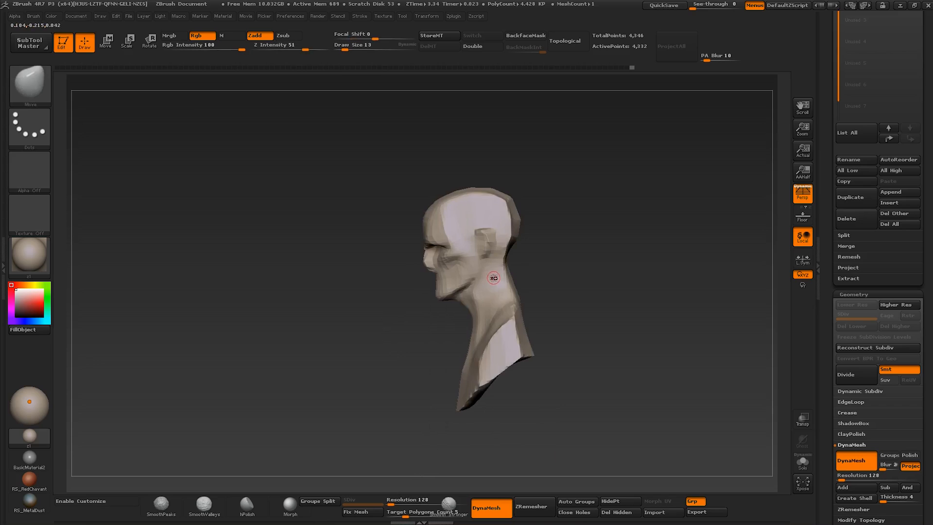
pyautogui.keyDown('ctrl'); pyautogui.moveTo(492, 263); pyautogui.dragTo(508, 217, button='right'); pyautogui.keyUp('ctrl')
pyautogui.press('s')
pyautogui.moveTo(503, 199)
pyautogui.mouseDown()
pyautogui.moveTo(512, 198)
pyautogui.moveTo(512, 219)
pyautogui.mouseUp()
pyautogui.moveTo(512, 228); pyautogui.dragTo(492, 227, button='right')
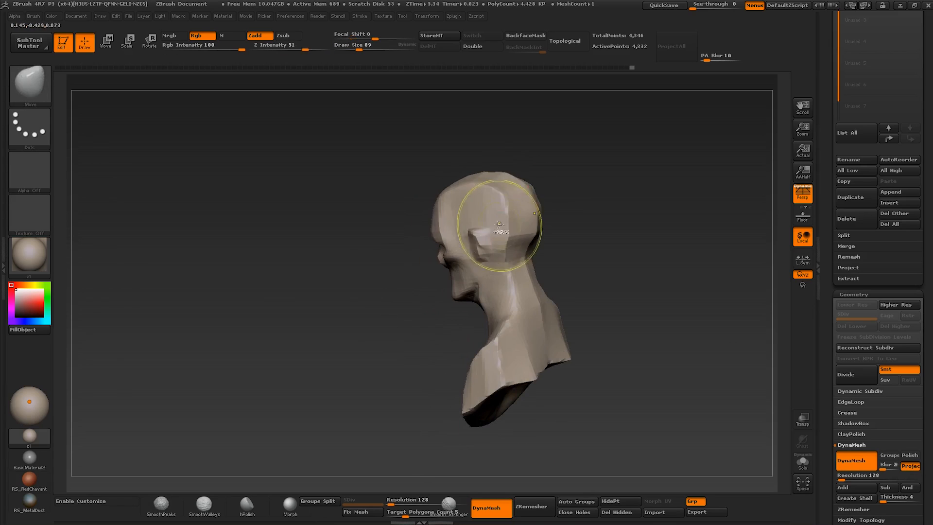
pyautogui.keyDown('shift'); pyautogui.moveTo(516, 206); pyautogui.dragTo(492, 205); pyautogui.keyUp('shift')
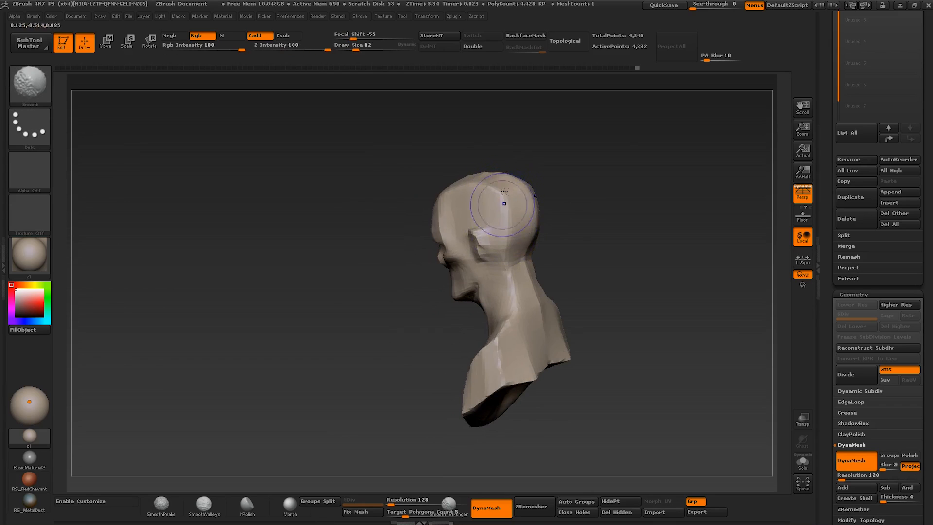
pyautogui.moveTo(500, 208); pyautogui.dragTo(520, 226, button='right')
# Pull the nose tip farther forward into a pointed profile with the Move brush, reducing its draw size below 78
pyautogui.moveTo(501, 183); pyautogui.dragTo(404, 254, button='right')
pyautogui.press('[')
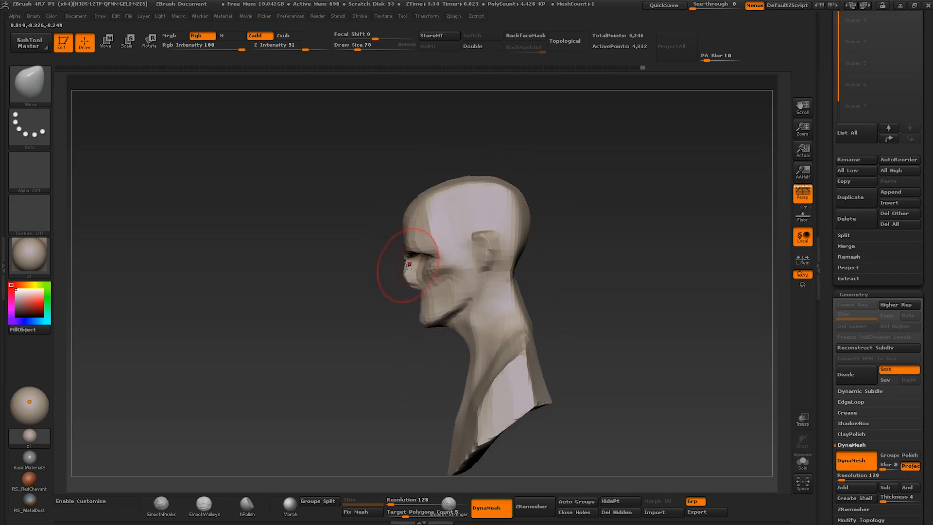
pyautogui.press('[')
pyautogui.press('[')
pyautogui.moveTo(400, 284); pyautogui.dragTo(399, 284)
pyautogui.moveTo(399, 285)
pyautogui.mouseDown(button='right')
pyautogui.moveTo(416, 291)
pyautogui.moveTo(426, 277)
pyautogui.moveTo(421, 284)
pyautogui.mouseUp(button='right')
# Extend the chin forward in profile with the Move brush at draw sizes between 53 and 145
pyautogui.moveTo(421, 285)
pyautogui.keyDown('ctrl'); pyautogui.mouseDown(button='right')
pyautogui.moveTo(433, 296)
pyautogui.moveTo(426, 268)
pyautogui.mouseUp(button='right'); pyautogui.keyUp('ctrl')
pyautogui.press('s')
pyautogui.moveTo(426, 269); pyautogui.dragTo(446, 268)
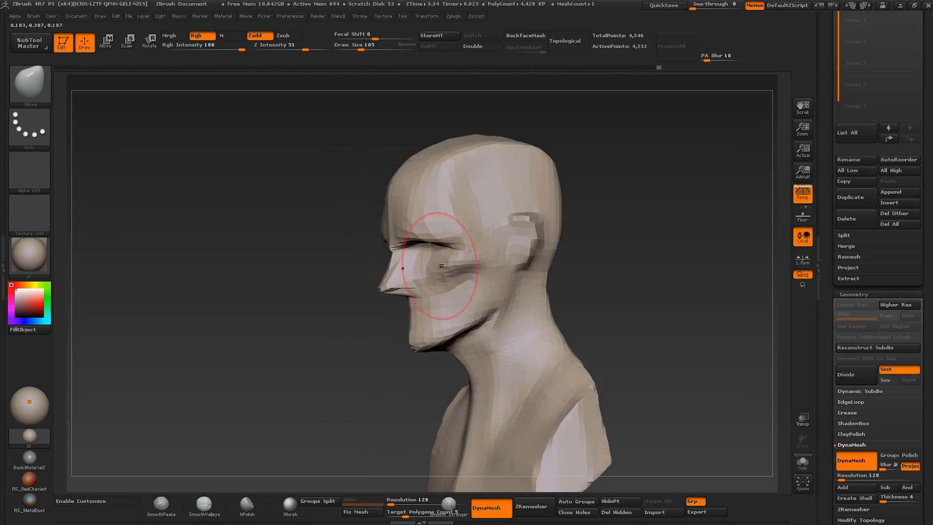
pyautogui.moveTo(445, 268)
pyautogui.mouseDown(button='right')
pyautogui.moveTo(458, 273)
pyautogui.moveTo(447, 246)
pyautogui.mouseUp(button='right')
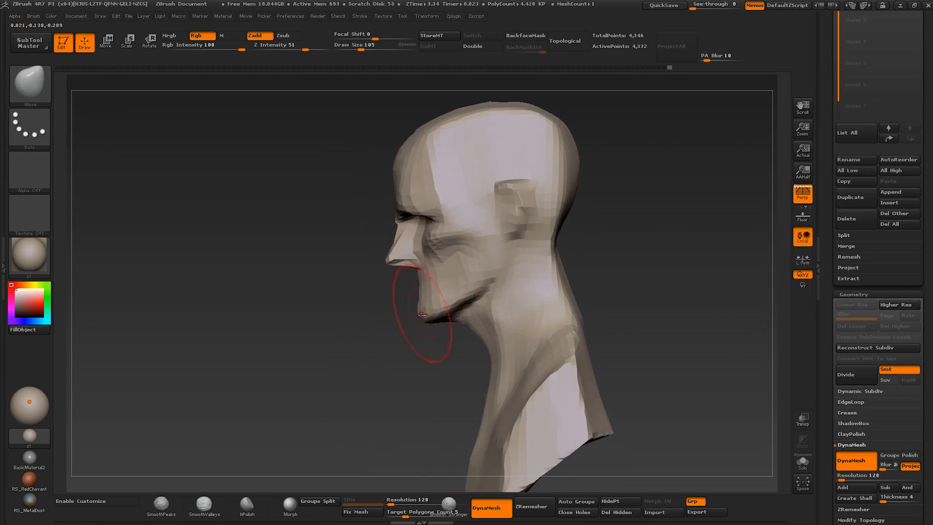
pyautogui.press('[')
pyautogui.press('[')
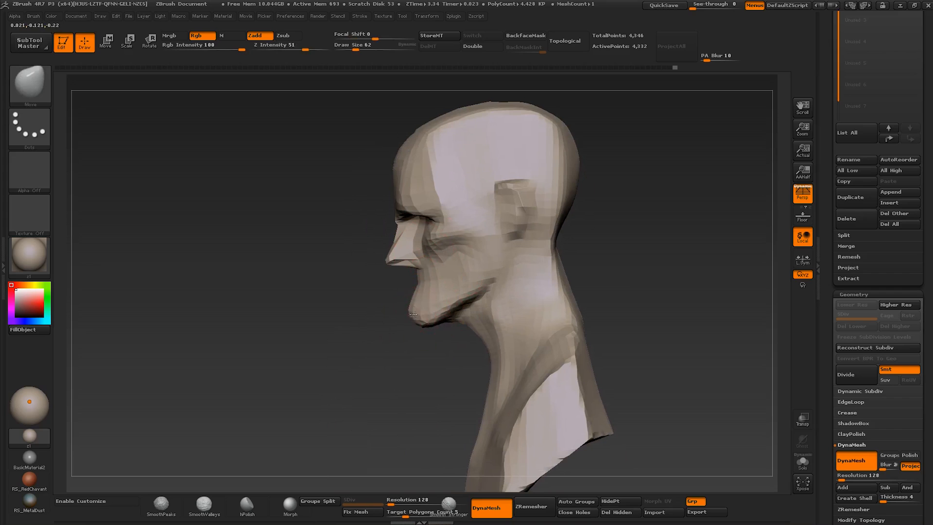
pyautogui.moveTo(413, 314); pyautogui.dragTo(417, 309, button='right')
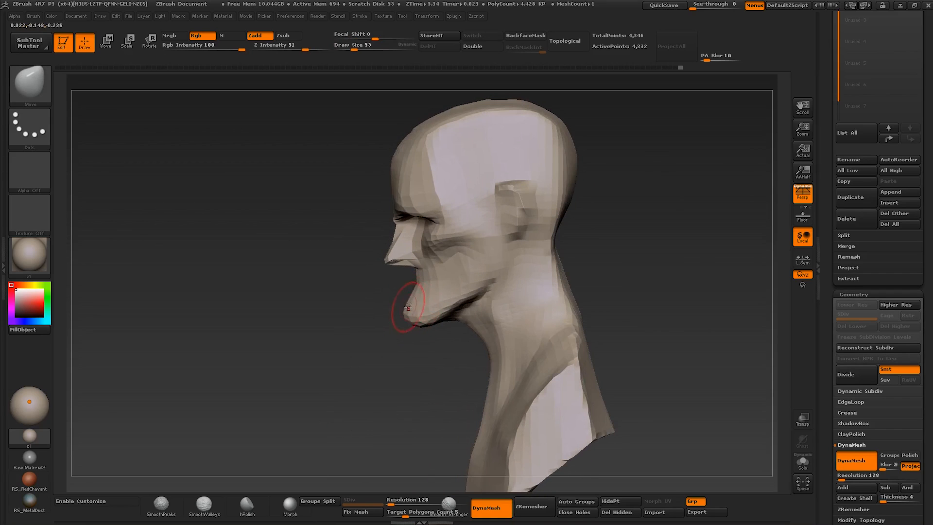
pyautogui.press(']')
pyautogui.press(']')
pyautogui.press(']')
pyautogui.press(']')
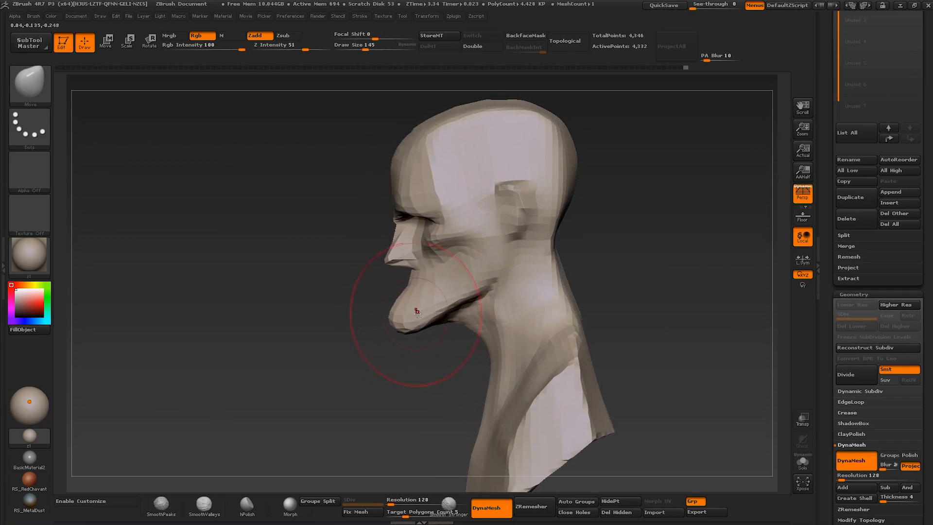
# Shape the mouth area between the nose and chin with the Move brush at draw size 47
pyautogui.moveTo(416, 311)
pyautogui.keyDown('ctrl'); pyautogui.mouseDown(button='right')
pyautogui.moveTo(432, 292)
pyautogui.moveTo(451, 319)
pyautogui.moveTo(404, 316)
pyautogui.moveTo(388, 298)
pyautogui.moveTo(399, 289)
pyautogui.mouseUp(button='right'); pyautogui.keyUp('ctrl')
pyautogui.press('[')
pyautogui.press('[')
pyautogui.press('[')
pyautogui.press('[')
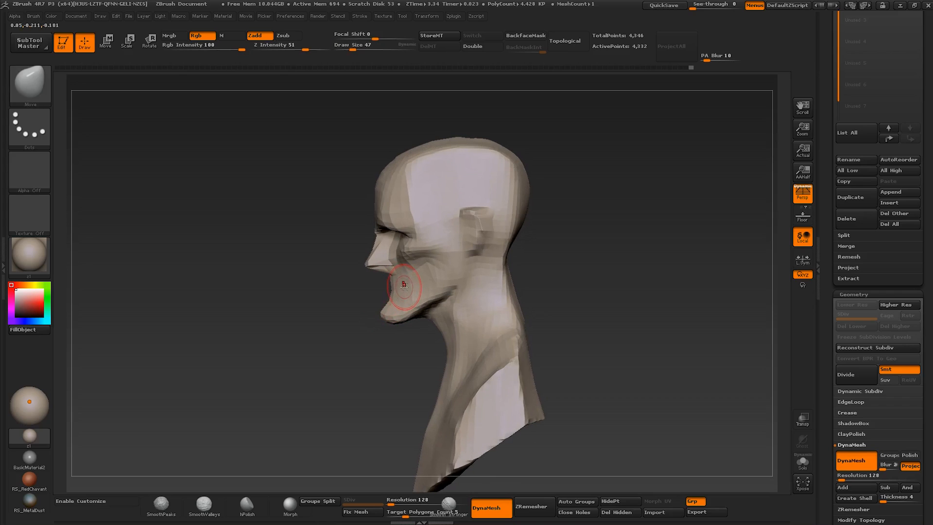
# Refine the jawline and lower cheeks from profile and three-quarter views with the Move brush at draw size 65
pyautogui.moveTo(407, 273)
pyautogui.mouseDown(button='right')
pyautogui.moveTo(396, 282)
pyautogui.moveTo(408, 296)
pyautogui.moveTo(390, 300)
pyautogui.moveTo(409, 323)
pyautogui.moveTo(396, 287)
pyautogui.moveTo(389, 308)
pyautogui.moveTo(406, 316)
pyautogui.moveTo(419, 304)
pyautogui.mouseUp(button='right')
pyautogui.press(']')
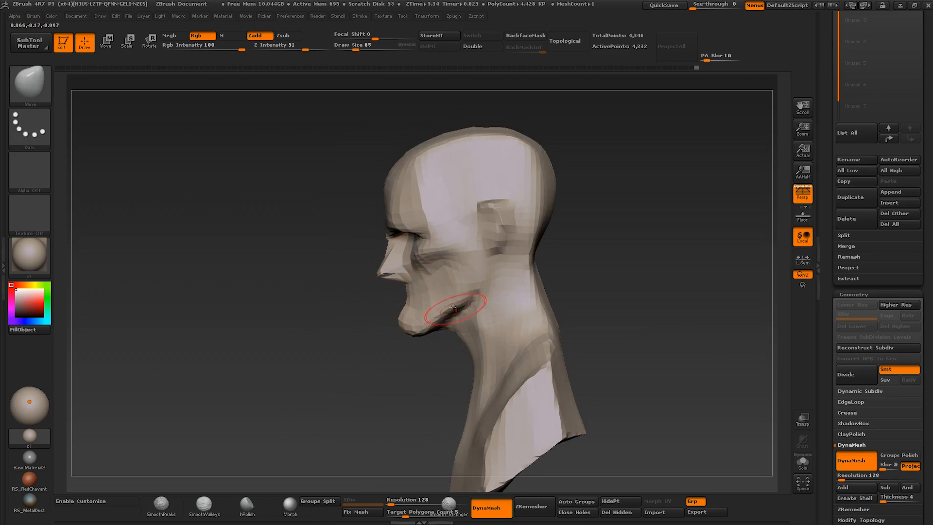
pyautogui.moveTo(453, 307); pyautogui.dragTo(430, 325, button='right')
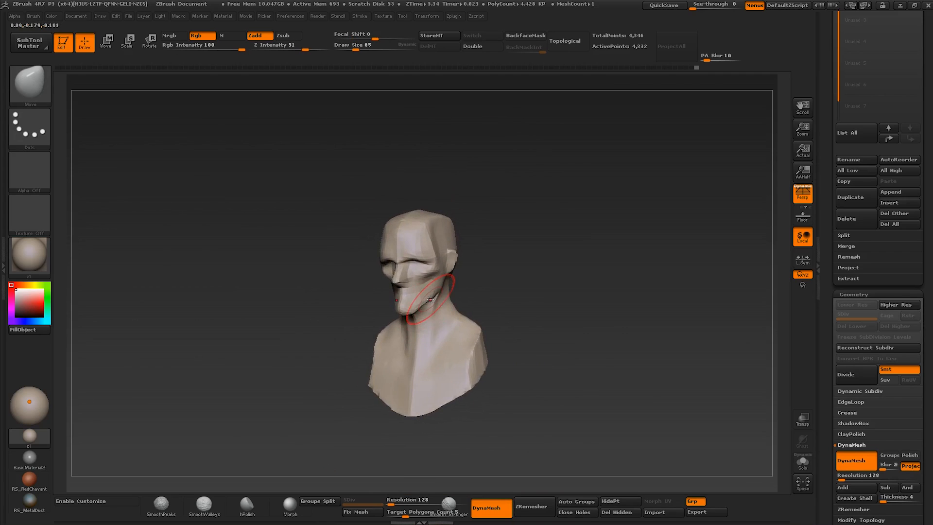
pyautogui.keyDown('ctrl'); pyautogui.moveTo(407, 261); pyautogui.dragTo(437, 316, button='right'); pyautogui.keyUp('ctrl')
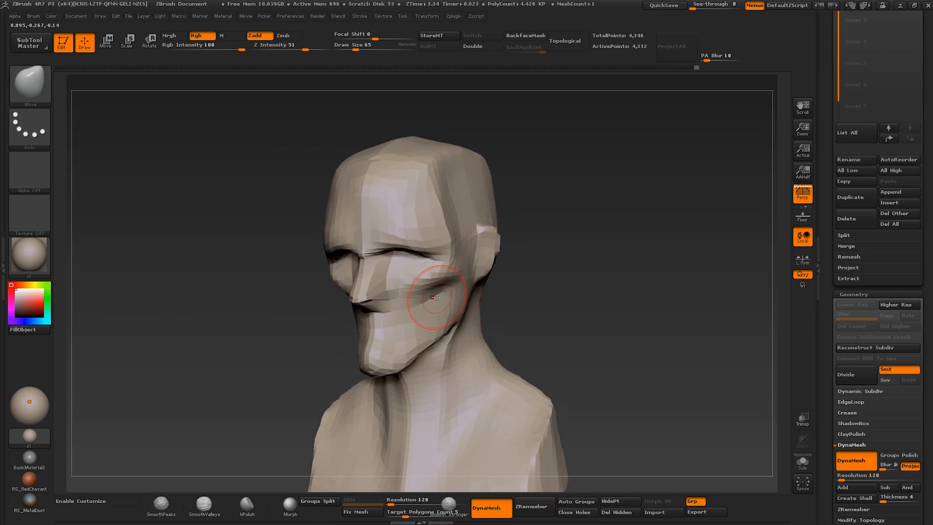
pyautogui.keyDown('ctrl'); pyautogui.moveTo(432, 297); pyautogui.dragTo(409, 278, button='right'); pyautogui.keyUp('ctrl')
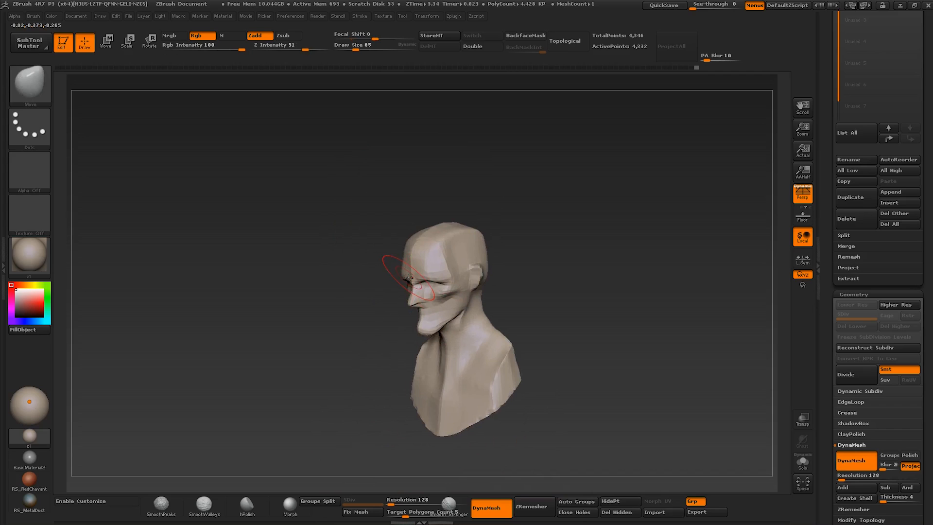
# Adjust the forehead and temples from a raised front view with the Move brush at draw size 93
pyautogui.keyDown('shift'); pyautogui.moveTo(445, 285); pyautogui.dragTo(449, 316, button='right'); pyautogui.keyUp('shift')
pyautogui.moveTo(449, 316); pyautogui.dragTo(422, 314, button='right')
pyautogui.moveTo(433, 237); pyautogui.dragTo(439, 245, button='right')
pyautogui.moveTo(433, 243); pyautogui.dragTo(427, 247)
pyautogui.moveTo(425, 235); pyautogui.dragTo(441, 228, button='right')
pyautogui.moveTo(422, 217); pyautogui.dragTo(432, 221)
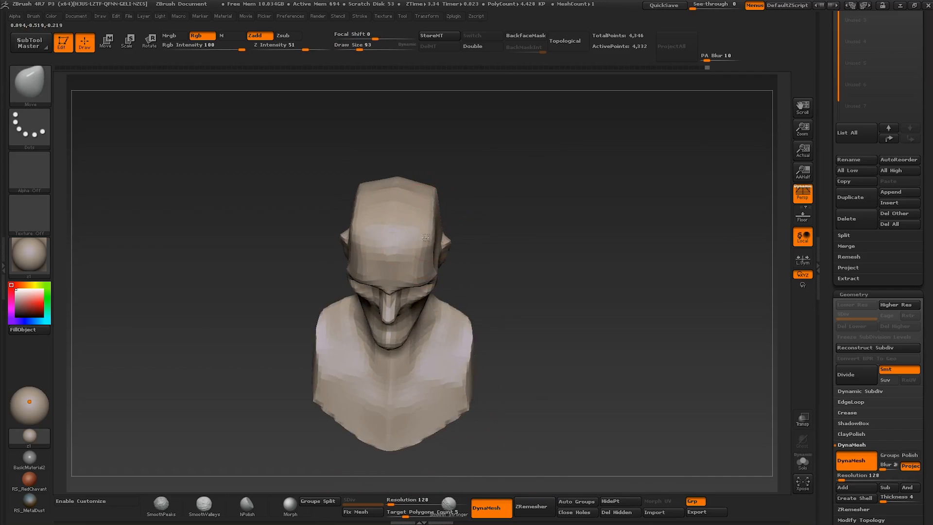
# Refine the sides of the forehead and skull from raised views with the Move brush at draw size 93
pyautogui.moveTo(440, 234); pyautogui.dragTo(422, 234, button='right')
pyautogui.press('s')
pyautogui.moveTo(422, 233); pyautogui.dragTo(426, 234)
pyautogui.moveTo(427, 233); pyautogui.dragTo(431, 258, button='right')
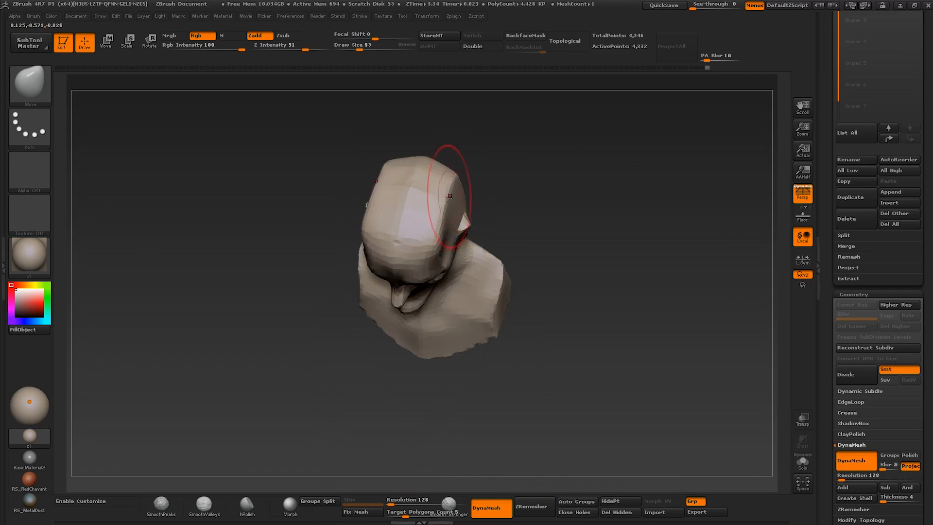
pyautogui.press('s')
pyautogui.moveTo(450, 213); pyautogui.dragTo(446, 213)
# Reshape the mouth and chin profile with the Move brush at draw sizes 42 and 59
pyautogui.moveTo(440, 206)
pyautogui.mouseDown(button='right')
pyautogui.moveTo(424, 243)
pyautogui.moveTo(427, 290)
pyautogui.mouseUp(button='right')
pyautogui.press('s')
pyautogui.press('s')
pyautogui.moveTo(430, 288); pyautogui.dragTo(422, 297)
pyautogui.press('s')
pyautogui.moveTo(429, 296); pyautogui.dragTo(427, 296)
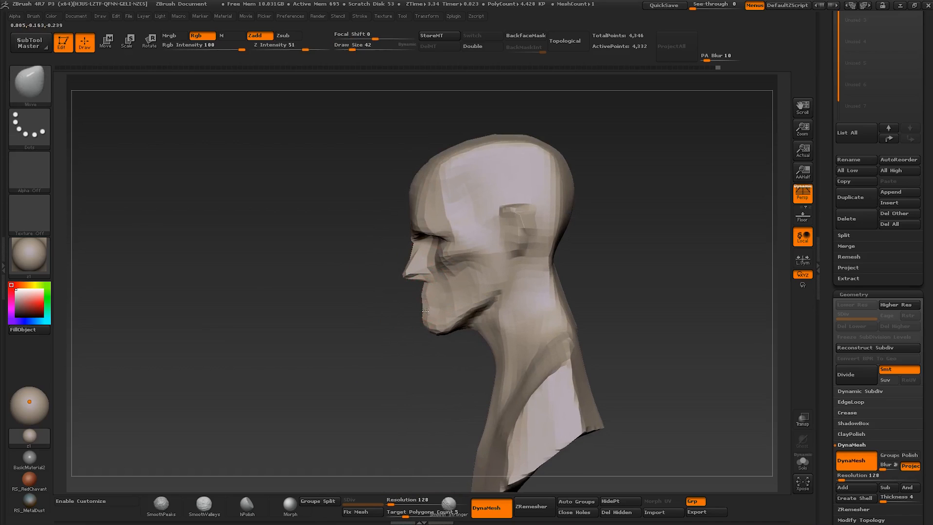
pyautogui.press('s')
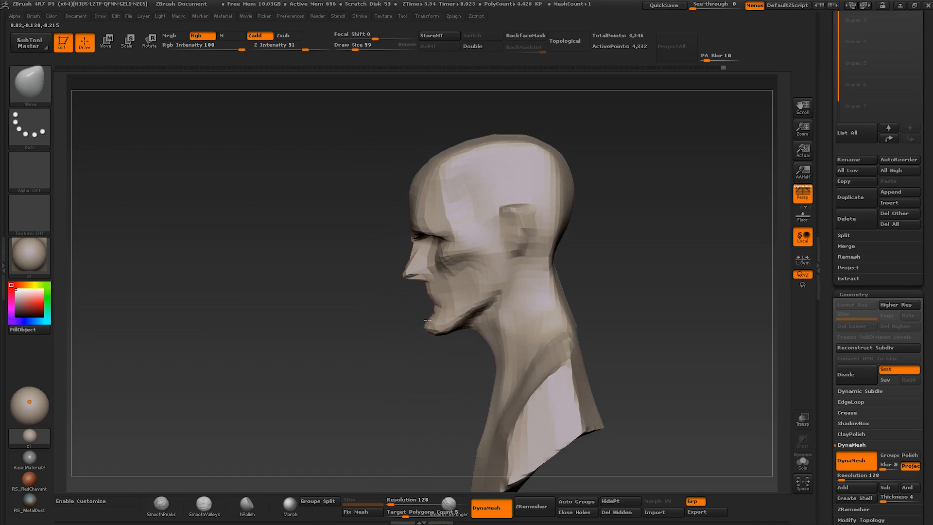
# Shape the throat beneath the jaw in profile with the Move brush at draw size 39
pyautogui.moveTo(434, 333); pyautogui.dragTo(445, 335, button='right')
pyautogui.press('s')
pyautogui.moveTo(484, 343); pyautogui.dragTo(479, 343)
pyautogui.moveTo(486, 339); pyautogui.dragTo(480, 340)
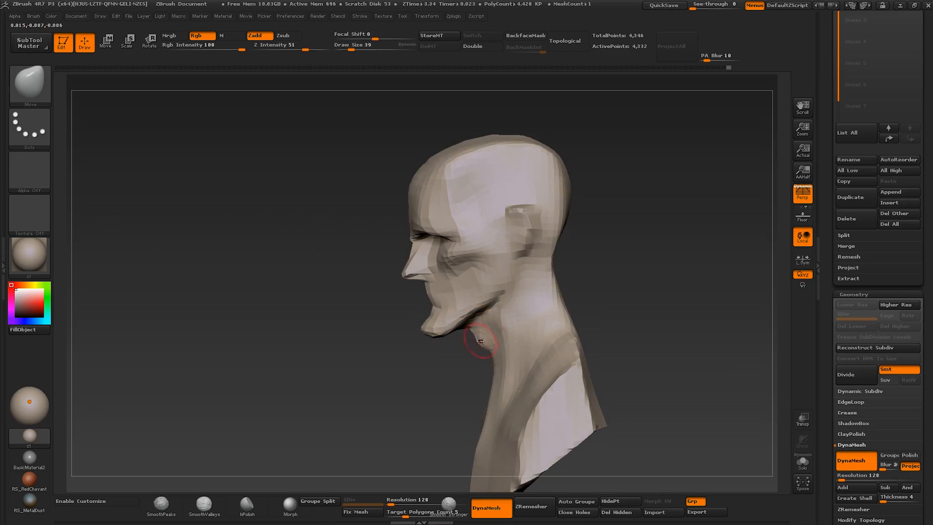
pyautogui.moveTo(485, 344)
pyautogui.keyDown('alt'); pyautogui.mouseDown(button='right')
pyautogui.moveTo(450, 310)
pyautogui.moveTo(504, 321)
pyautogui.moveTo(502, 346)
pyautogui.mouseUp(button='right'); pyautogui.keyUp('alt')
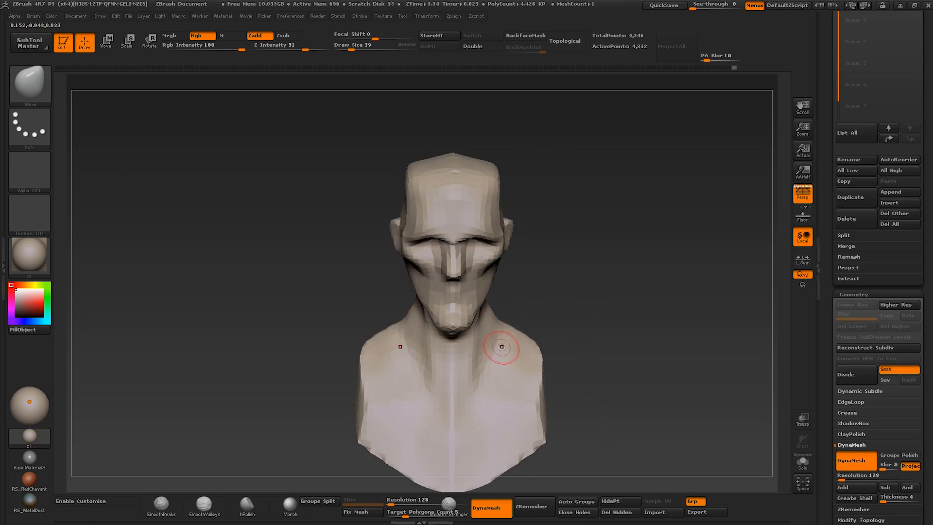
# Adjust the forehead and top of the skull in profile with the Move brush at draw size 97
pyautogui.press('s')
pyautogui.moveTo(502, 346); pyautogui.dragTo(510, 346)
pyautogui.moveTo(487, 343); pyautogui.dragTo(466, 299, button='right')
pyautogui.press('s')
pyautogui.moveTo(475, 206); pyautogui.dragTo(479, 206)
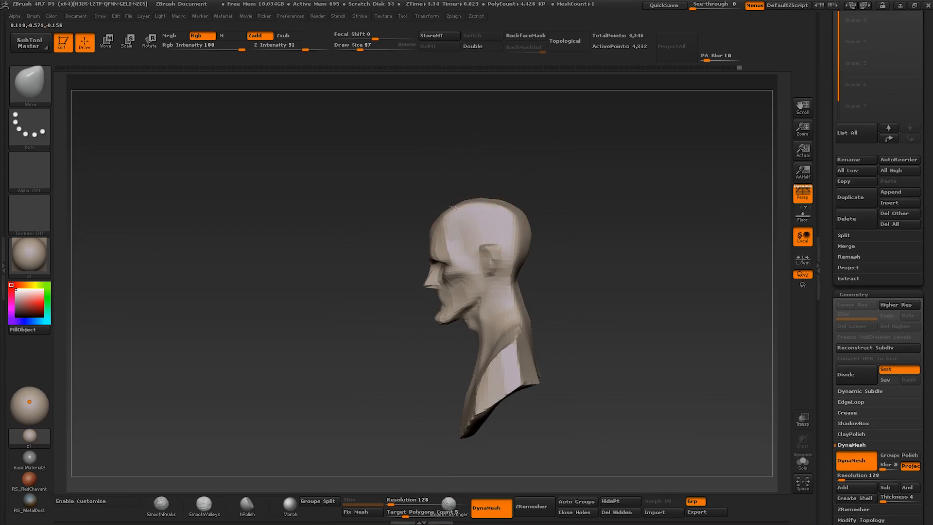
pyautogui.moveTo(504, 274)
pyautogui.mouseDown(button='right')
pyautogui.moveTo(500, 257)
pyautogui.moveTo(487, 279)
pyautogui.mouseUp(button='right')
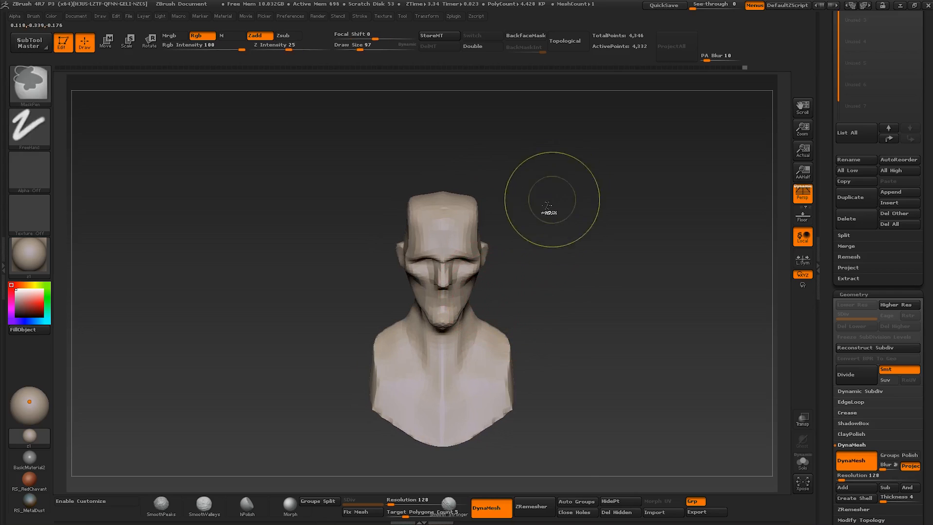
# Remesh the bust with DynaMesh at resolution 128 and show its wireframe to check the topology
pyautogui.moveTo(549, 211); pyautogui.dragTo(514, 471, button='right')
pyautogui.keyDown('ctrl'); pyautogui.moveTo(621, 194); pyautogui.dragTo(586, 311); pyautogui.keyUp('ctrl')
pyautogui.hotkey('shift', 'f')
pyautogui.moveTo(458, 295)
pyautogui.mouseDown(button='right')
pyautogui.moveTo(436, 304)
pyautogui.moveTo(440, 313)
pyautogui.moveTo(423, 293)
pyautogui.moveTo(417, 303)
pyautogui.moveTo(600, 248)
pyautogui.moveTo(510, 290)
pyautogui.moveTo(445, 268)
pyautogui.mouseUp(button='right')
# Refine the brow in profile with the Move brush at draw size 32 and hide the wireframe
pyautogui.press('s')
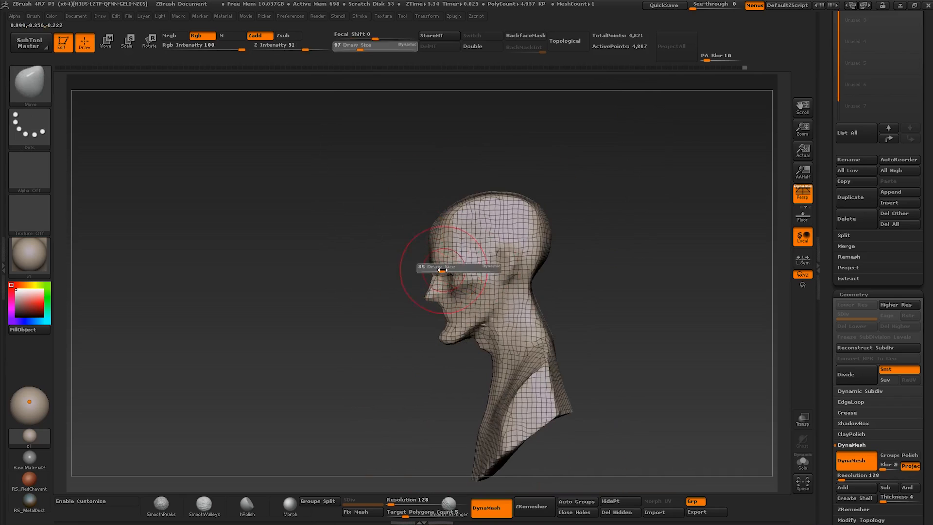
pyautogui.moveTo(446, 267); pyautogui.dragTo(440, 267)
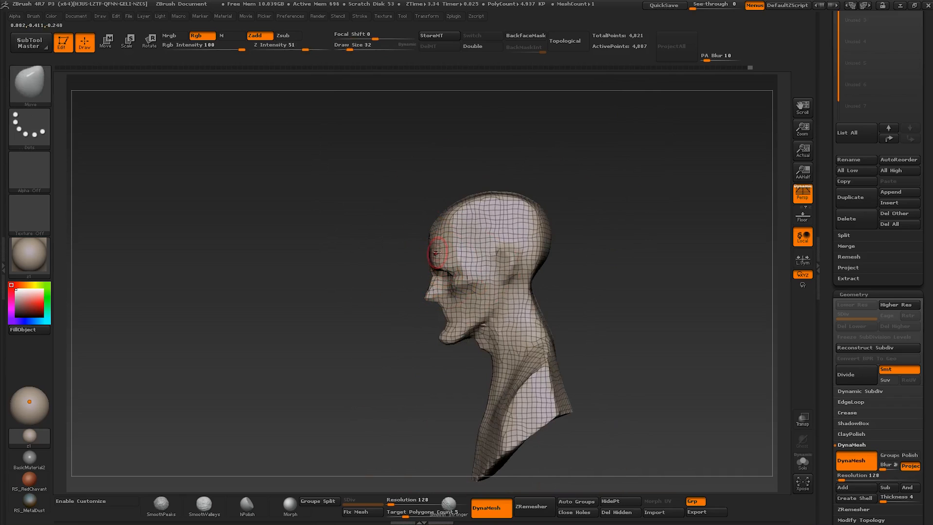
pyautogui.hotkey('shift', 'f')
pyautogui.moveTo(450, 261)
pyautogui.keyDown('ctrl'); pyautogui.mouseDown(button='right')
pyautogui.moveTo(466, 306)
pyautogui.moveTo(496, 333)
pyautogui.mouseUp(button='right'); pyautogui.keyUp('ctrl')
# Shape the base of the neck and shoulder from a three-quarter view with the Move brush at draw size 75
pyautogui.press('s')
pyautogui.moveTo(497, 334)
pyautogui.mouseDown()
pyautogui.moveTo(521, 341)
pyautogui.moveTo(529, 365)
pyautogui.mouseUp()
pyautogui.press('s')
pyautogui.press('s')
pyautogui.moveTo(529, 365); pyautogui.dragTo(515, 364)
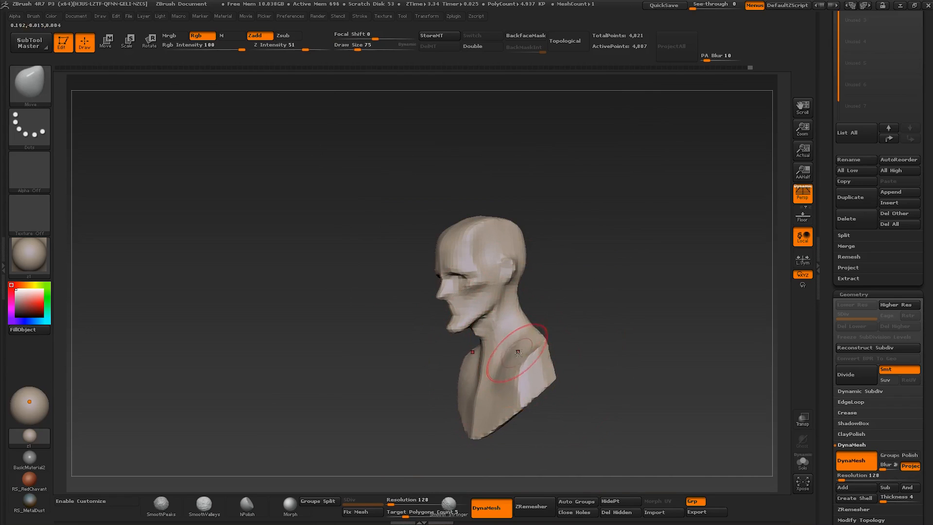
# Round the outer shoulders from a raised three-quarter view with the Move brush at draw size 105
pyautogui.moveTo(519, 352); pyautogui.dragTo(533, 365, button='right')
pyautogui.press('s')
pyautogui.moveTo(534, 364); pyautogui.dragTo(542, 364)
pyautogui.moveTo(541, 364); pyautogui.dragTo(531, 356, button='right')
pyautogui.press('s')
pyautogui.moveTo(534, 358); pyautogui.dragTo(530, 357)
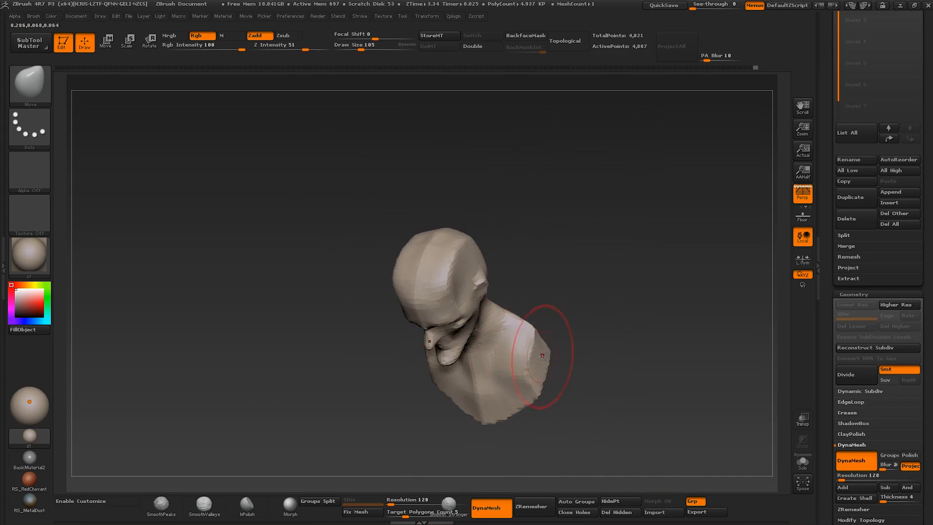
# Adjust the shoulder shape from above with the Move brush at draw sizes 97 and 82
pyautogui.moveTo(550, 360); pyautogui.dragTo(537, 333, button='right')
pyautogui.press('s')
pyautogui.moveTo(538, 333); pyautogui.dragTo(544, 333)
pyautogui.moveTo(544, 326); pyautogui.dragTo(541, 331, button='right')
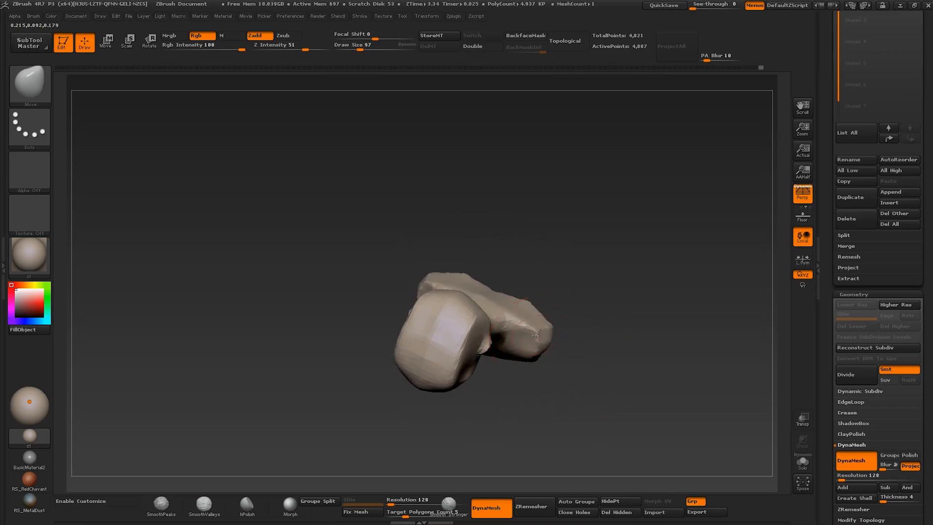
pyautogui.press('s')
pyautogui.moveTo(541, 331); pyautogui.dragTo(538, 331)
# Lower and soften the shoulder slopes in front view, smoothing them at draw size 113
pyautogui.moveTo(543, 318); pyautogui.dragTo(509, 272, button='right')
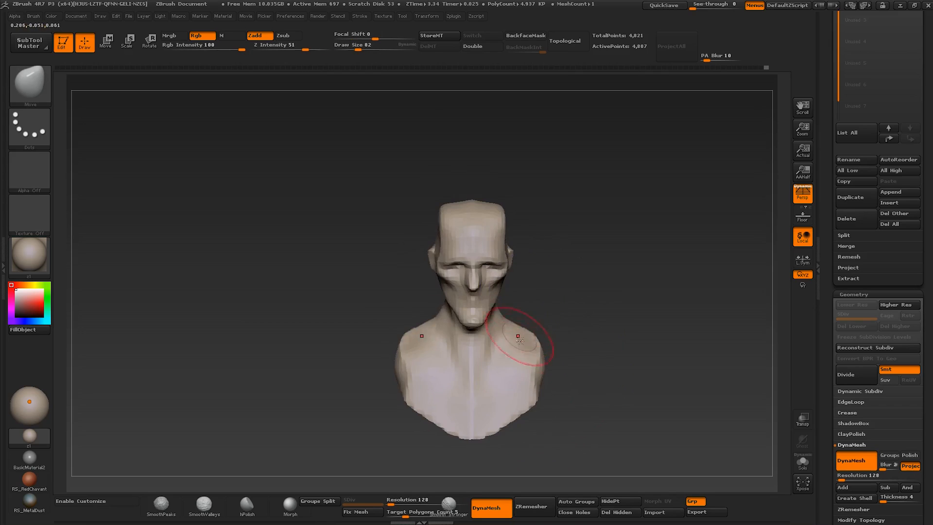
pyautogui.moveTo(524, 335); pyautogui.dragTo(515, 335, button='right')
pyautogui.press('s')
pyautogui.moveTo(515, 335); pyautogui.dragTo(522, 335)
pyautogui.moveTo(530, 350); pyautogui.dragTo(519, 347, button='right')
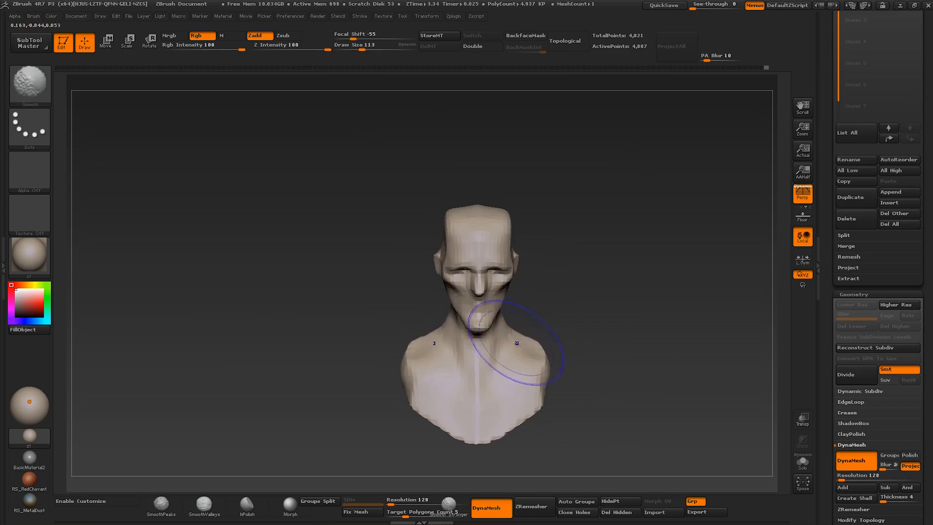
# Refine the neck behind the jaw in profile with the Move brush at draw size 53
pyautogui.press('s')
pyautogui.moveTo(519, 341); pyautogui.dragTo(510, 341)
pyautogui.moveTo(509, 335)
pyautogui.mouseDown(button='right')
pyautogui.moveTo(500, 356)
pyautogui.moveTo(486, 322)
pyautogui.moveTo(486, 335)
pyautogui.mouseUp(button='right')
pyautogui.press('s')
pyautogui.moveTo(487, 334); pyautogui.dragTo(476, 327)
pyautogui.press('s')
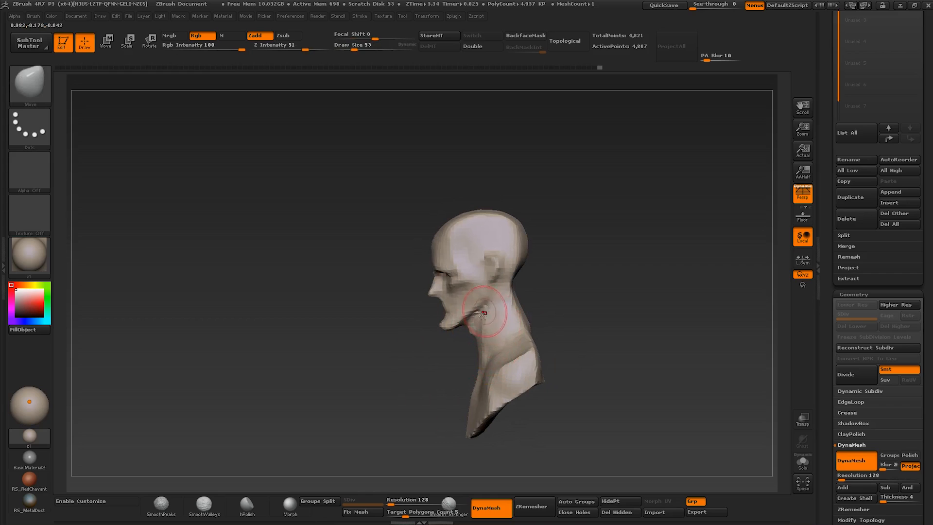
# Reshape the jaw angle and the neck below it with the Move brush at draw sizes 70 and 62
pyautogui.moveTo(487, 331)
pyautogui.mouseDown(button='right')
pyautogui.moveTo(492, 338)
pyautogui.moveTo(480, 333)
pyautogui.mouseUp(button='right')
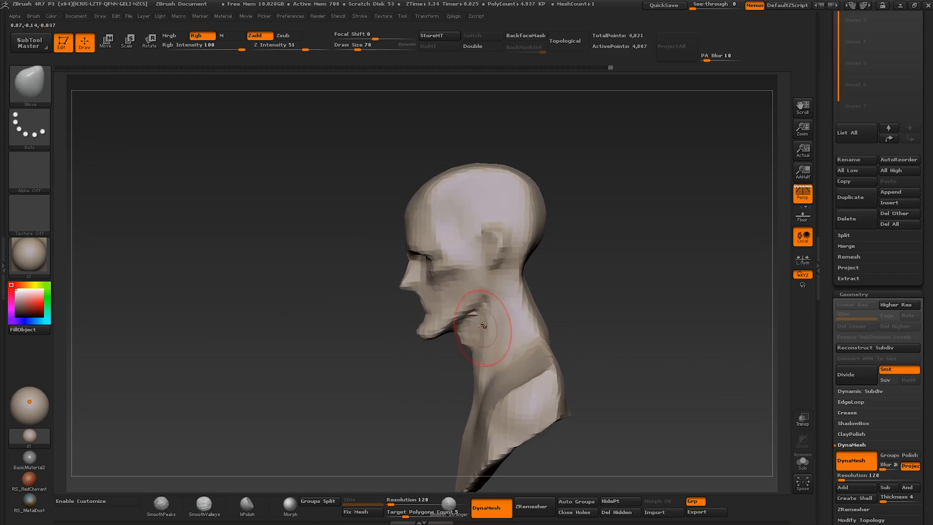
pyautogui.press('s')
pyautogui.moveTo(480, 333); pyautogui.dragTo(460, 310)
pyautogui.press(']')
pyautogui.press(']')
pyautogui.press(']')
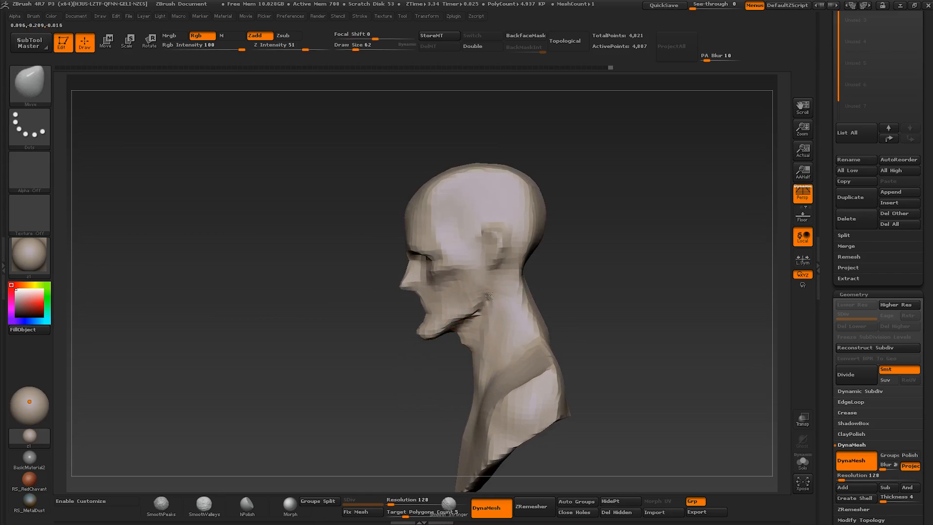
pyautogui.moveTo(488, 296); pyautogui.dragTo(494, 291, button='right')
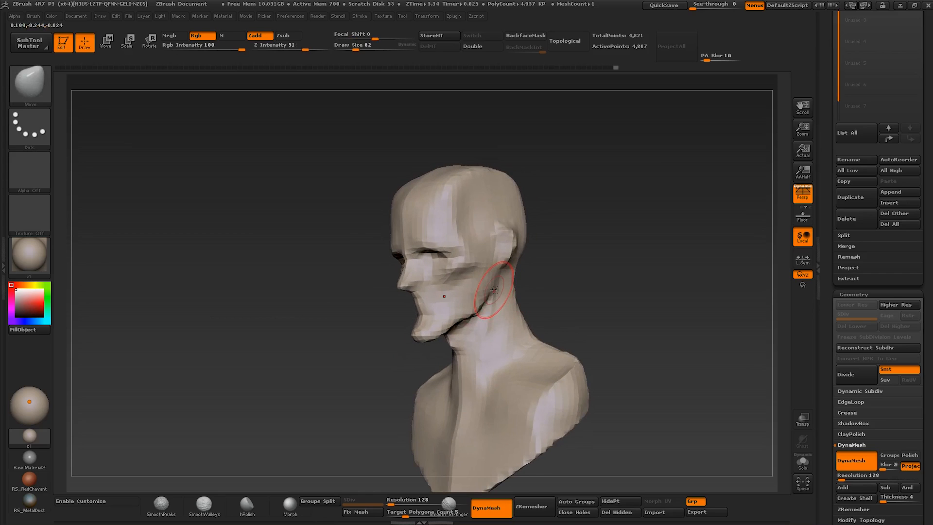
# Refine the rear jawline from a three-quarter front view with the Move brush at draw size 56
pyautogui.moveTo(471, 290)
pyautogui.mouseDown(button='right')
pyautogui.moveTo(508, 282)
pyautogui.moveTo(506, 321)
pyautogui.moveTo(479, 326)
pyautogui.mouseUp(button='right')
pyautogui.press('s')
pyautogui.moveTo(473, 326); pyautogui.dragTo(479, 327)
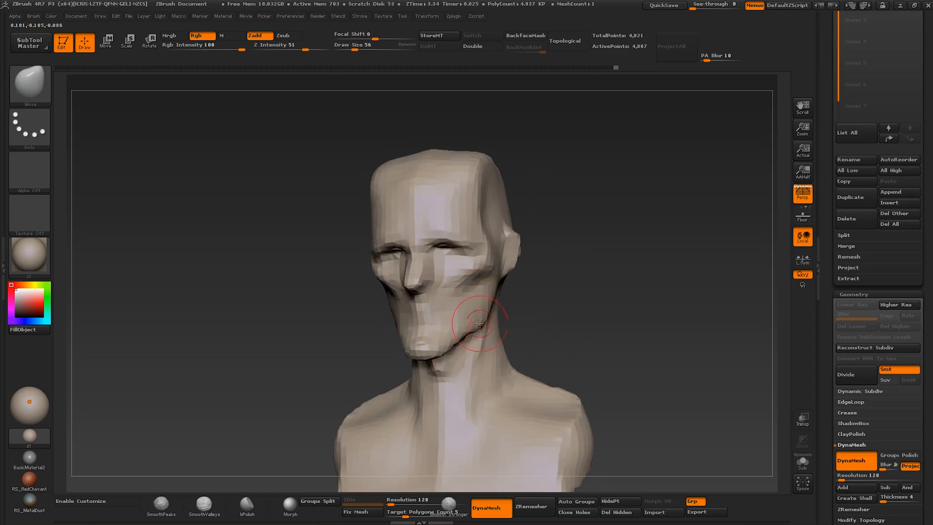
# Adjust the upper sides of the skull from the front with the Move brush at draw size 89
pyautogui.moveTo(474, 287)
pyautogui.mouseDown(button='right')
pyautogui.moveTo(489, 284)
pyautogui.moveTo(481, 279)
pyautogui.mouseUp(button='right')
pyautogui.press('s')
pyautogui.moveTo(481, 205); pyautogui.dragTo(485, 204)
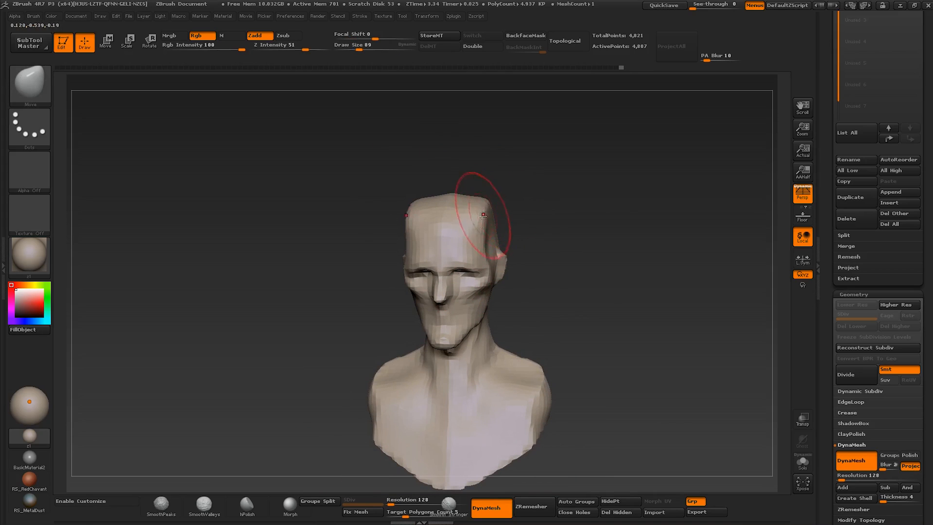
pyautogui.moveTo(483, 215)
pyautogui.mouseDown(button='right')
pyautogui.moveTo(487, 244)
pyautogui.moveTo(462, 204)
pyautogui.moveTo(506, 231)
pyautogui.mouseUp(button='right')
# Round the crown and back of the skull with the Smooth and Move brushes at draw size 72
pyautogui.moveTo(479, 290)
pyautogui.mouseDown(button='right')
pyautogui.moveTo(475, 227)
pyautogui.moveTo(490, 213)
pyautogui.moveTo(475, 238)
pyautogui.moveTo(457, 235)
pyautogui.moveTo(496, 206)
pyautogui.moveTo(465, 226)
pyautogui.moveTo(503, 225)
pyautogui.moveTo(519, 243)
pyautogui.mouseUp(button='right')
pyautogui.press('shift')
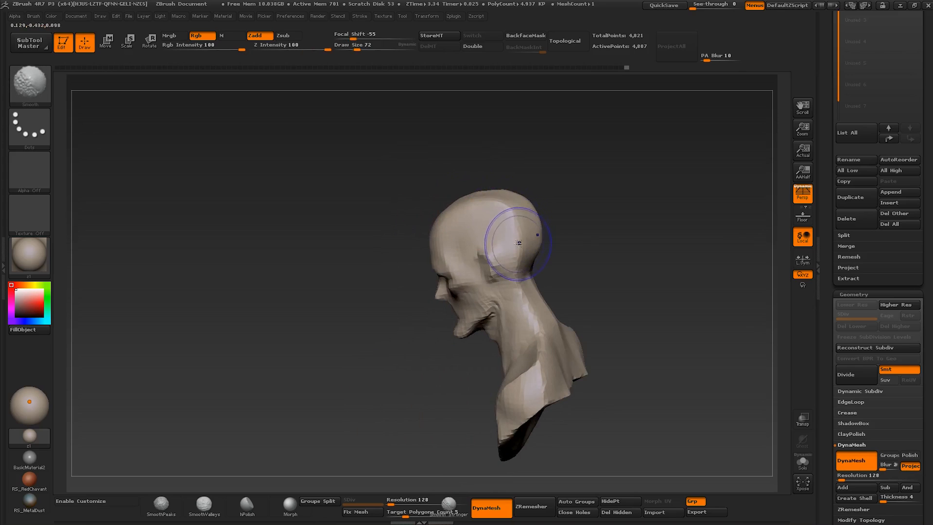
pyautogui.keyDown('shift'); pyautogui.moveTo(484, 205); pyautogui.dragTo(511, 203, button='right'); pyautogui.keyUp('shift')
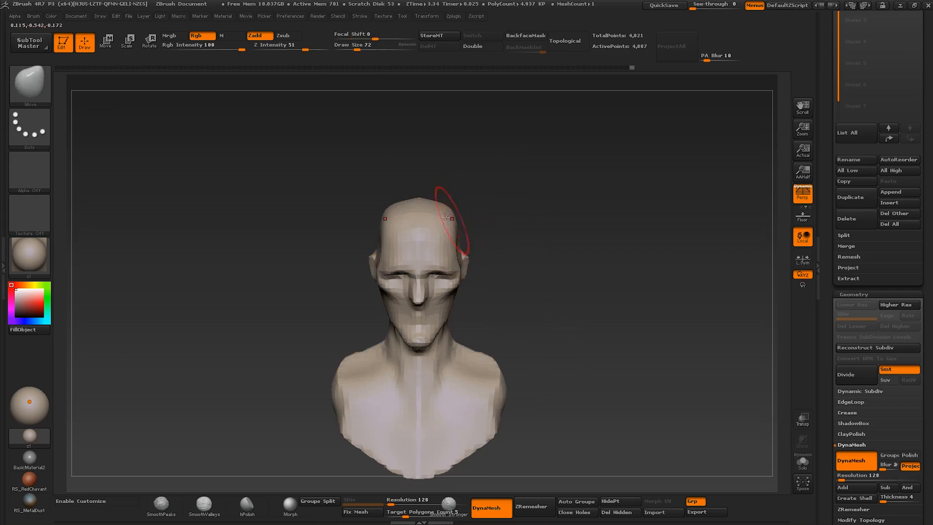
pyautogui.moveTo(446, 217)
pyautogui.keyDown('shift'); pyautogui.mouseDown()
pyautogui.moveTo(433, 204)
pyautogui.moveTo(455, 214)
pyautogui.moveTo(419, 201)
pyautogui.mouseUp(); pyautogui.keyUp('shift')
pyautogui.press(']')
pyautogui.moveTo(474, 214); pyautogui.dragTo(451, 229, button='right')
pyautogui.press('[')
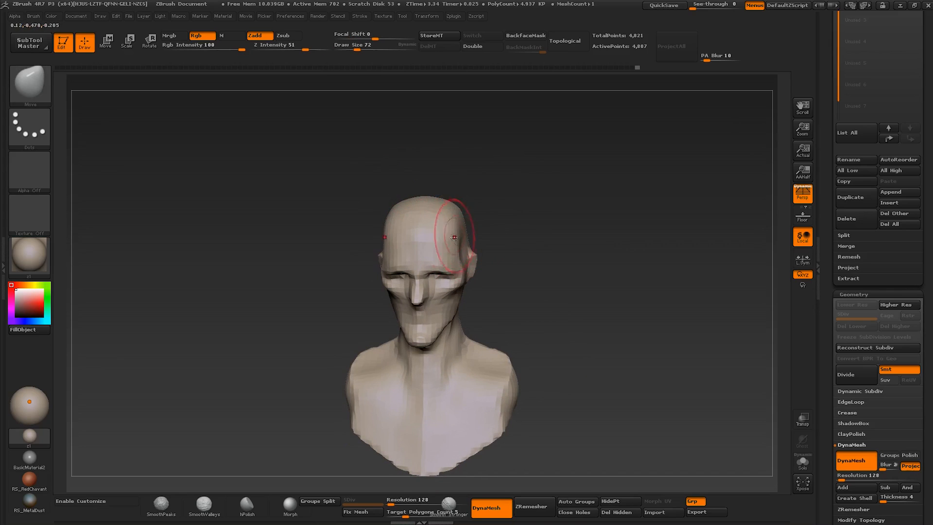
# Refine the outer brow and temple from a three-quarter view with the Move brush at draw size 39
pyautogui.moveTo(457, 262)
pyautogui.mouseDown(button='right')
pyautogui.moveTo(400, 244)
pyautogui.moveTo(454, 270)
pyautogui.moveTo(473, 263)
pyautogui.mouseUp(button='right')
pyautogui.press('s')
pyautogui.moveTo(473, 264); pyautogui.dragTo(461, 264)
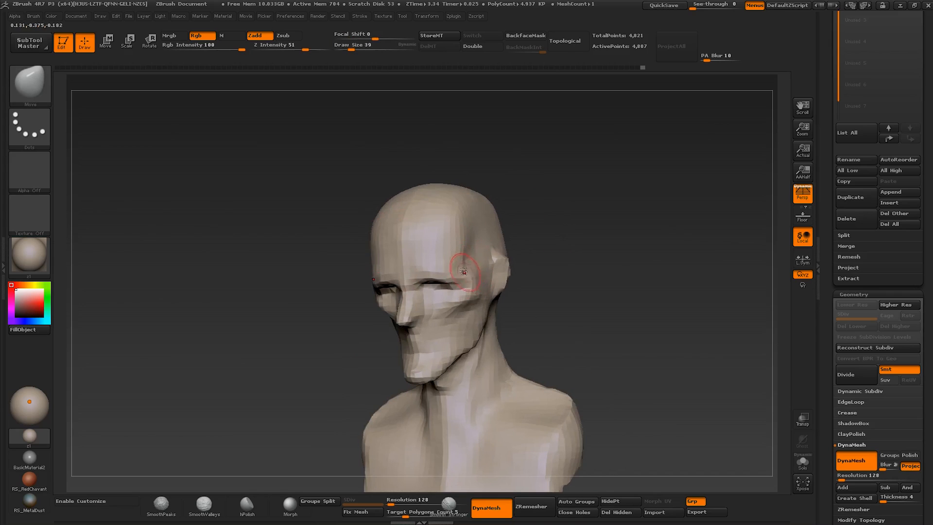
pyautogui.moveTo(463, 272)
pyautogui.mouseDown(button='right')
pyautogui.moveTo(433, 270)
pyautogui.moveTo(419, 250)
pyautogui.mouseUp(button='right')
# Adjust the upper back and shoulders with the Move brush at draw size 109
pyautogui.moveTo(454, 295)
pyautogui.keyDown('shift'); pyautogui.mouseDown(button='right')
pyautogui.moveTo(479, 339)
pyautogui.moveTo(475, 311)
pyautogui.moveTo(491, 332)
pyautogui.mouseUp(button='right'); pyautogui.keyUp('shift')
pyautogui.press('s')
pyautogui.moveTo(491, 331); pyautogui.dragTo(502, 331)
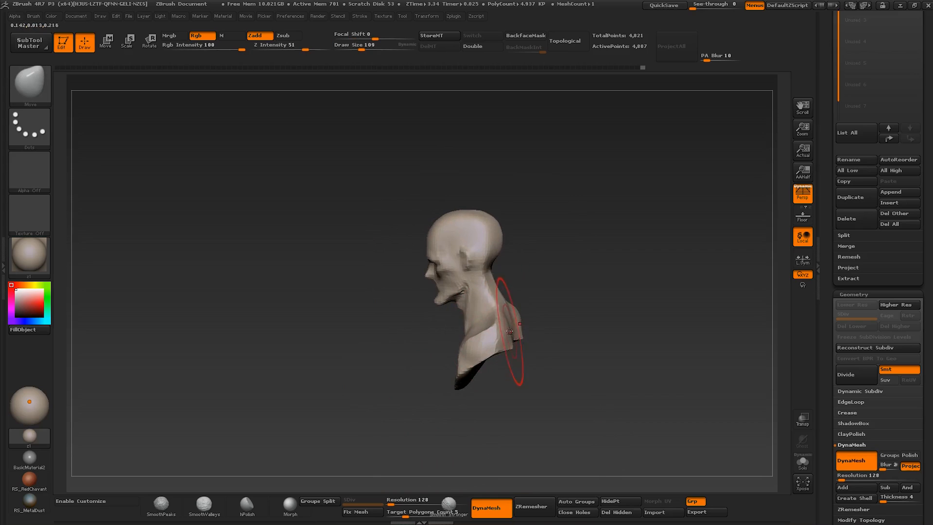
pyautogui.moveTo(510, 331); pyautogui.dragTo(486, 327, button='right')
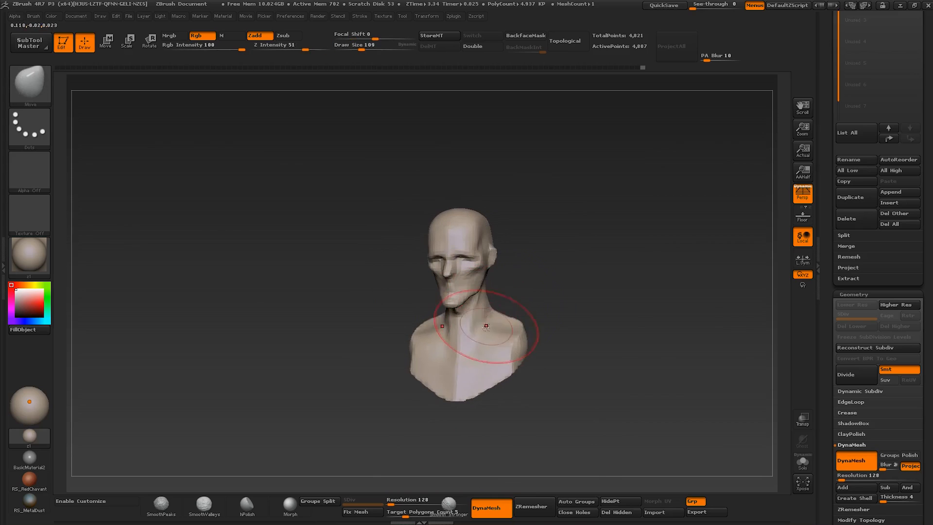
# Adjust the cheek with the Move brush at draw size 62, checking the head in profile
pyautogui.press('s')
pyautogui.moveTo(486, 327); pyautogui.dragTo(470, 336)
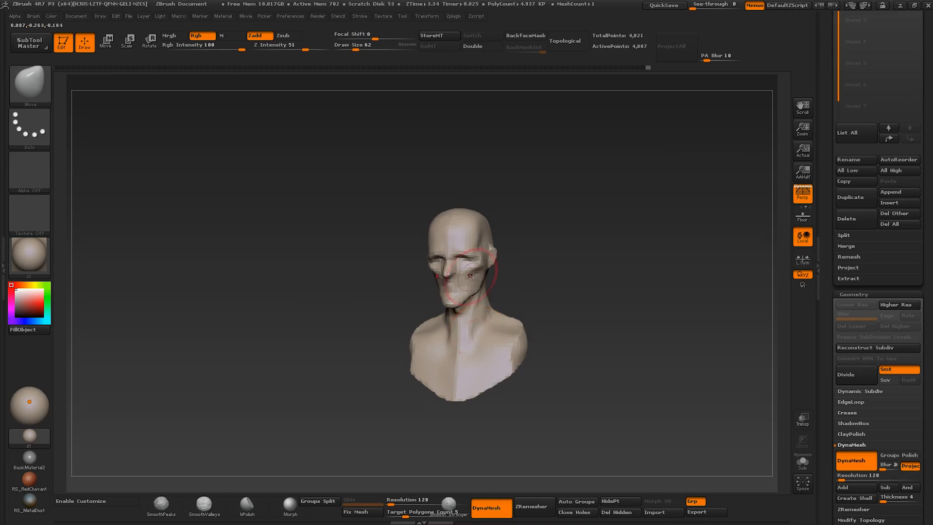
pyautogui.moveTo(486, 302)
pyautogui.keyDown('shift'); pyautogui.mouseDown(button='right')
pyautogui.moveTo(474, 296)
pyautogui.moveTo(467, 323)
pyautogui.moveTo(485, 319)
pyautogui.moveTo(461, 307)
pyautogui.moveTo(475, 303)
pyautogui.mouseUp(button='right'); pyautogui.keyUp('shift')
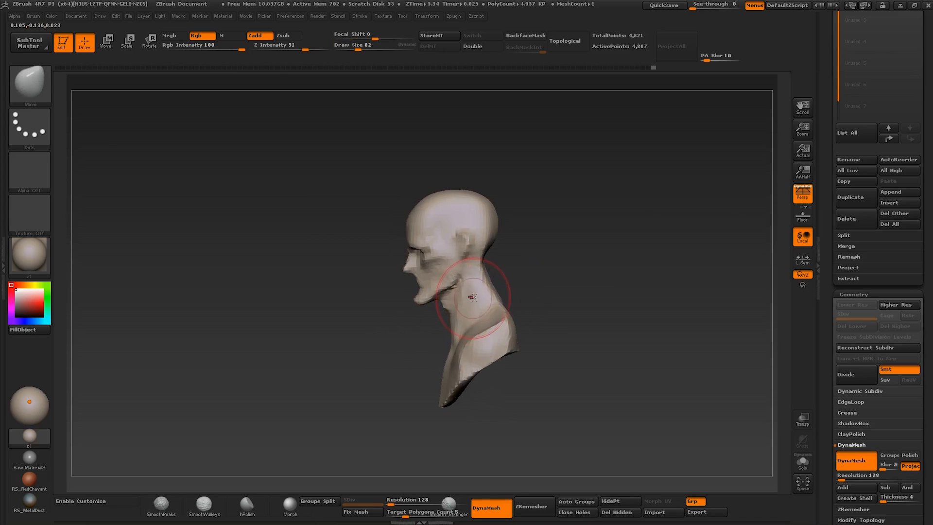
# Refine the eye socket and mouth areas with the Move brush at draw size 39
pyautogui.press('[')
pyautogui.press('[')
pyautogui.press('[')
pyautogui.moveTo(452, 291)
pyautogui.mouseDown(button='right')
pyautogui.moveTo(562, 273)
pyautogui.moveTo(439, 298)
pyautogui.mouseUp(button='right')
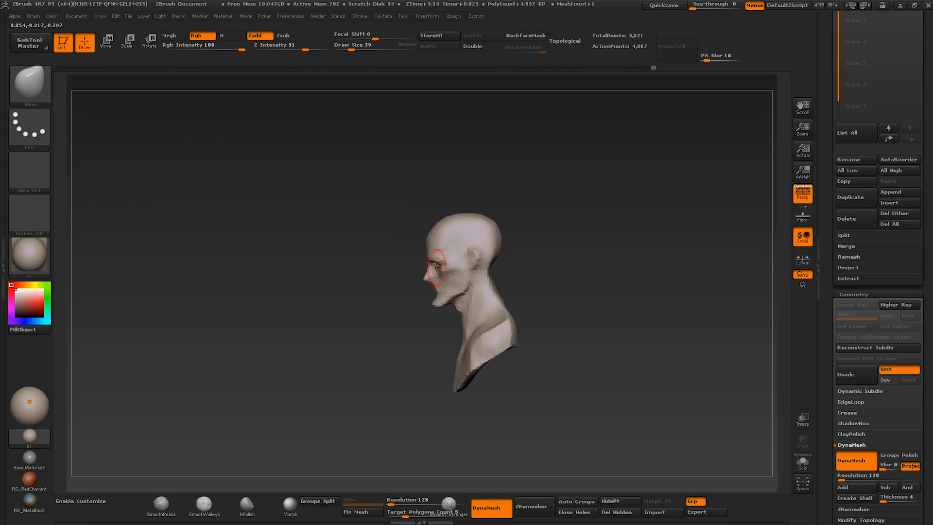
pyautogui.moveTo(437, 268); pyautogui.dragTo(485, 269)
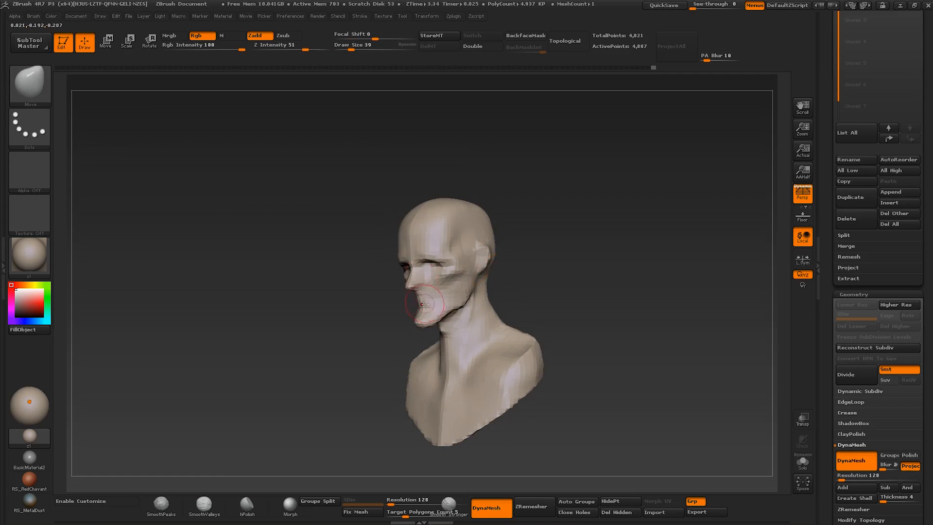
# Adjust the cheek from a three-quarter view with the Move brush at draw size 82
pyautogui.moveTo(424, 304)
pyautogui.mouseDown(button='right')
pyautogui.moveTo(457, 307)
pyautogui.moveTo(434, 305)
pyautogui.moveTo(466, 329)
pyautogui.moveTo(457, 307)
pyautogui.mouseUp(button='right')
pyautogui.press('s')
pyautogui.moveTo(456, 306); pyautogui.dragTo(464, 306)
pyautogui.press('s')
pyautogui.press('s')
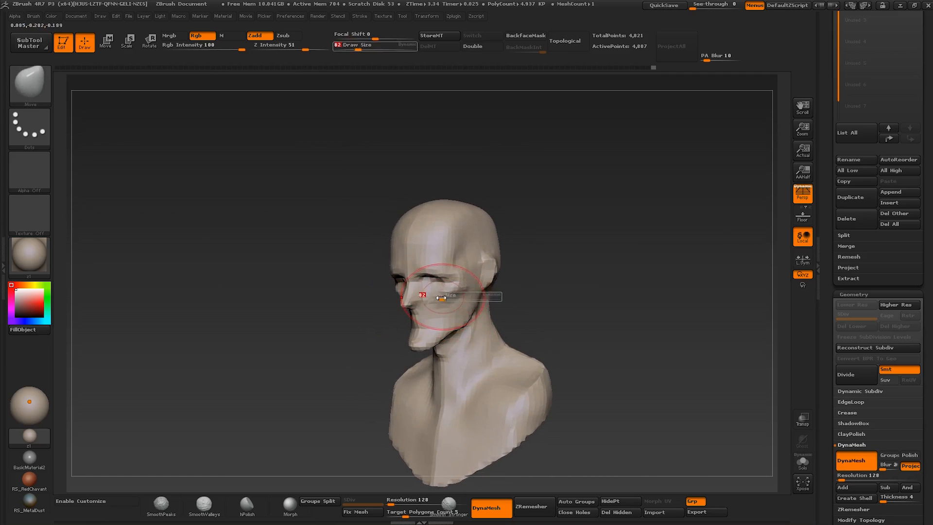